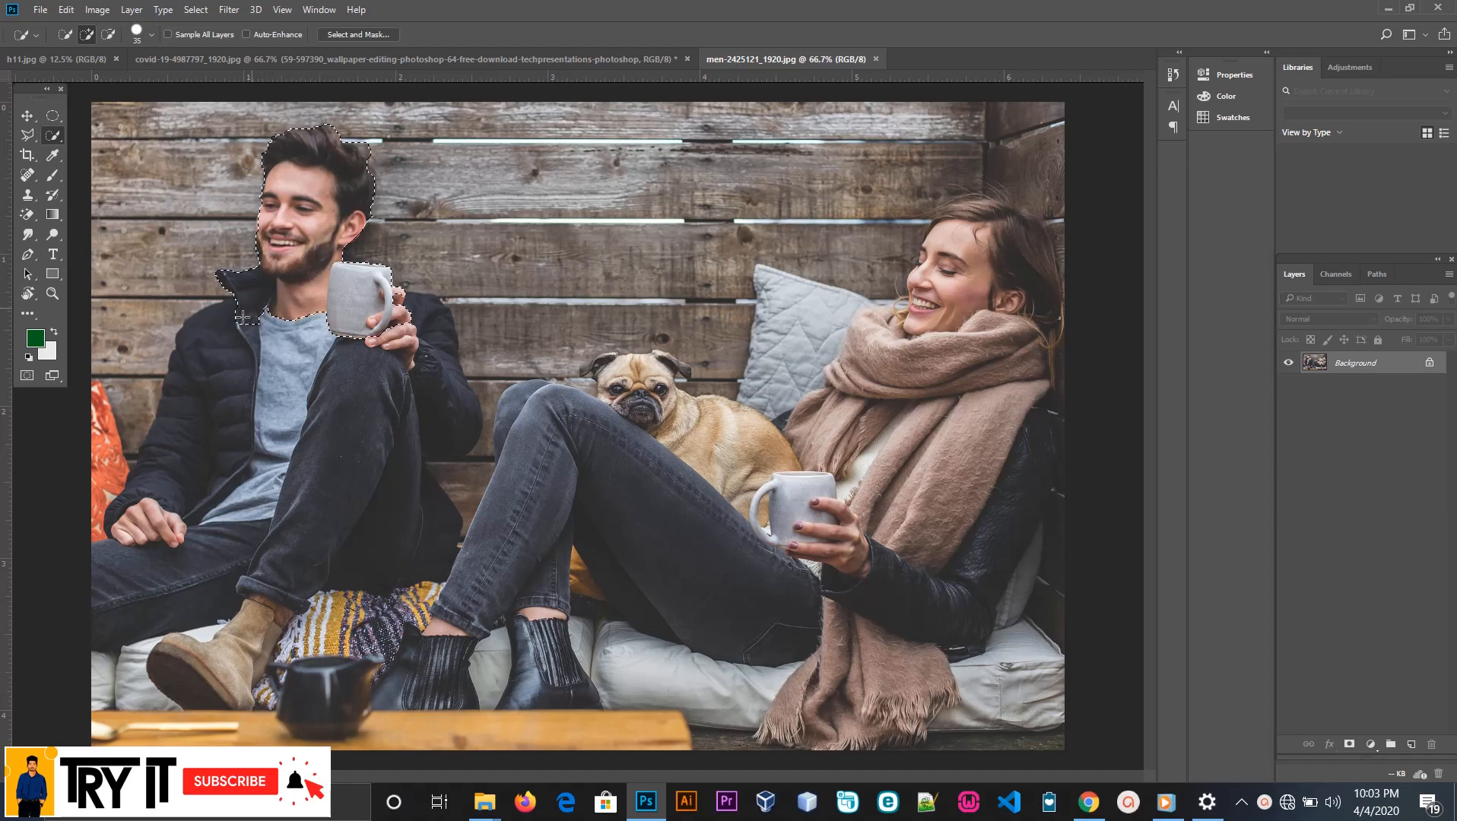
# Extend the quick selection over the man's jacket and legs, the woman, the dog and the cushions
pyautogui.moveTo(227, 315)
pyautogui.mouseDown()
pyautogui.moveTo(216, 507)
pyautogui.moveTo(178, 520)
pyautogui.moveTo(136, 574)
pyautogui.mouseUp()
pyautogui.moveTo(130, 648); pyautogui.dragTo(147, 700)
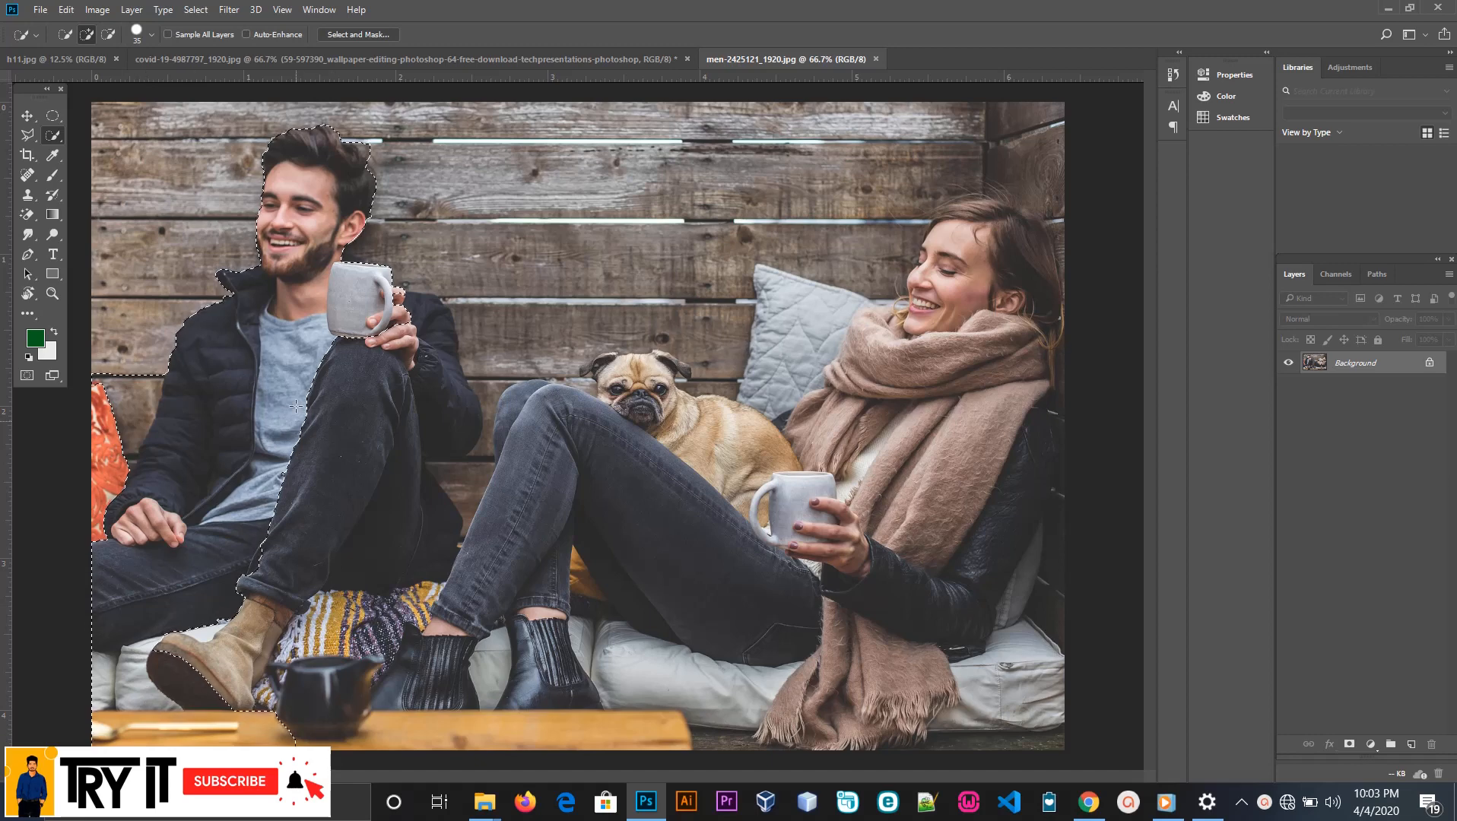
pyautogui.moveTo(338, 330)
pyautogui.mouseDown()
pyautogui.moveTo(391, 309)
pyautogui.moveTo(422, 336)
pyautogui.moveTo(449, 405)
pyautogui.moveTo(395, 437)
pyautogui.mouseUp()
pyautogui.moveTo(385, 608)
pyautogui.mouseDown()
pyautogui.moveTo(362, 729)
pyautogui.moveTo(760, 729)
pyautogui.moveTo(648, 633)
pyautogui.mouseUp()
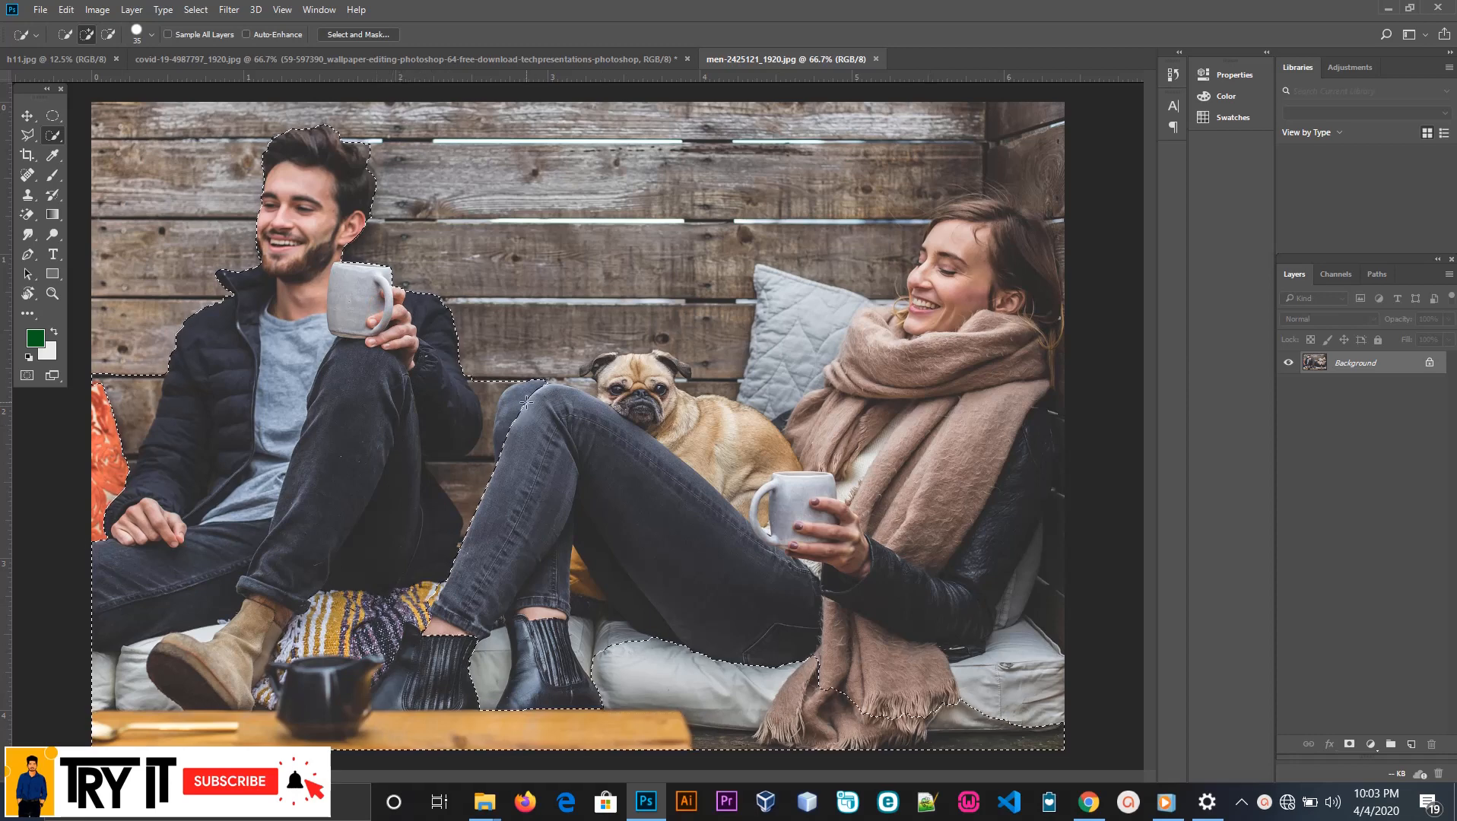
pyautogui.moveTo(524, 399)
pyautogui.mouseDown()
pyautogui.moveTo(591, 422)
pyautogui.moveTo(623, 363)
pyautogui.moveTo(591, 368)
pyautogui.moveTo(653, 362)
pyautogui.moveTo(824, 454)
pyautogui.mouseUp()
pyautogui.moveTo(743, 340)
pyautogui.mouseDown()
pyautogui.moveTo(790, 304)
pyautogui.moveTo(874, 297)
pyautogui.moveTo(907, 345)
pyautogui.moveTo(893, 307)
pyautogui.moveTo(939, 319)
pyautogui.moveTo(999, 270)
pyautogui.moveTo(1035, 279)
pyautogui.moveTo(1005, 220)
pyautogui.moveTo(942, 209)
pyautogui.moveTo(1007, 209)
pyautogui.moveTo(1041, 137)
pyautogui.moveTo(1051, 630)
pyautogui.mouseUp()
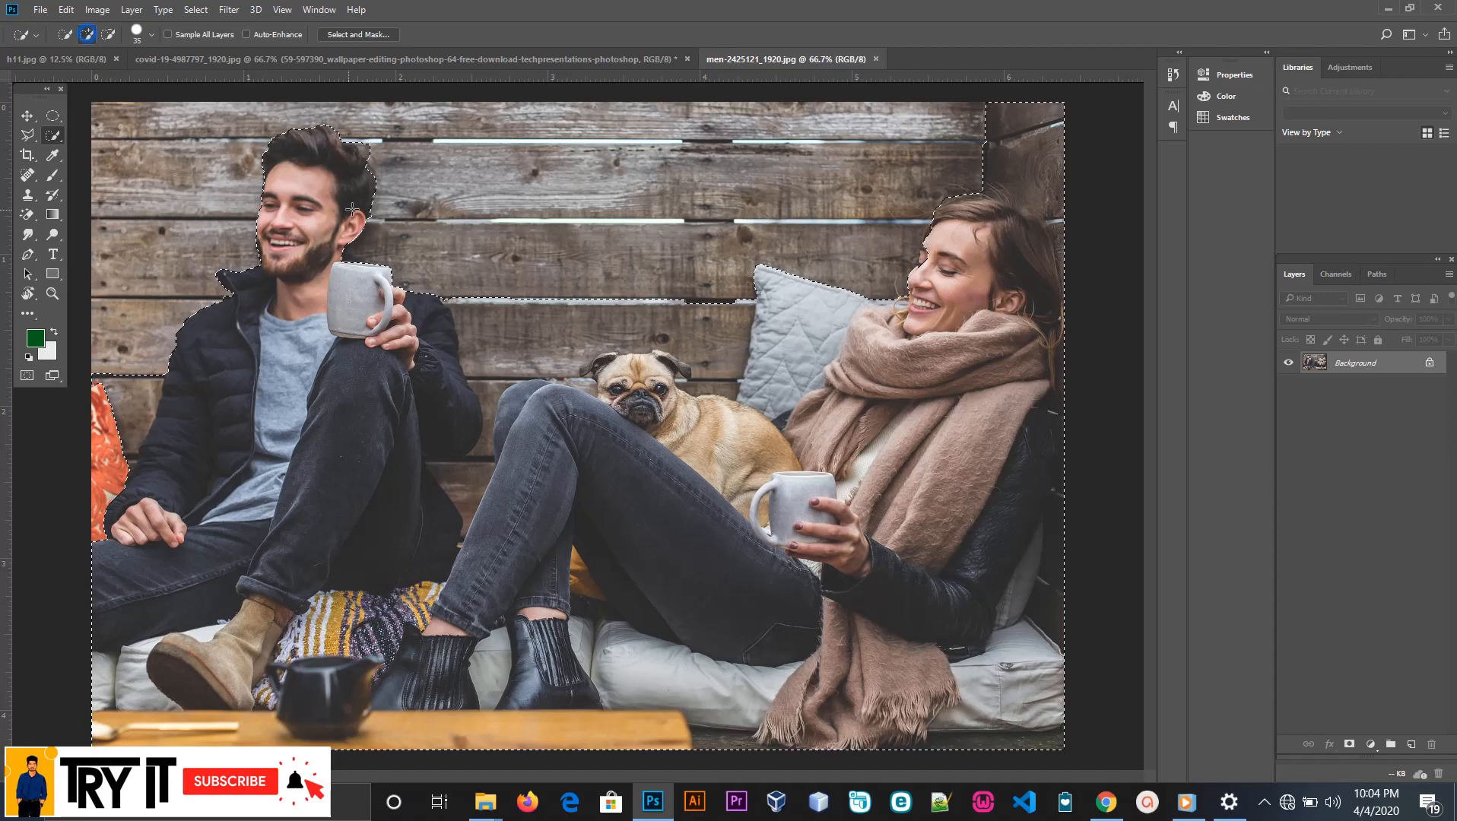
# Set the Quick Selection tool to add to the selection with a 20 px brush
pyautogui.click(88, 34)
pyautogui.keyDown('alt'); pyautogui.scroll(4, 351, 199); pyautogui.keyUp('alt')
pyautogui.scroll(3, 373, 251)
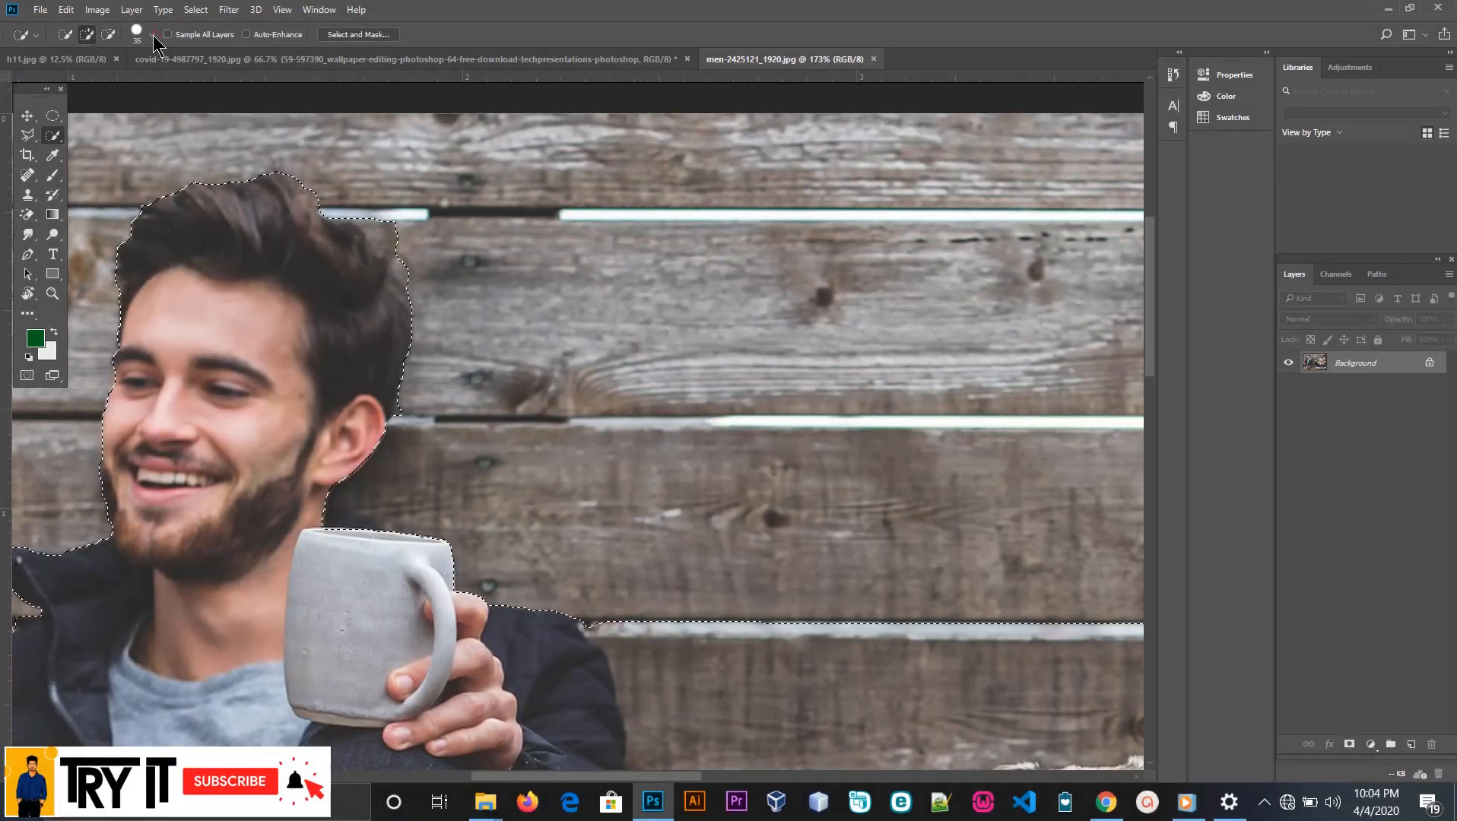
pyautogui.click(152, 35)
pyautogui.moveTo(92, 78); pyautogui.dragTo(93, 78)
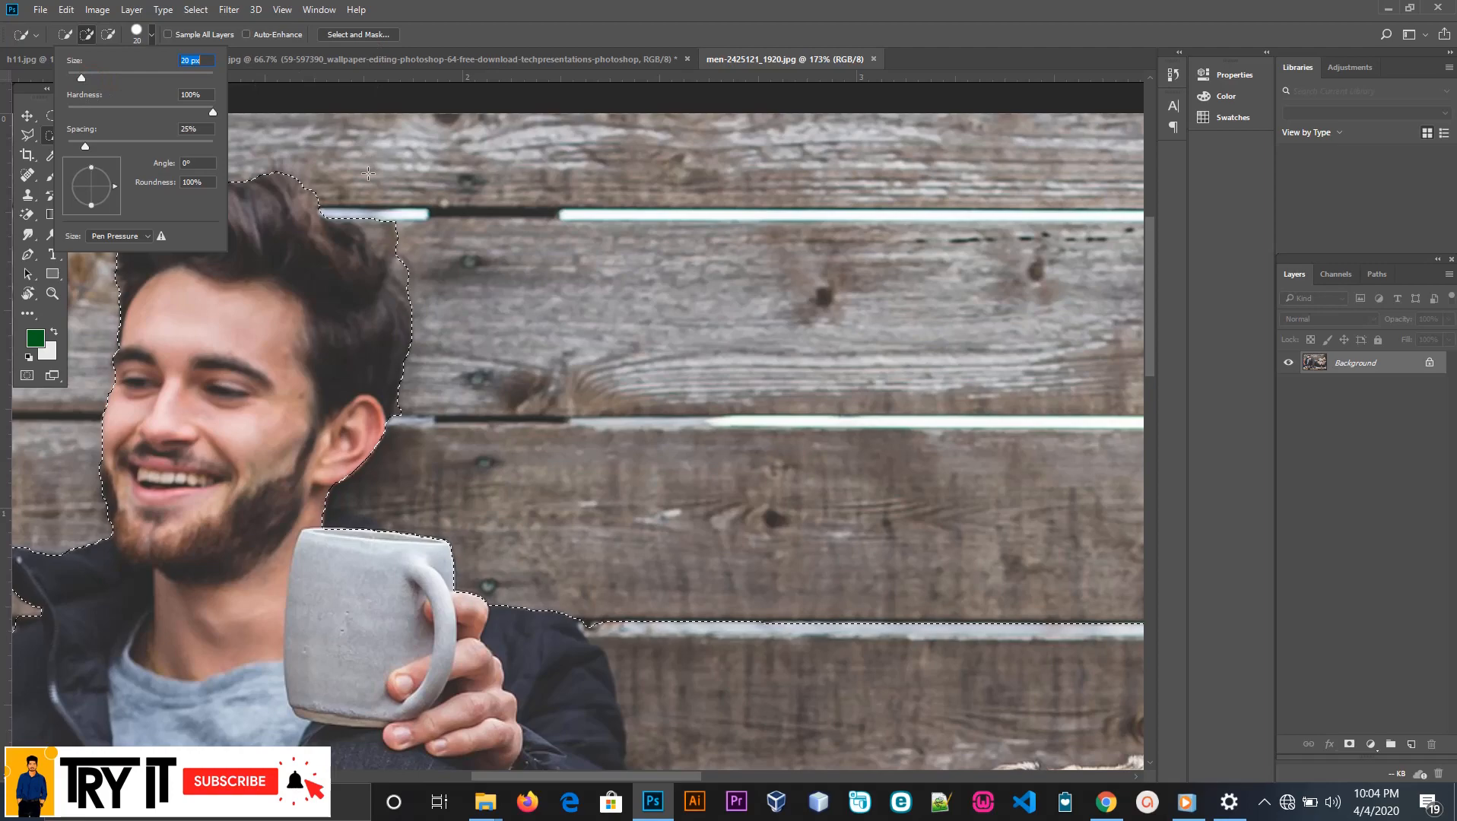
pyautogui.click(384, 251)
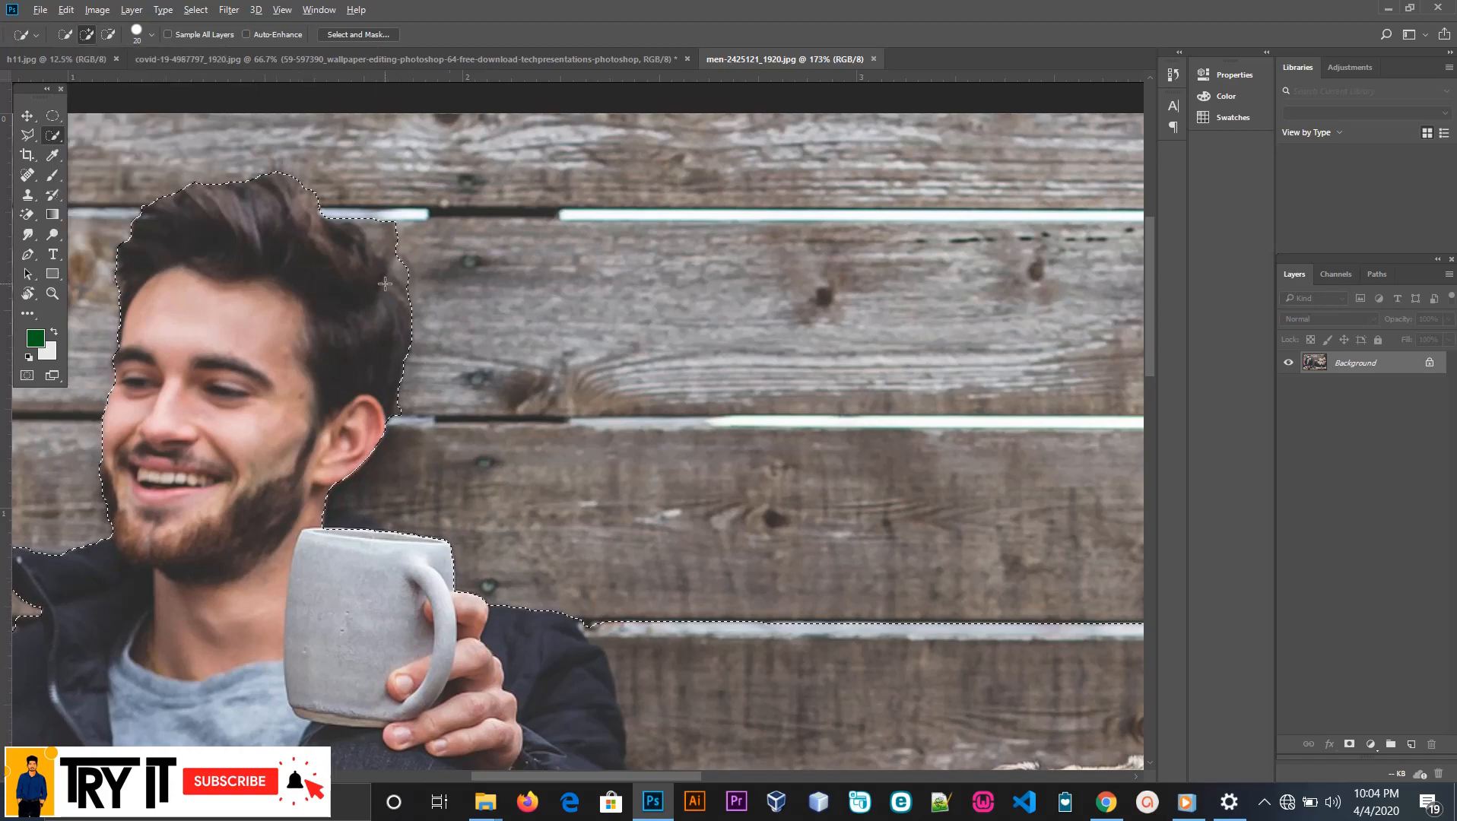
# Subtract the wooden wall between the man's arm and the woman's raised knees from the selection
pyautogui.scroll(-3, 387, 251)
pyautogui.scroll(-4, 393, 359)
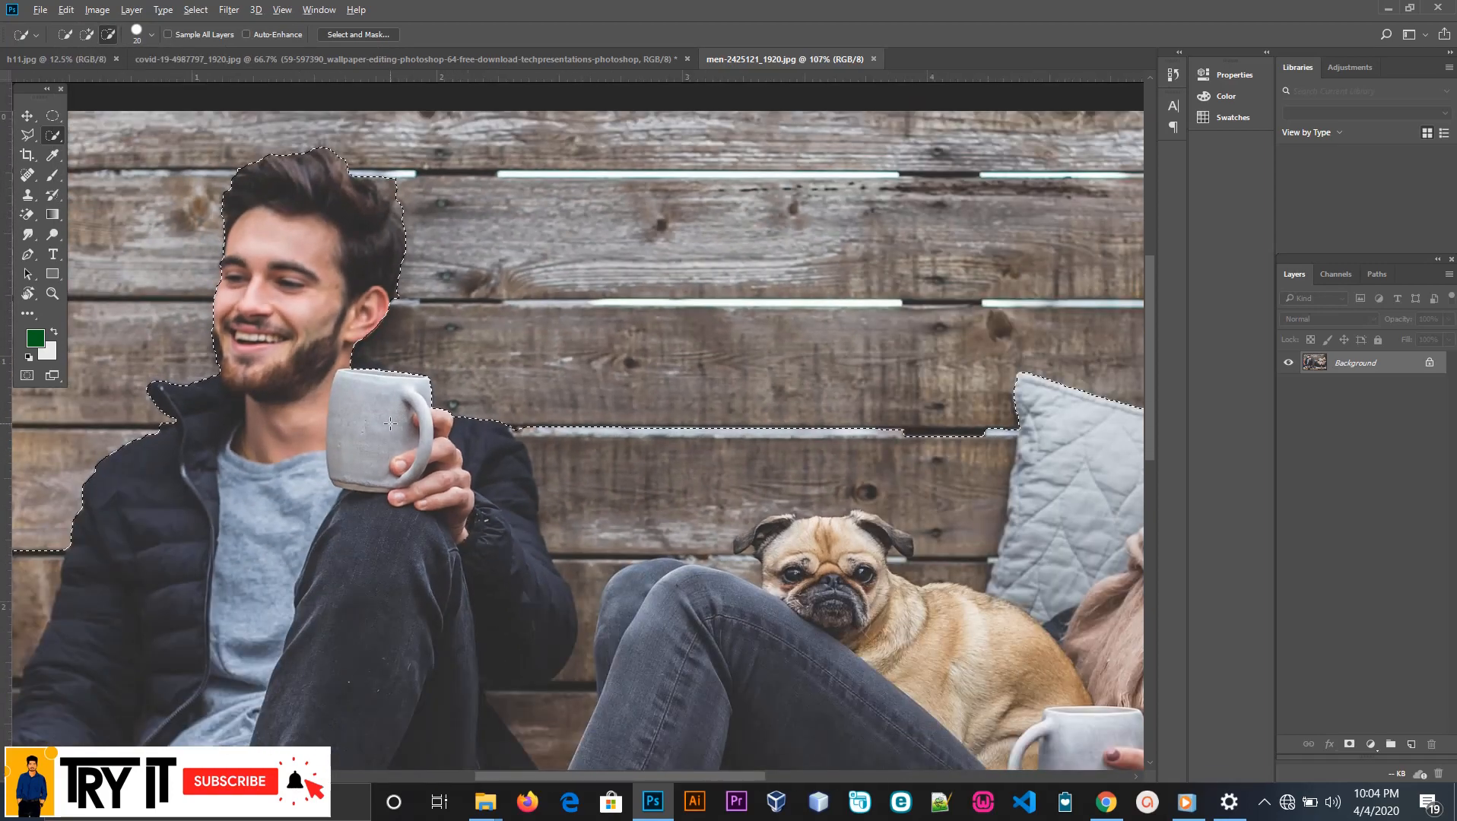
pyautogui.scroll(-2, 386, 417)
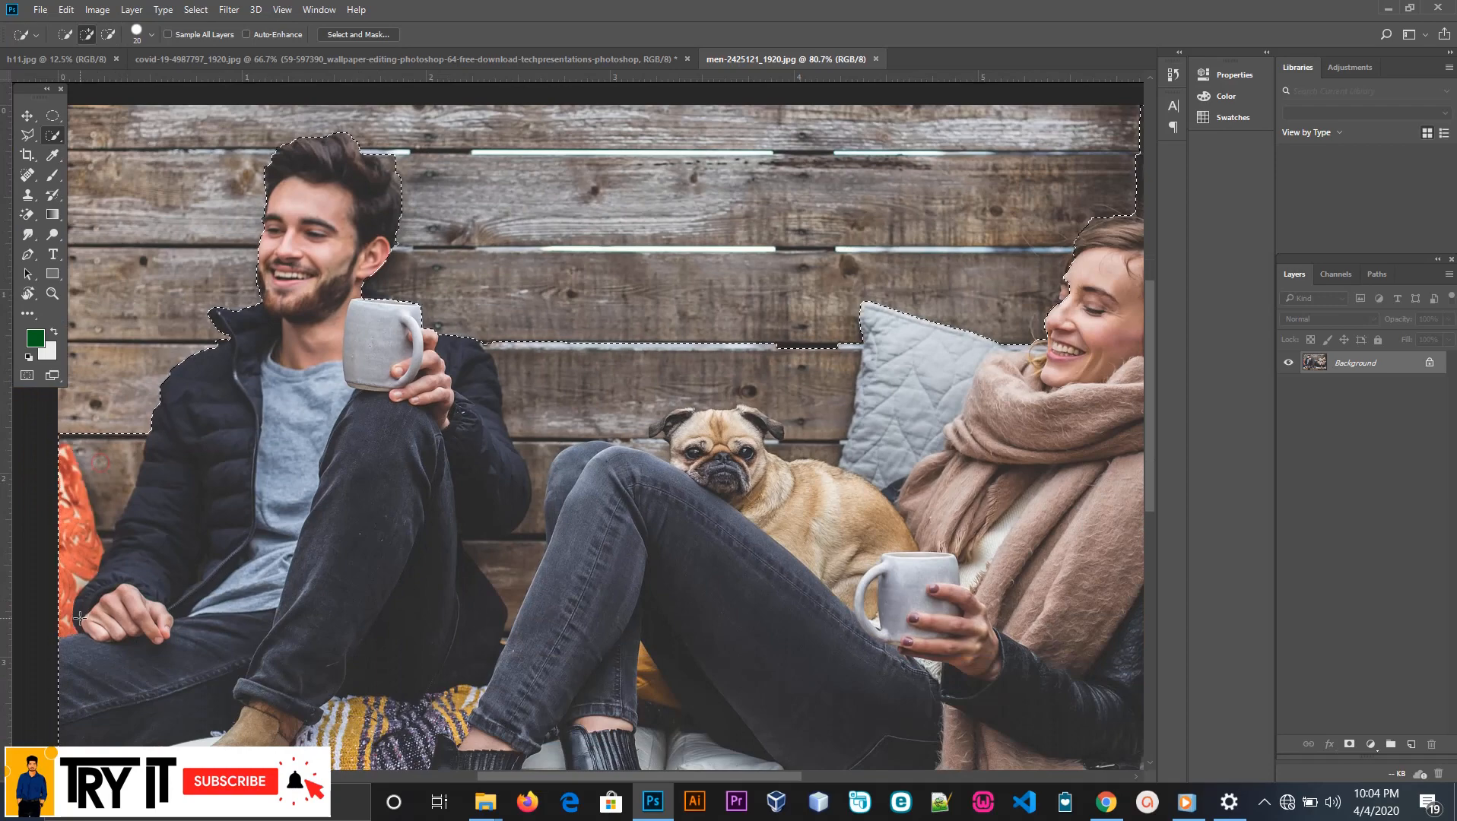
pyautogui.scroll(-3, 199, 617)
pyautogui.scroll(2, 552, 606)
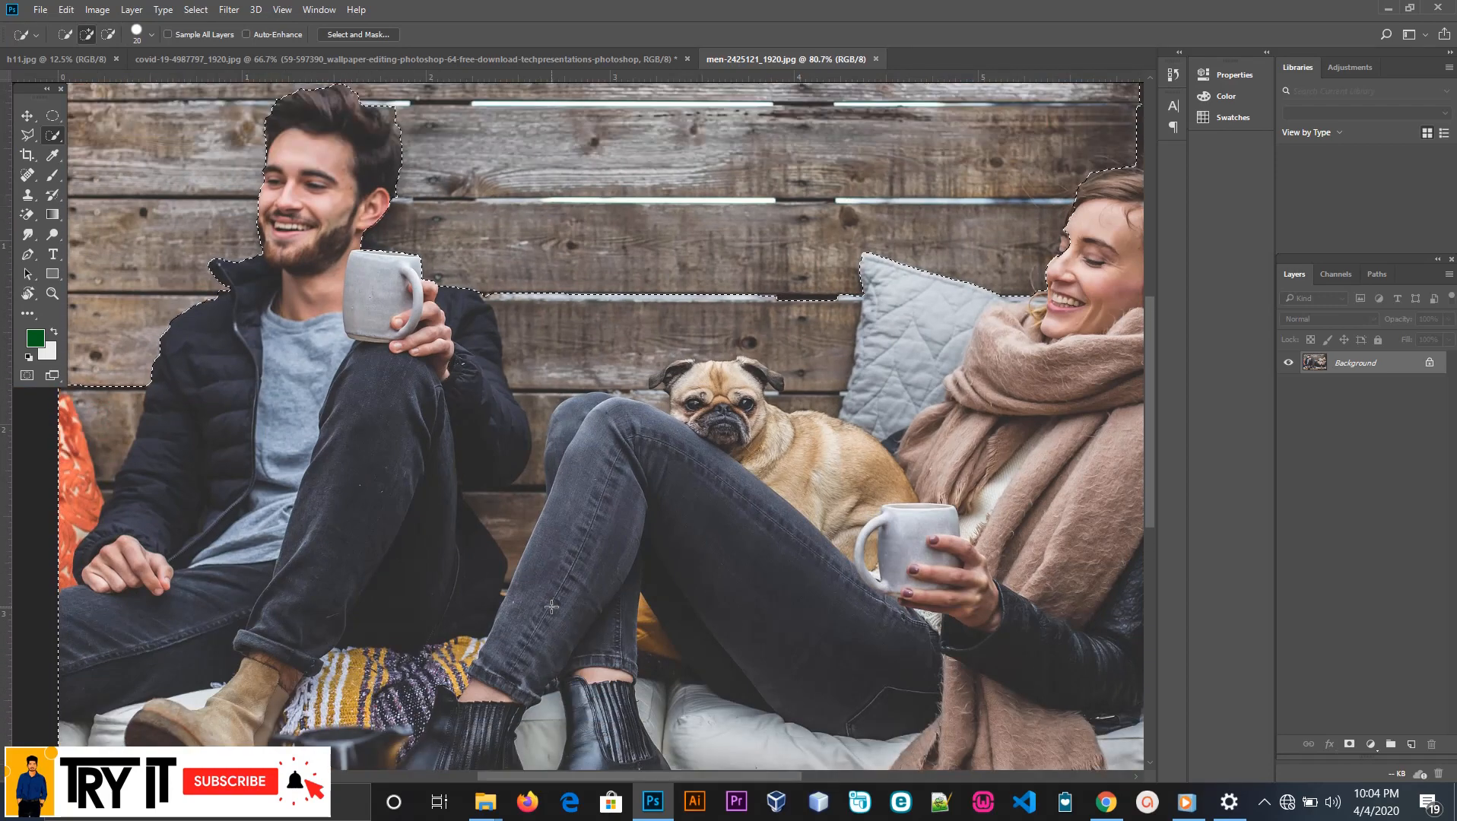
pyautogui.scroll(2, 552, 606)
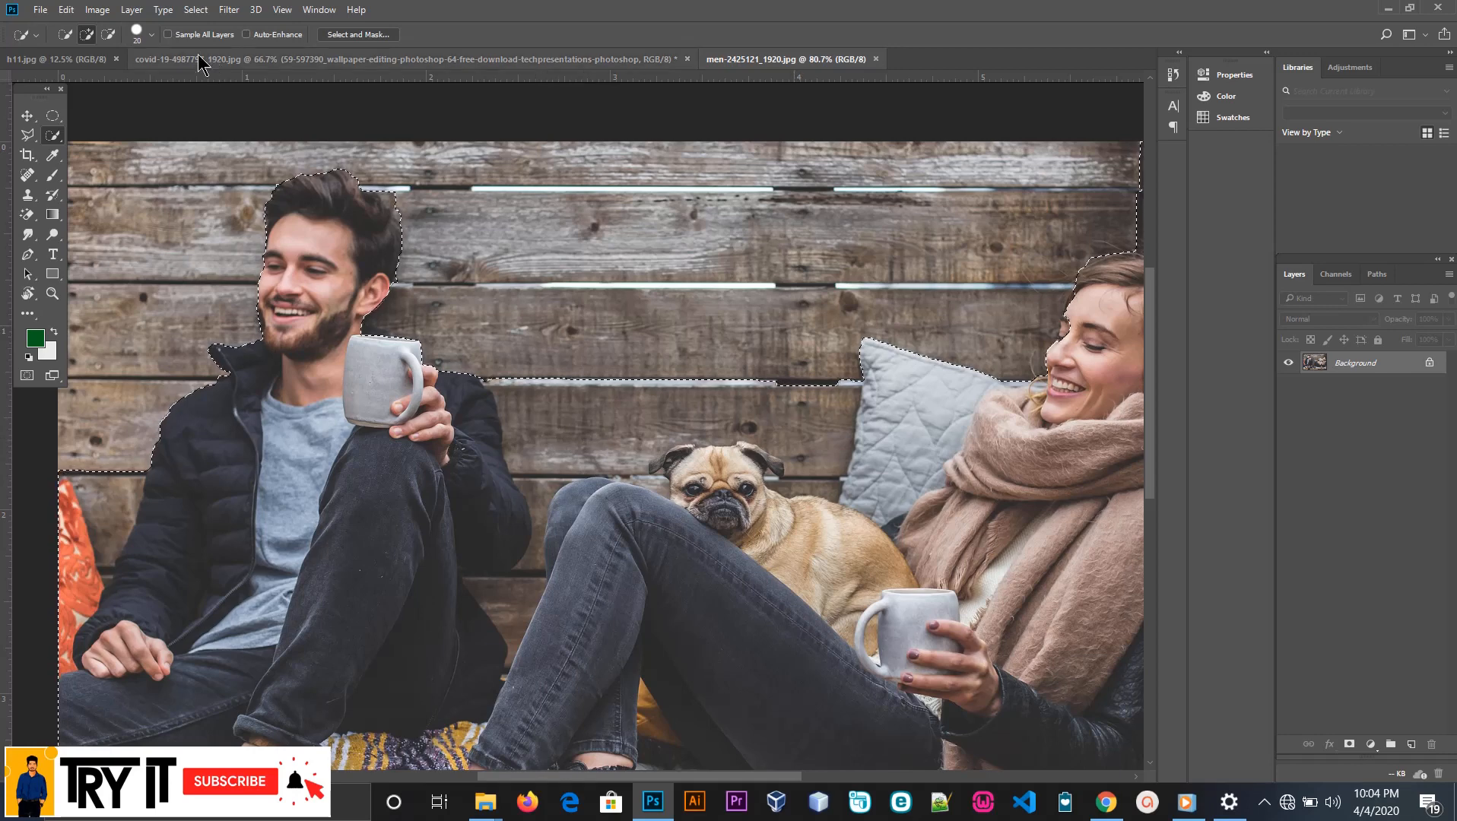
pyautogui.click(109, 35)
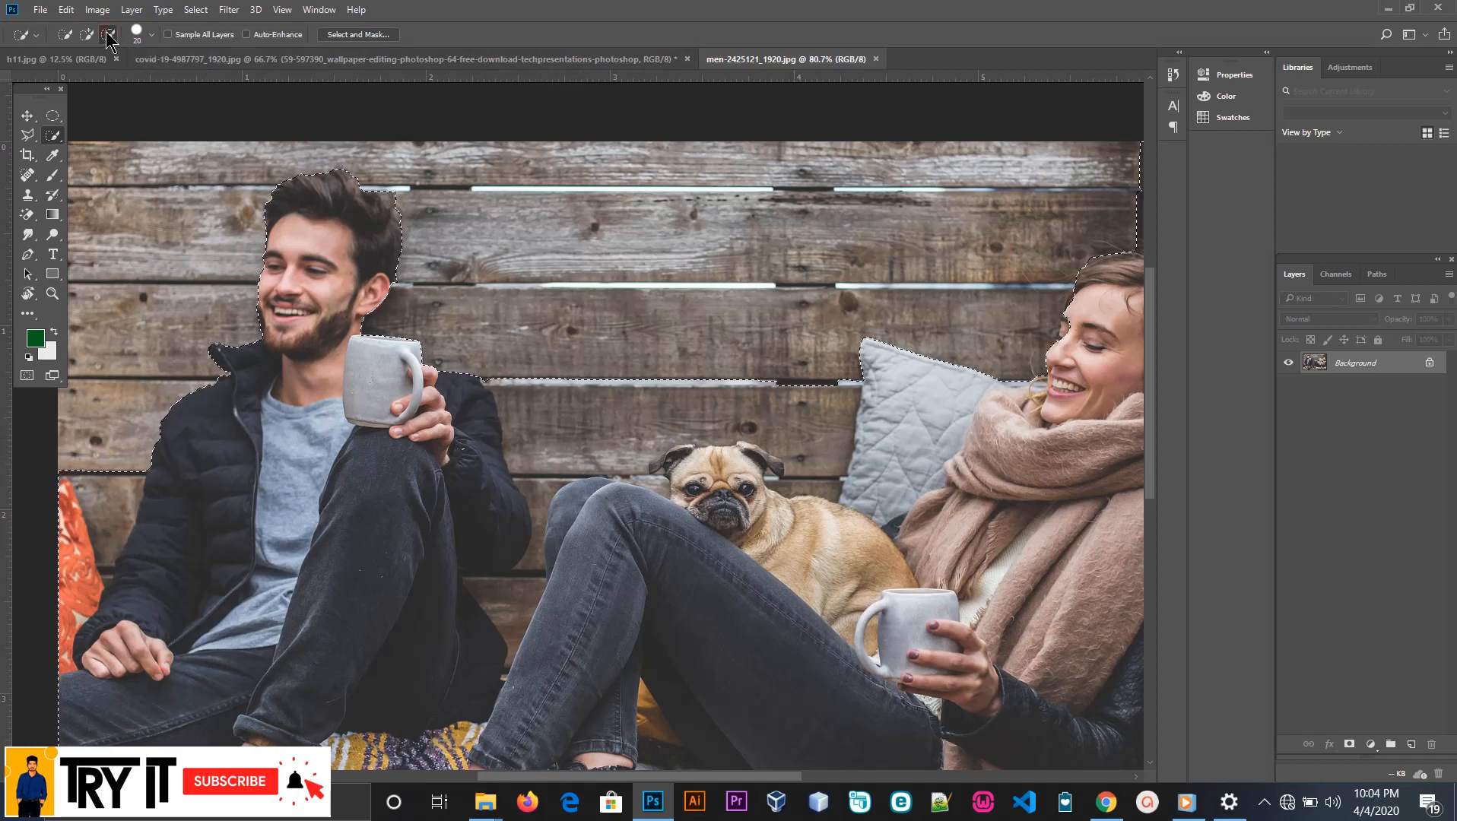
pyautogui.scroll(3, 494, 313)
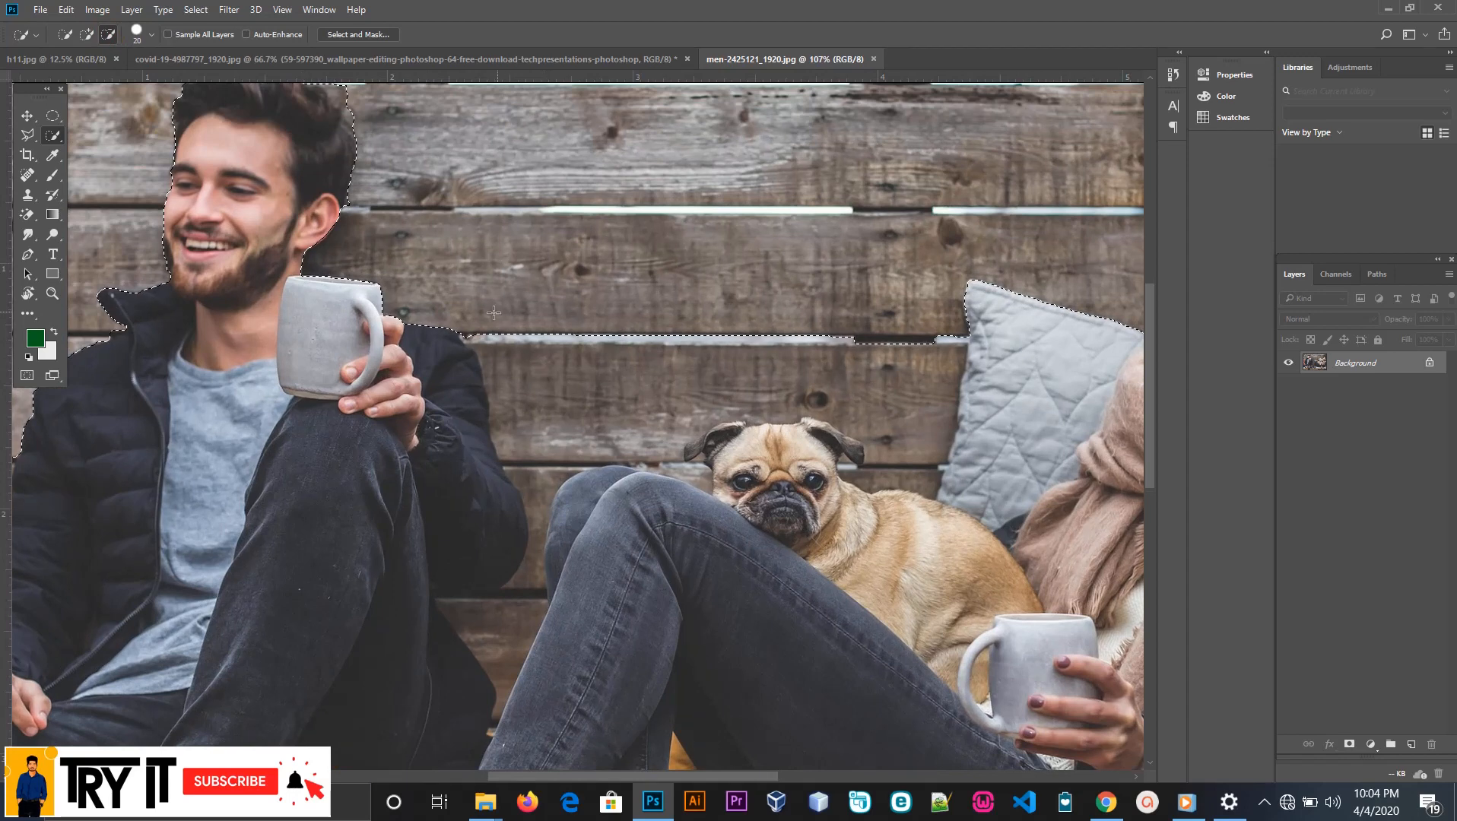
pyautogui.moveTo(491, 316)
pyautogui.mouseDown()
pyautogui.moveTo(517, 350)
pyautogui.moveTo(492, 342)
pyautogui.moveTo(514, 411)
pyautogui.mouseUp()
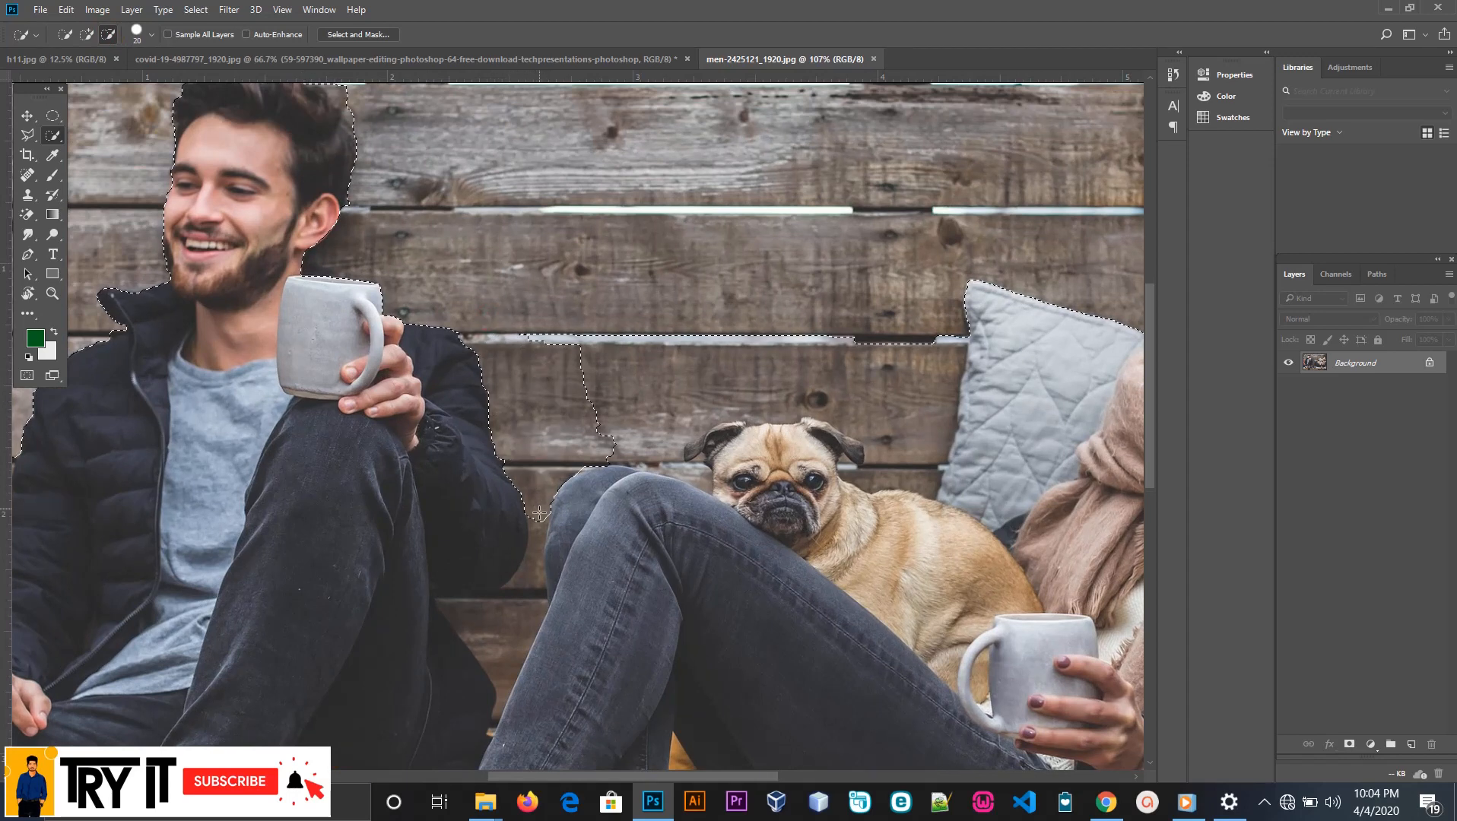
pyautogui.moveTo(536, 617)
pyautogui.mouseDown()
pyautogui.moveTo(438, 595)
pyautogui.moveTo(531, 591)
pyautogui.mouseUp()
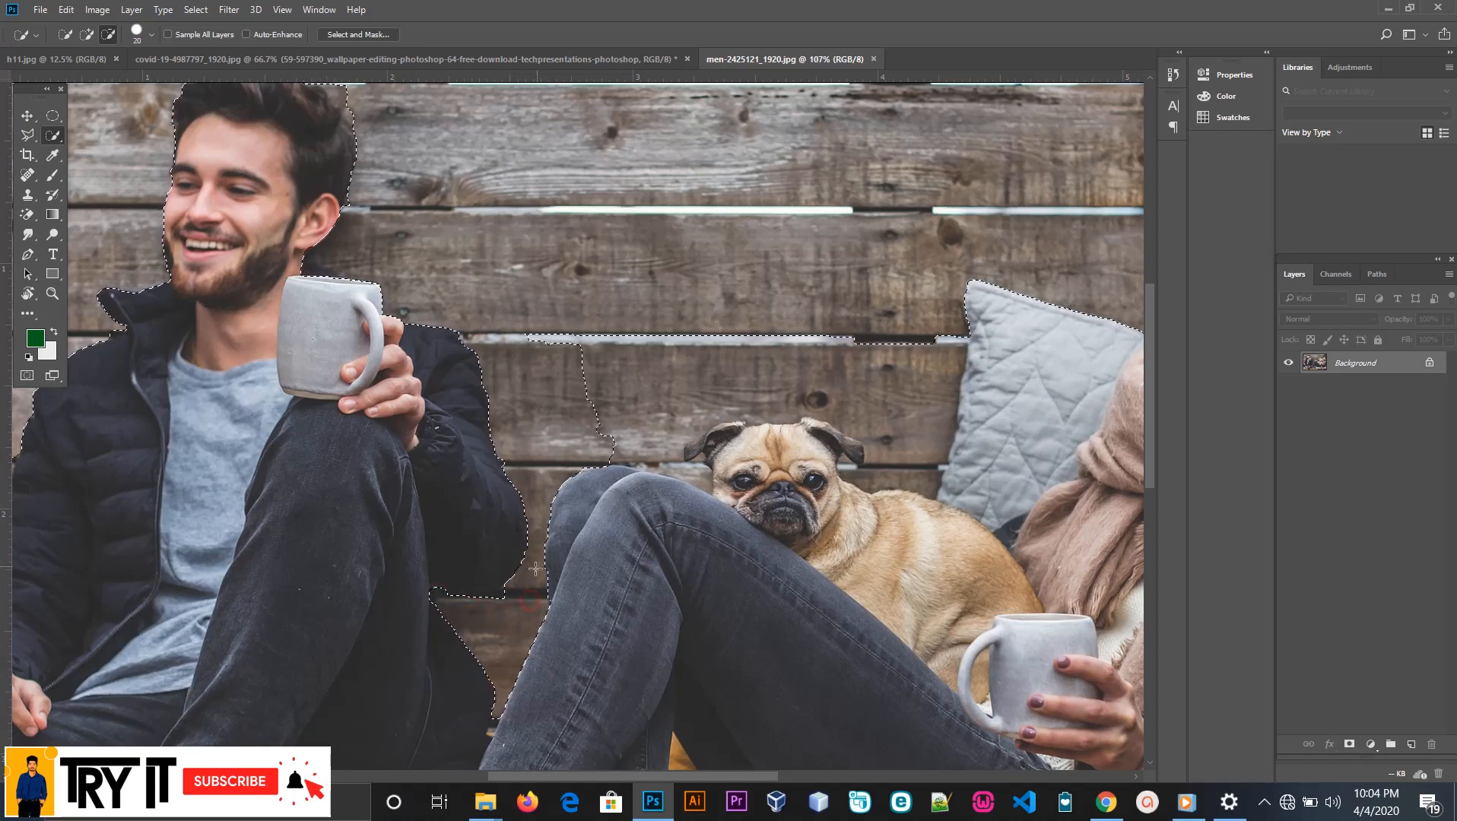
# Refine the selection at the narrow end of the gap between the man's jacket and the woman's jeans
pyautogui.scroll(5, 536, 569)
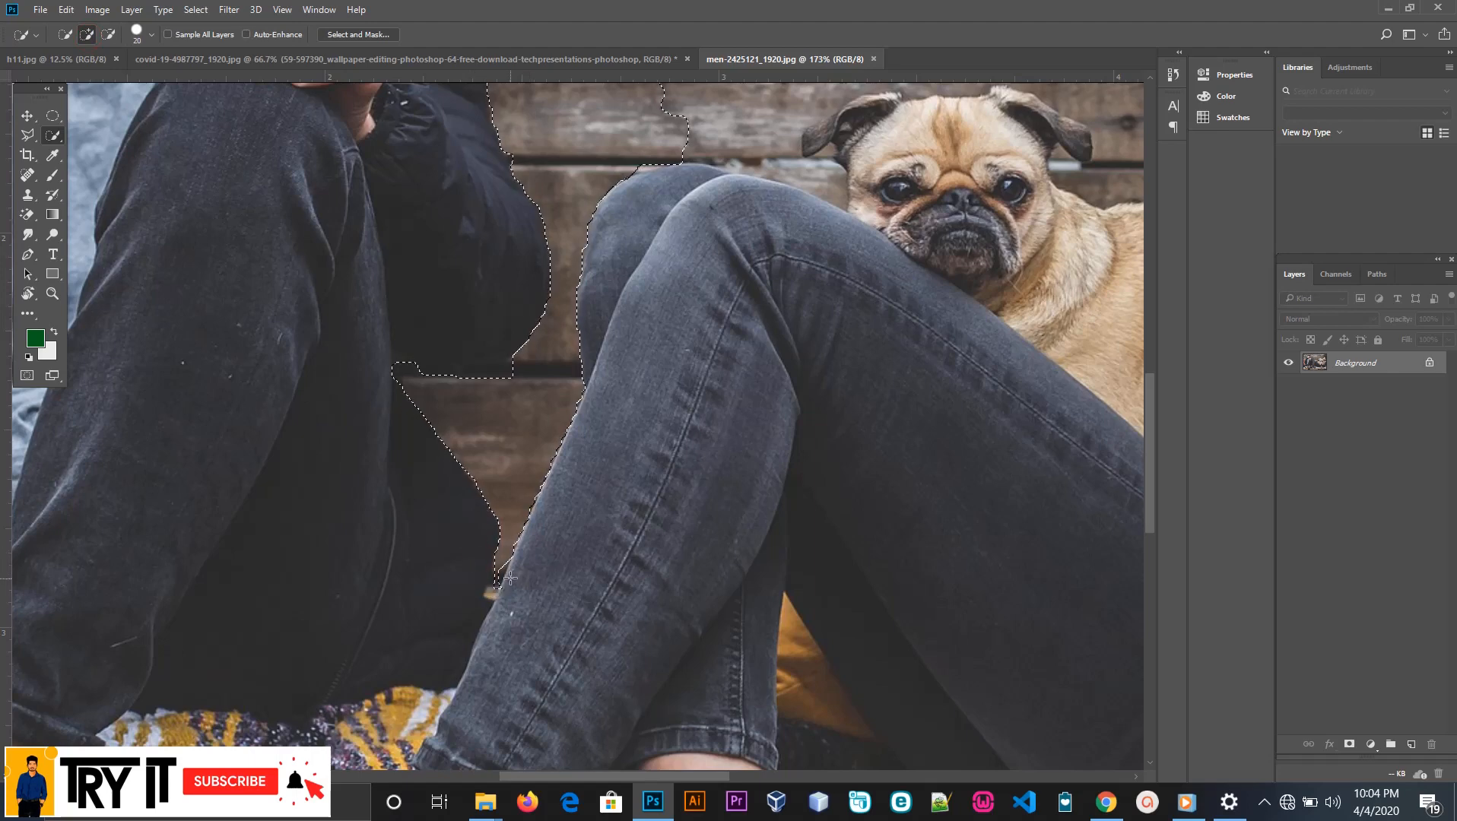
pyautogui.press('alt')
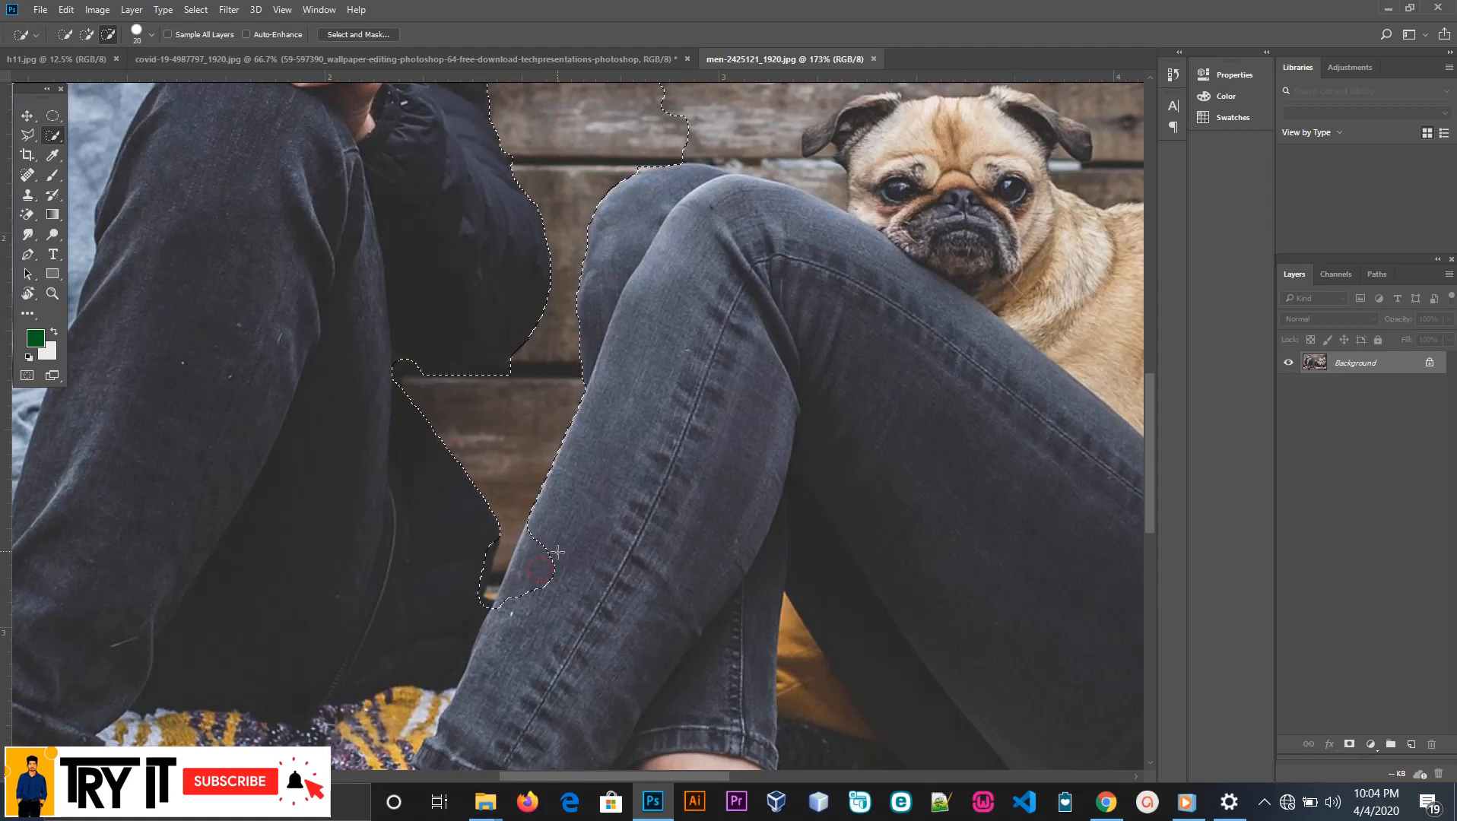
pyautogui.click(87, 35)
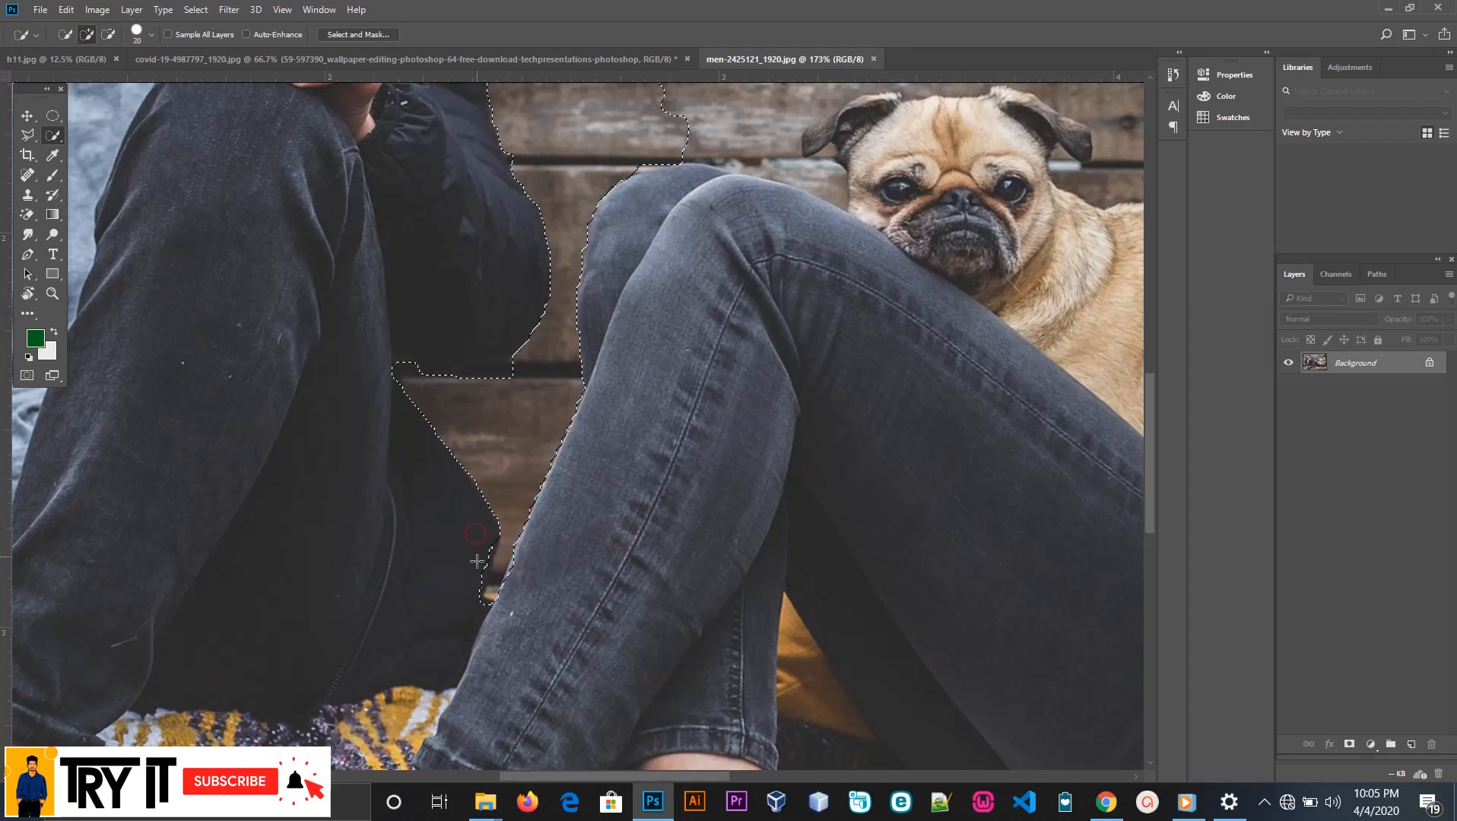
# Subtract the wall area between the woman's knees and the pug's head from the selection
pyautogui.scroll(-5, 465, 588)
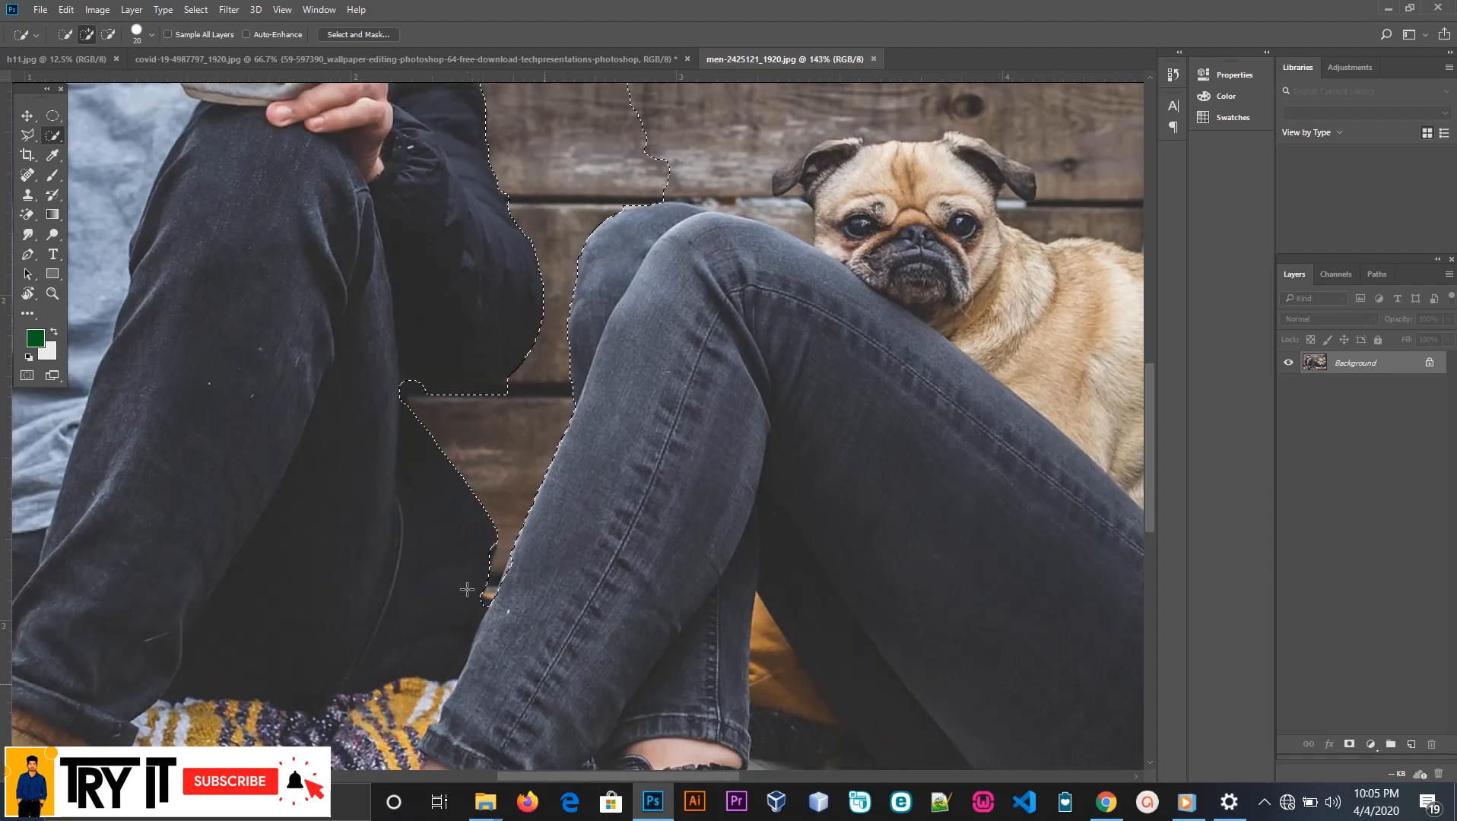
pyautogui.scroll(4, 702, 455)
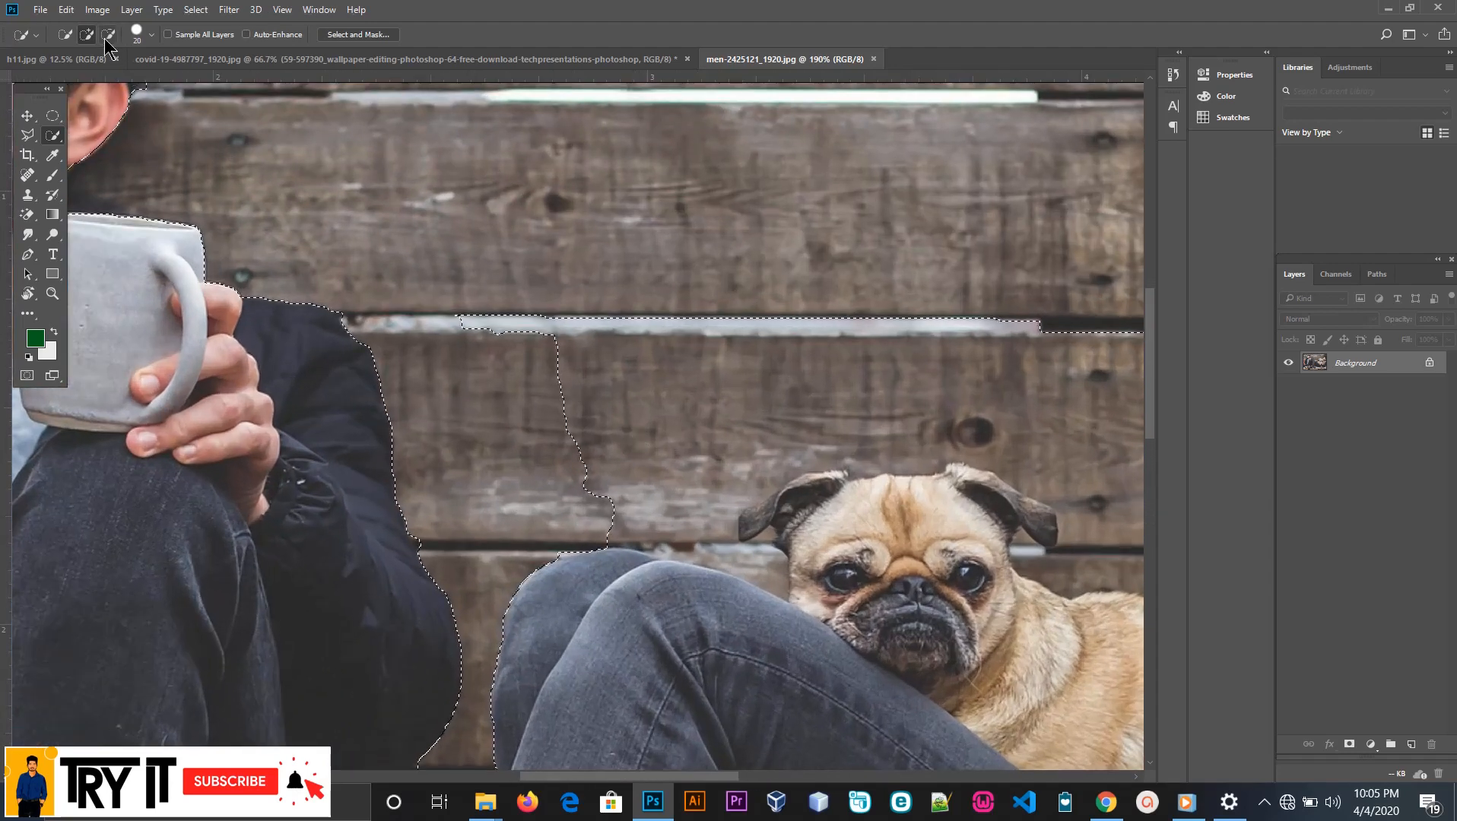
pyautogui.click(108, 34)
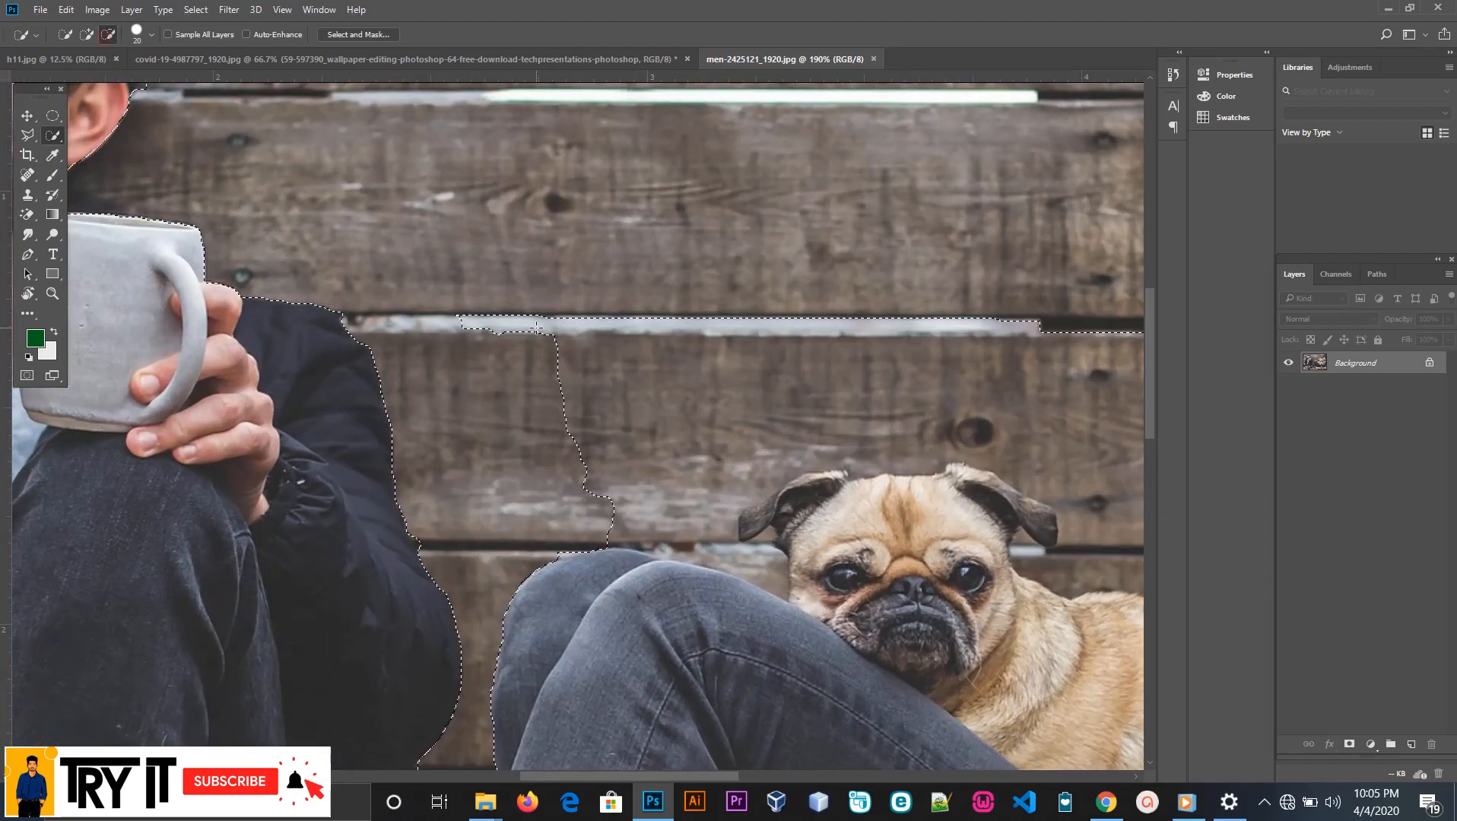
pyautogui.moveTo(525, 365)
pyautogui.mouseDown()
pyautogui.moveTo(578, 426)
pyautogui.moveTo(668, 403)
pyautogui.moveTo(828, 426)
pyautogui.moveTo(777, 577)
pyautogui.mouseUp()
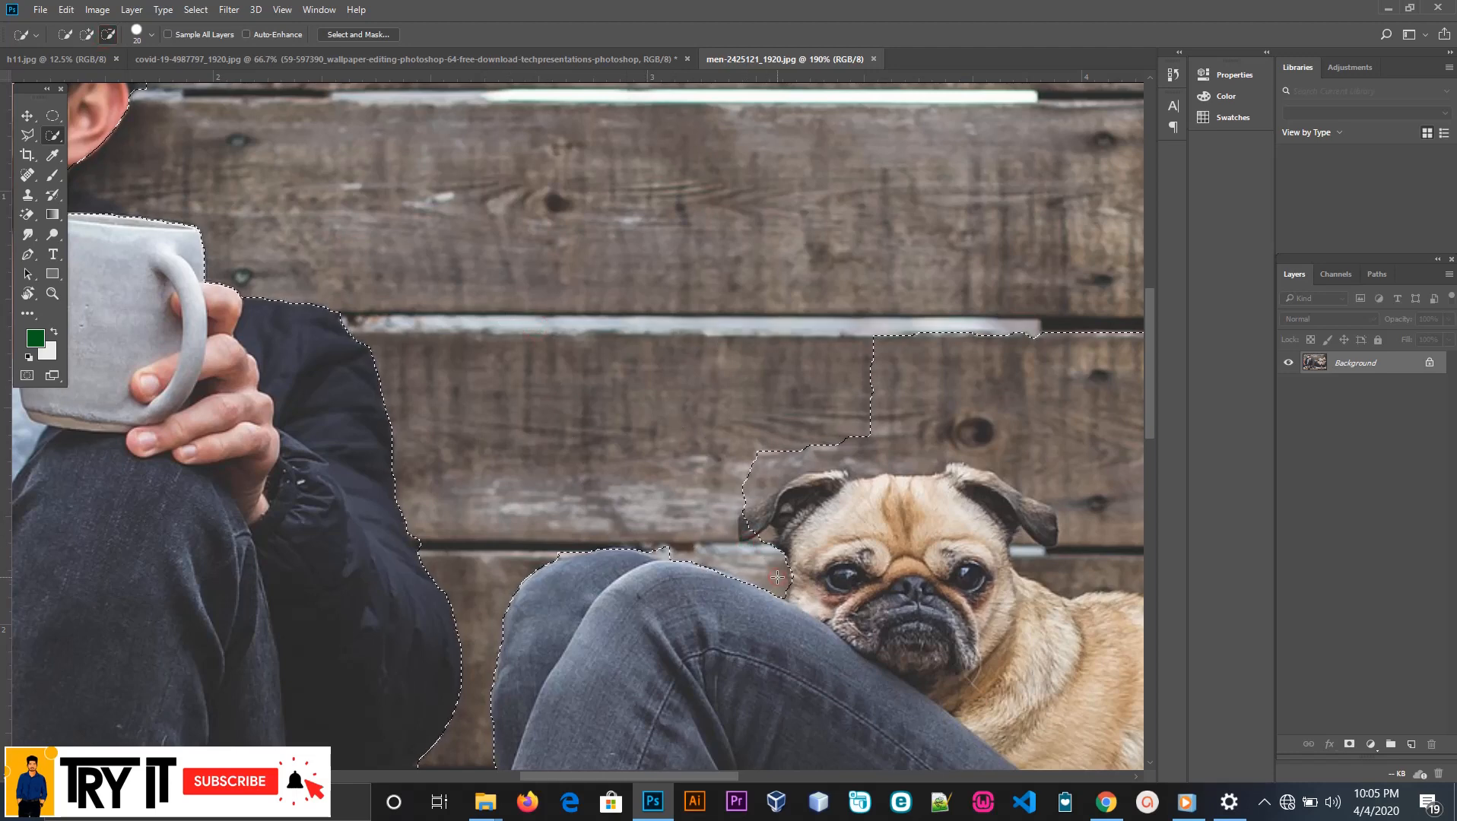
pyautogui.scroll(3, 776, 555)
pyautogui.moveTo(613, 546); pyautogui.dragTo(767, 534)
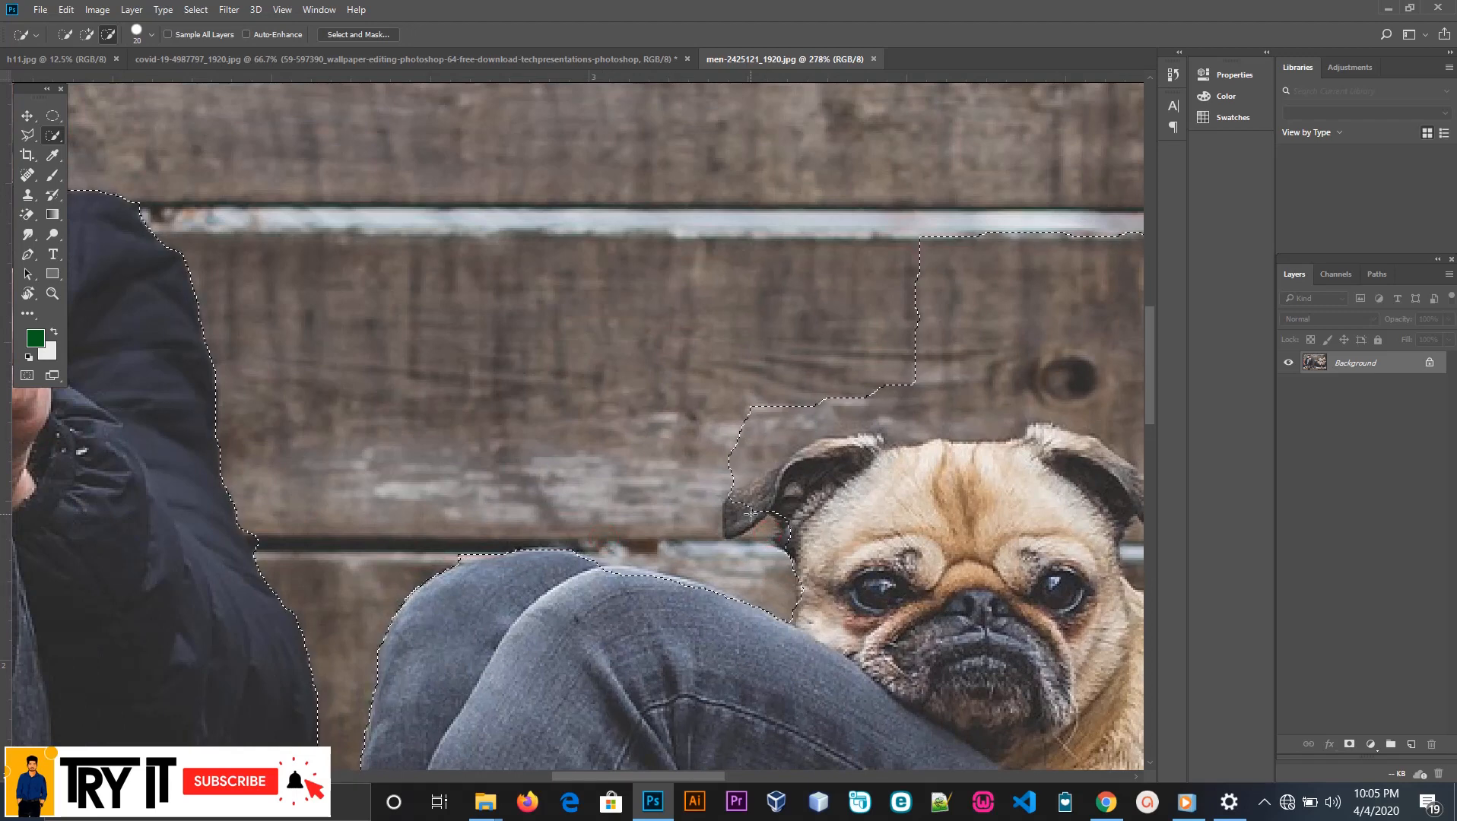
# Add the tip of the pug's ear nearest the man back to the selection, reducing the brush size to 13 px
pyautogui.click(87, 34)
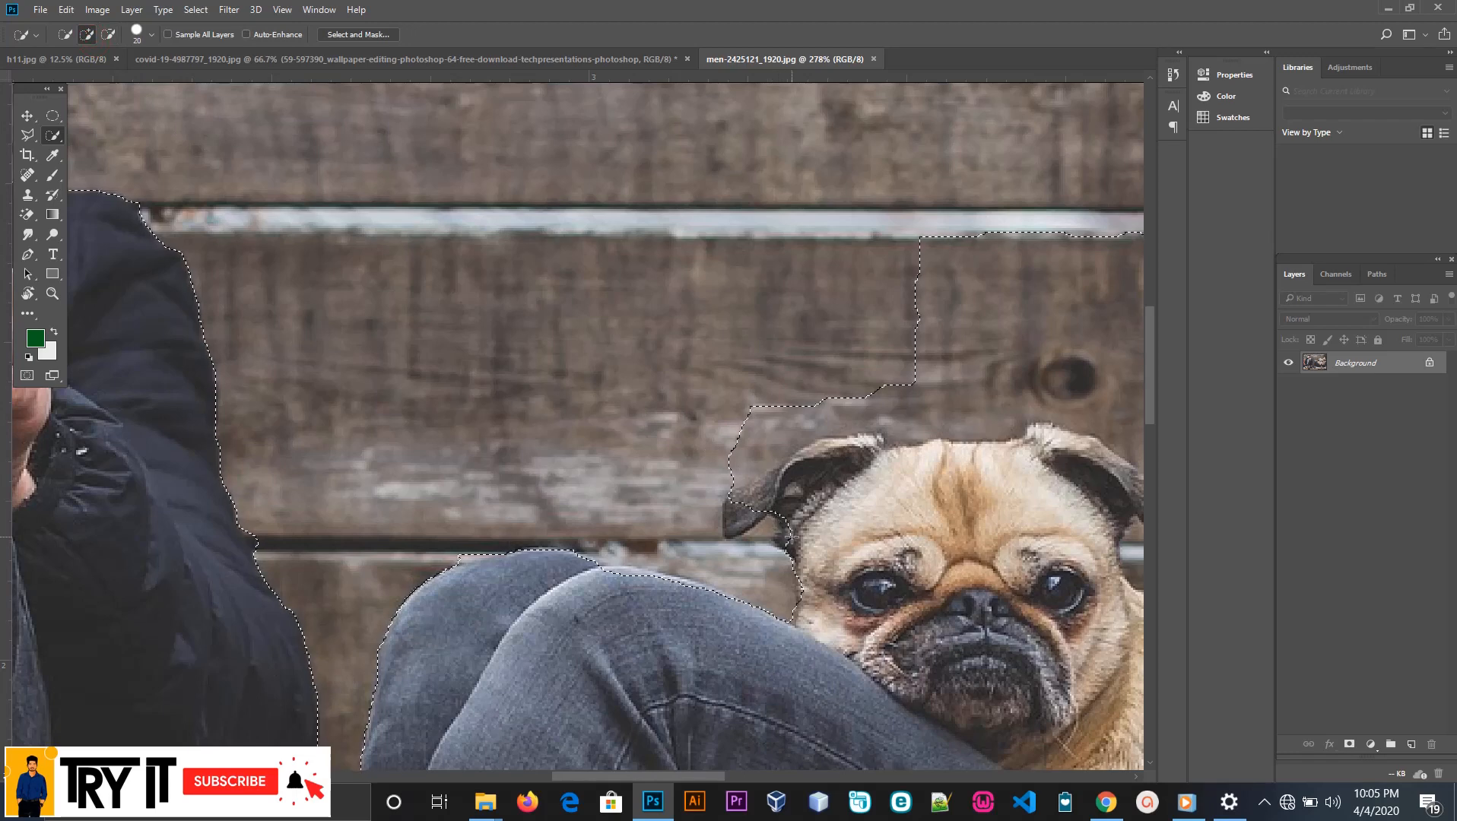
pyautogui.scroll(1, 787, 533)
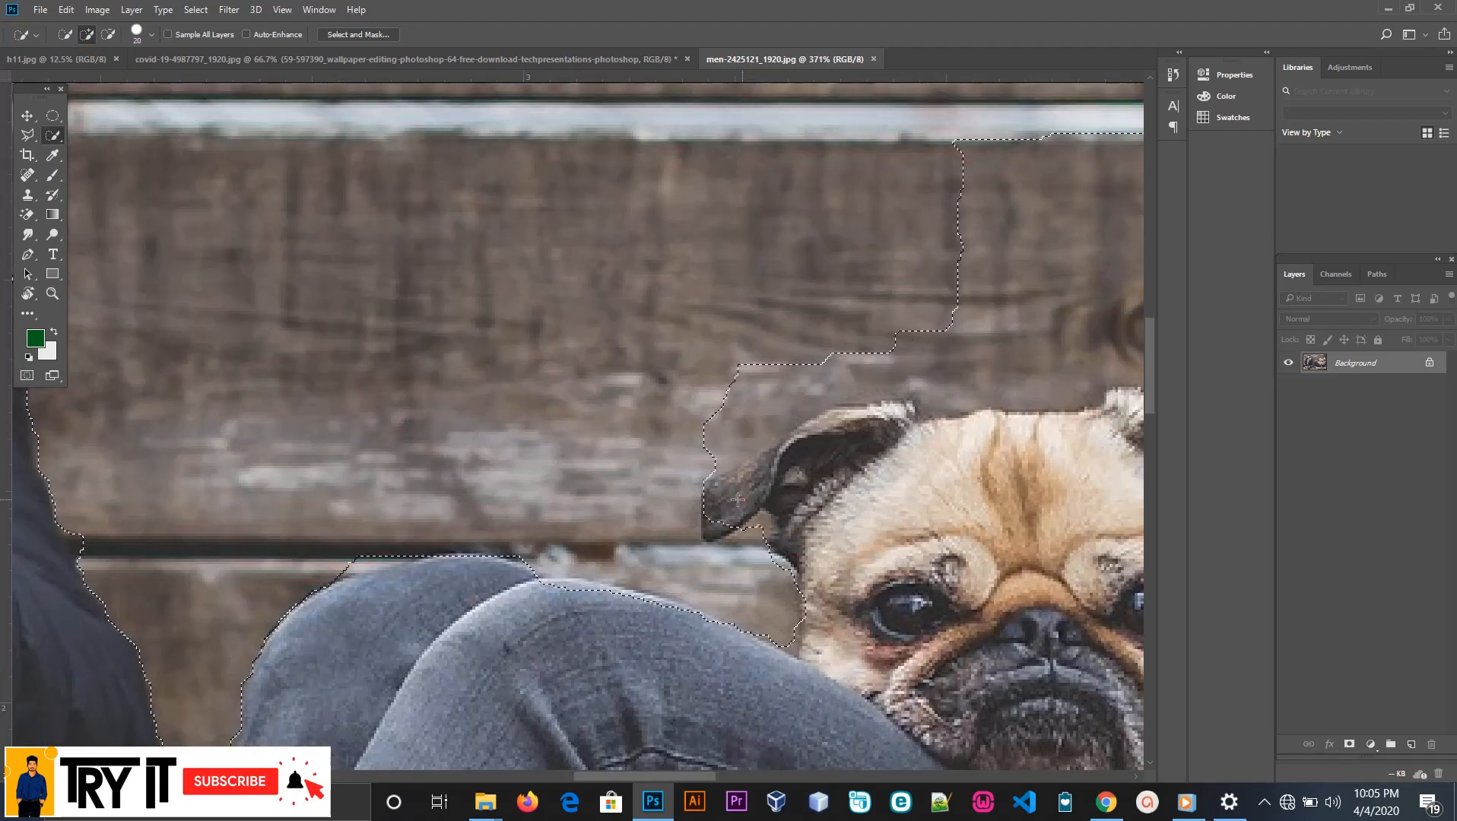
pyautogui.keyDown('alt'); pyautogui.click(755, 533); pyautogui.keyUp('alt')
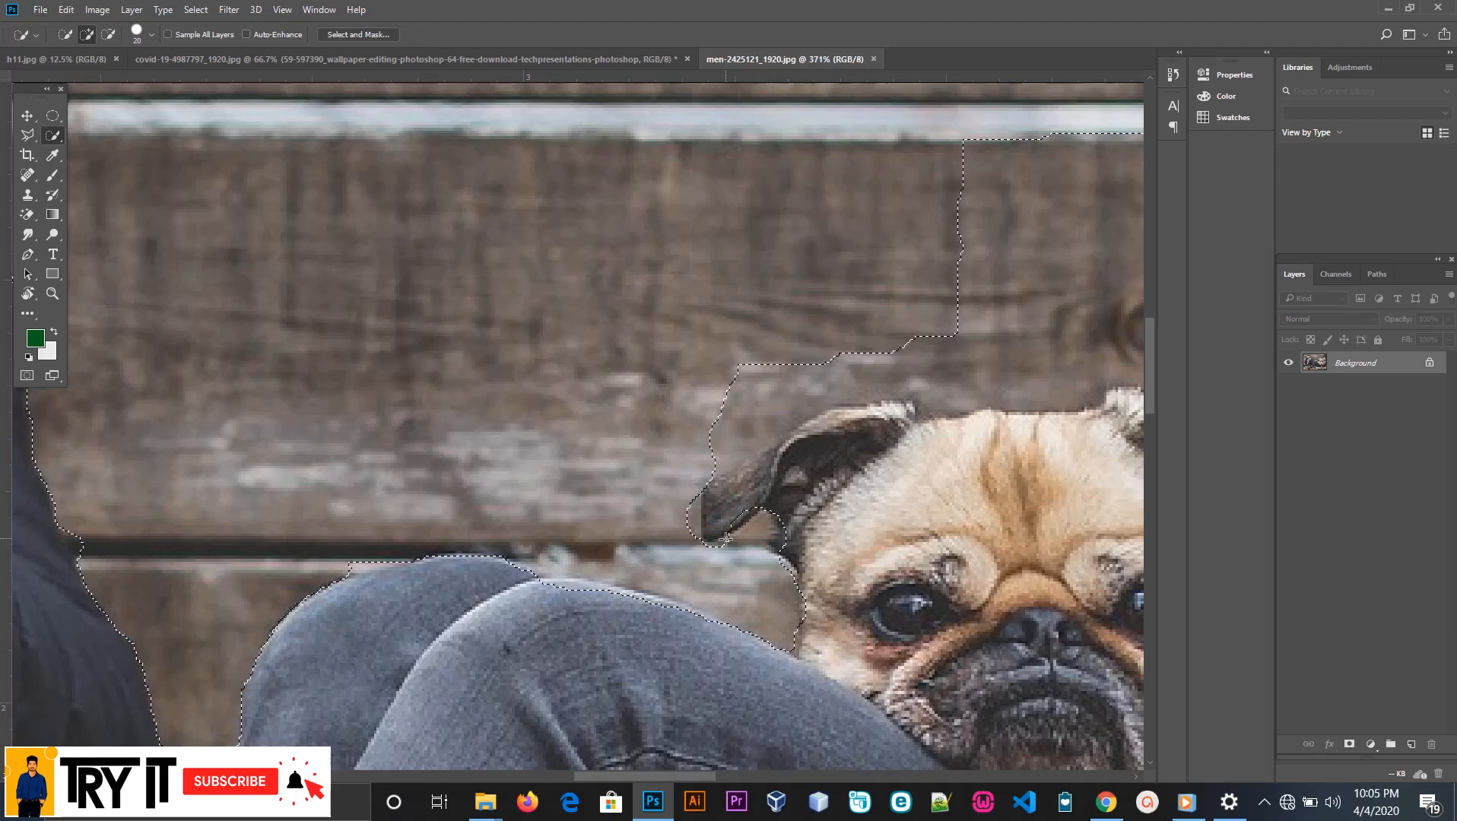
pyautogui.click(142, 46)
pyautogui.moveTo(86, 76); pyautogui.dragTo(83, 79)
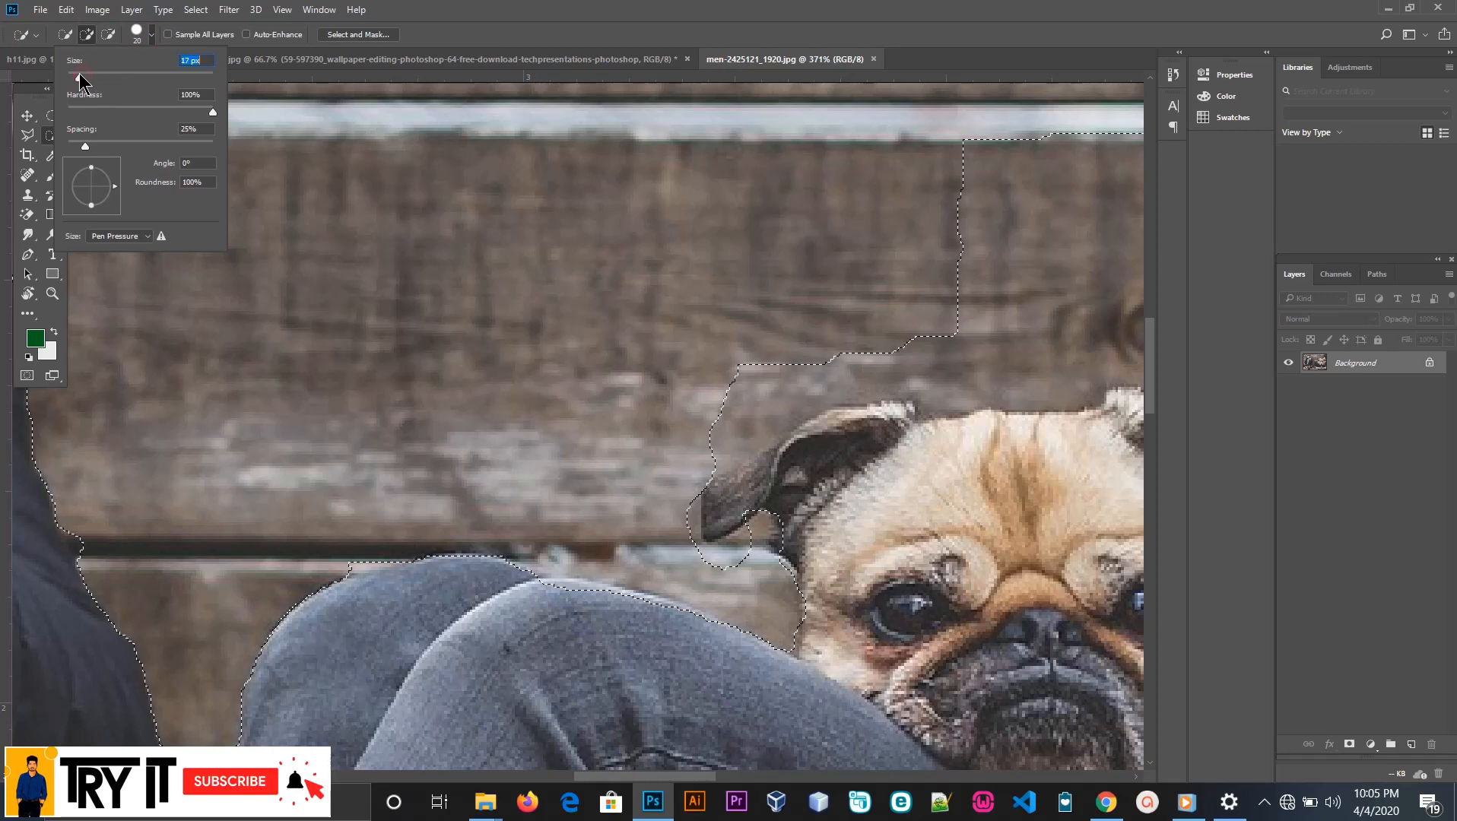
pyautogui.moveTo(737, 477); pyautogui.dragTo(698, 499)
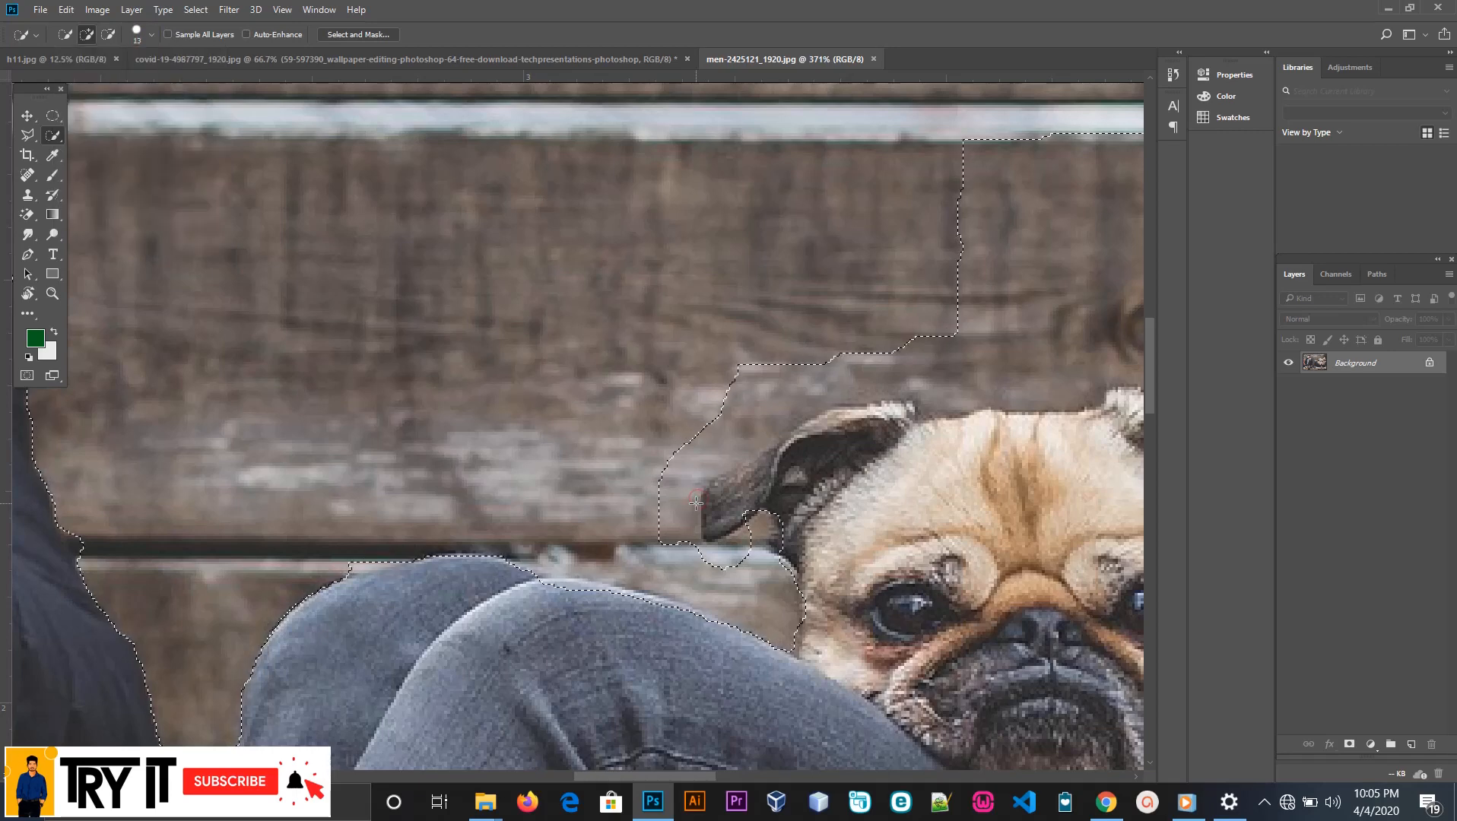
# Trim the surplus wall beside and below the pug's ear out of the selection
pyautogui.press('alt')
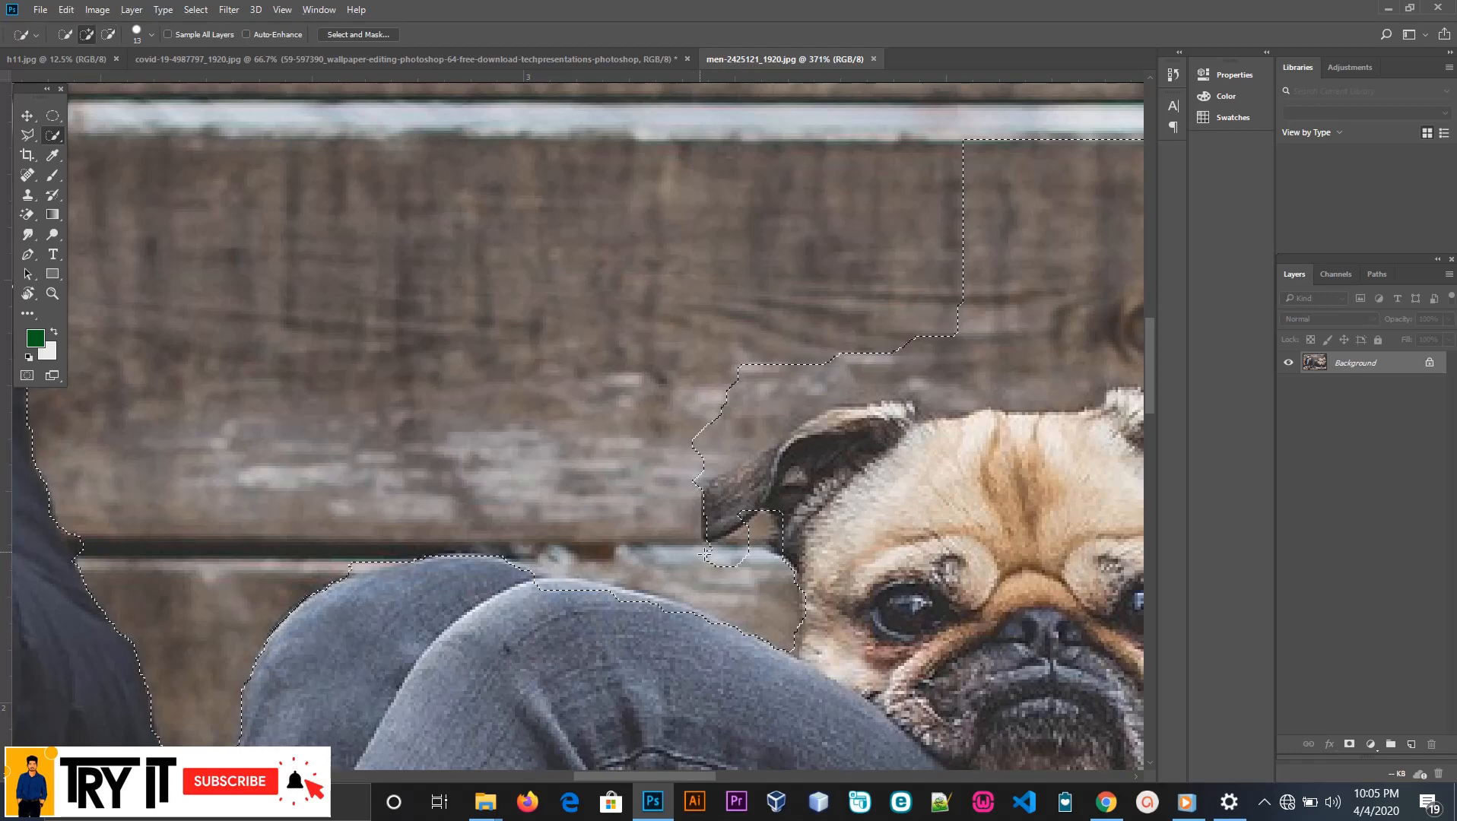
pyautogui.press('alt')
pyautogui.moveTo(756, 534); pyautogui.dragTo(757, 496)
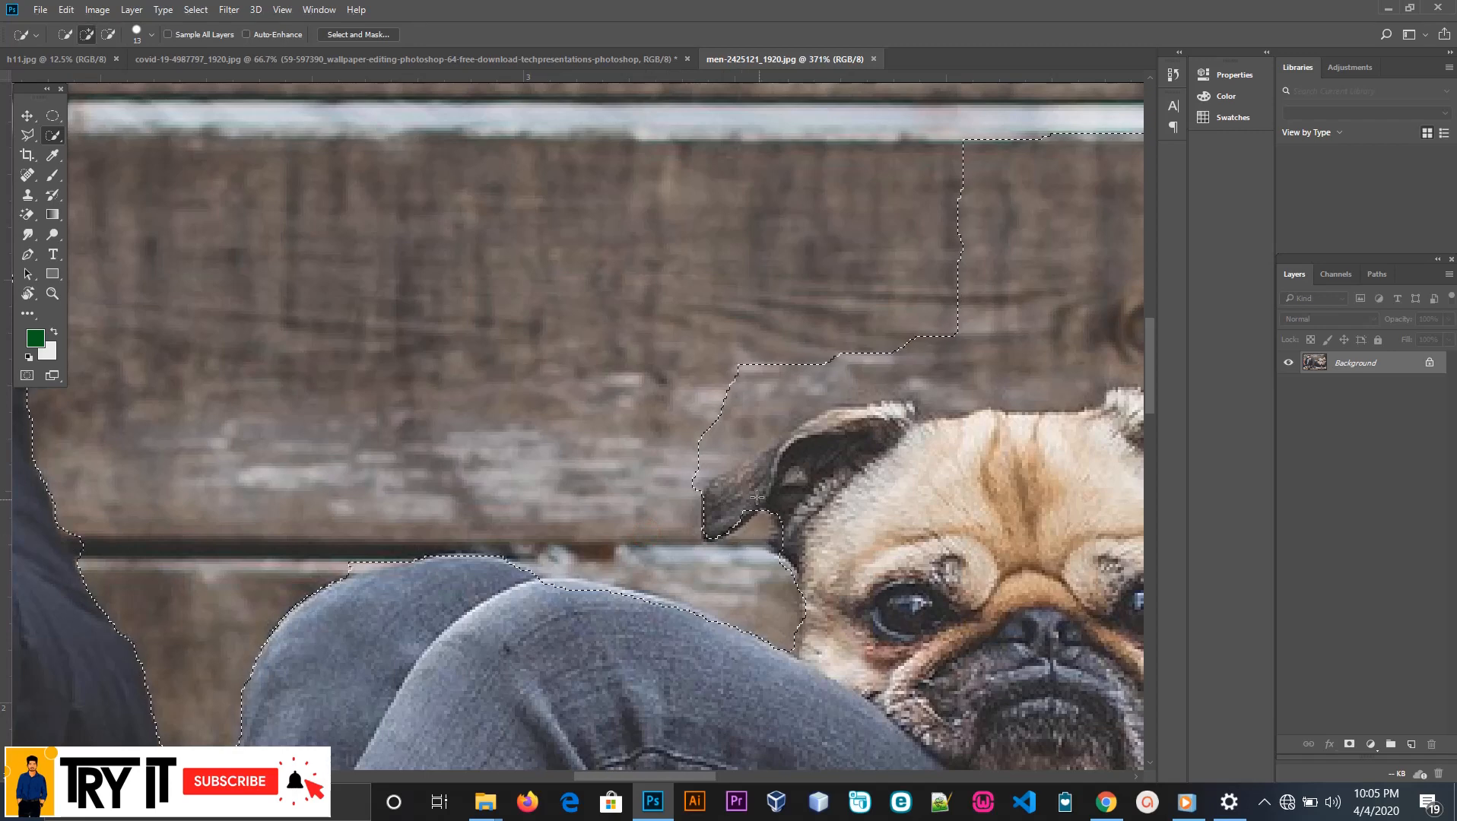
pyautogui.press('alt')
pyautogui.moveTo(689, 426); pyautogui.dragTo(692, 430)
pyautogui.press('alt')
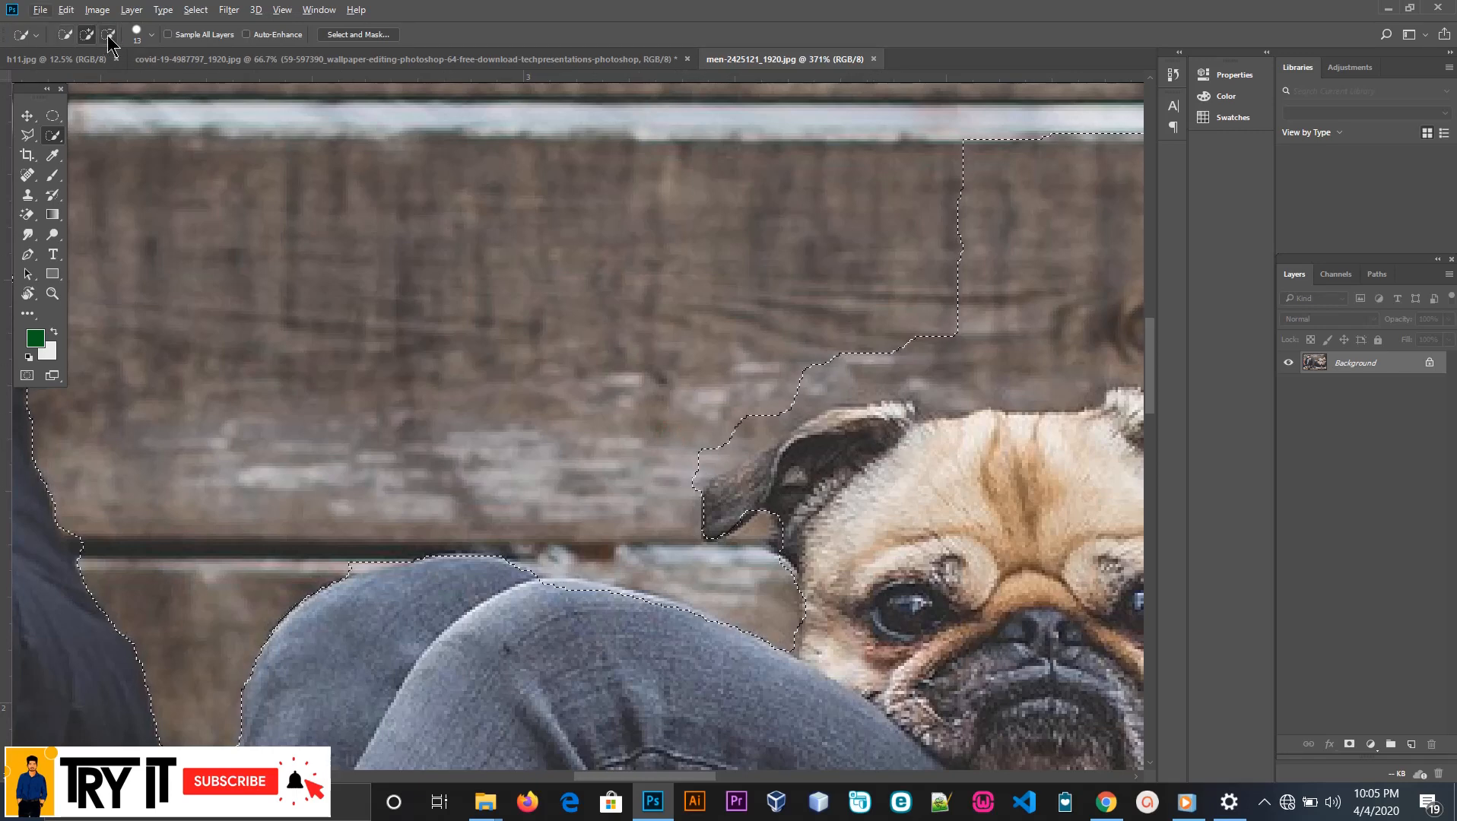
# Subtract the wall directly above the pug's ear and the top of its head from the selection
pyautogui.click(108, 36)
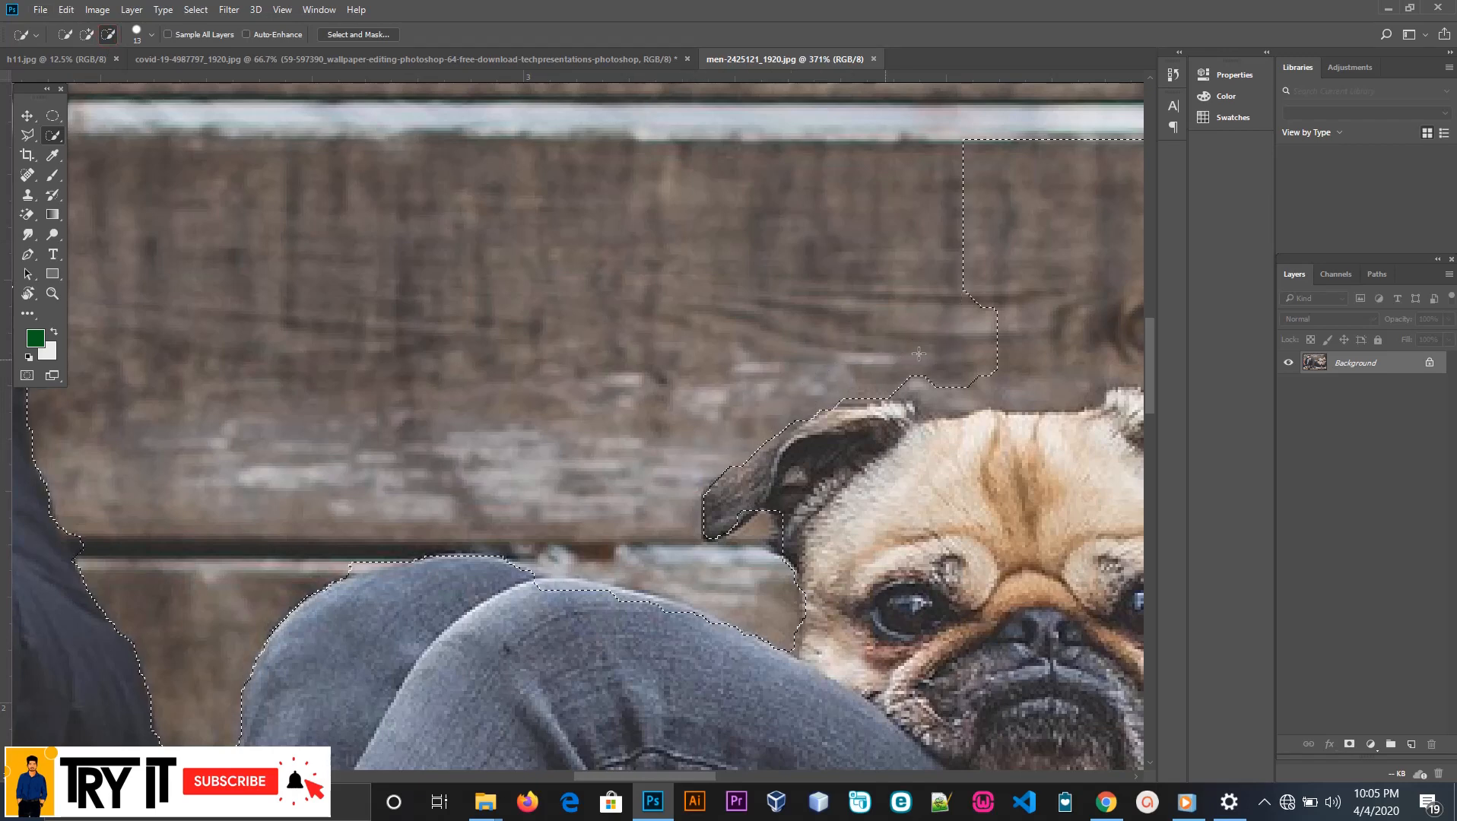
pyautogui.scroll(-2, 956, 361)
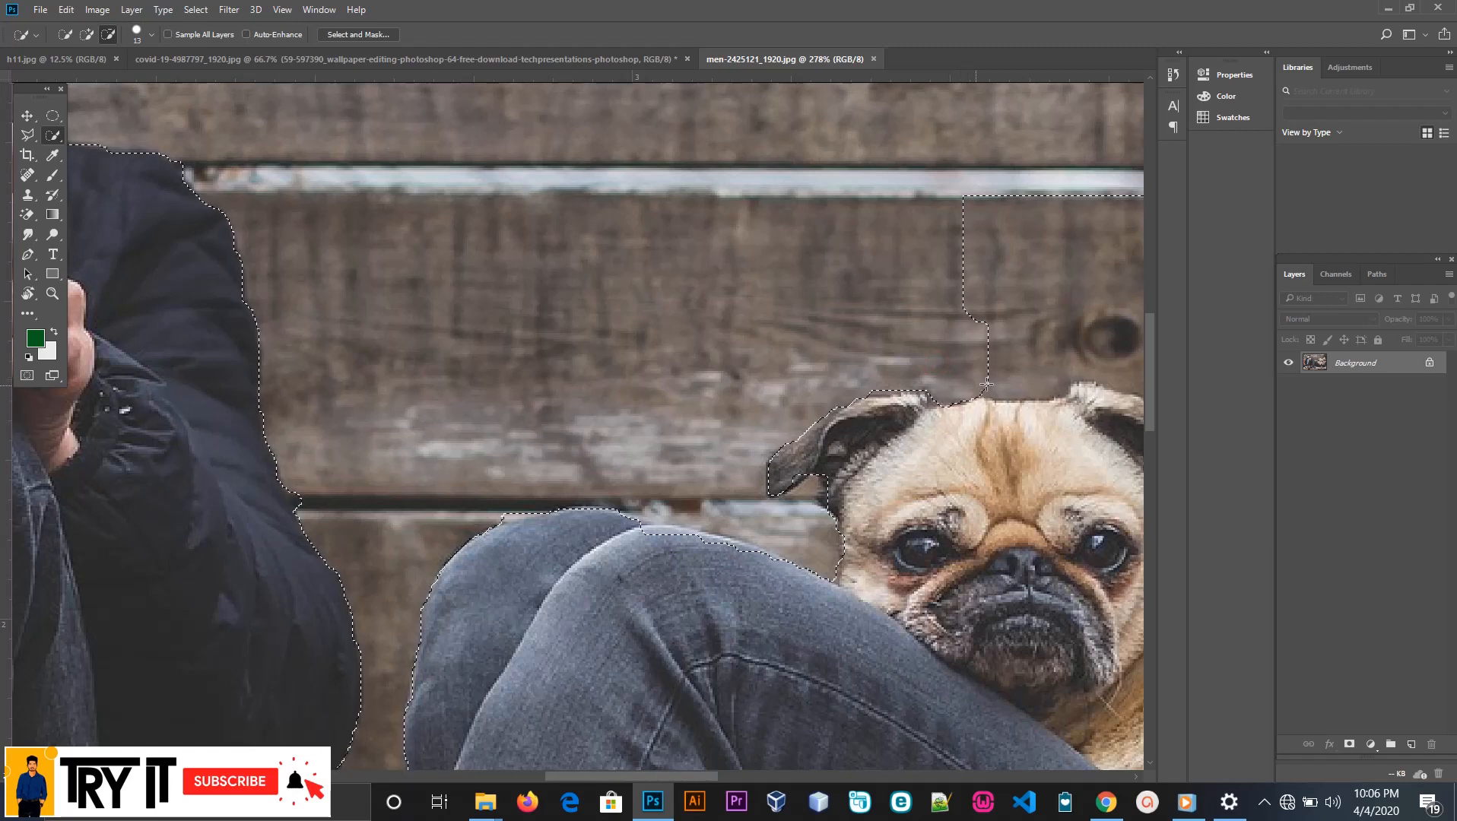
pyautogui.moveTo(968, 377)
pyautogui.mouseDown()
pyautogui.moveTo(1026, 378)
pyautogui.moveTo(1009, 319)
pyautogui.mouseUp()
pyautogui.scroll(-2, 1004, 271)
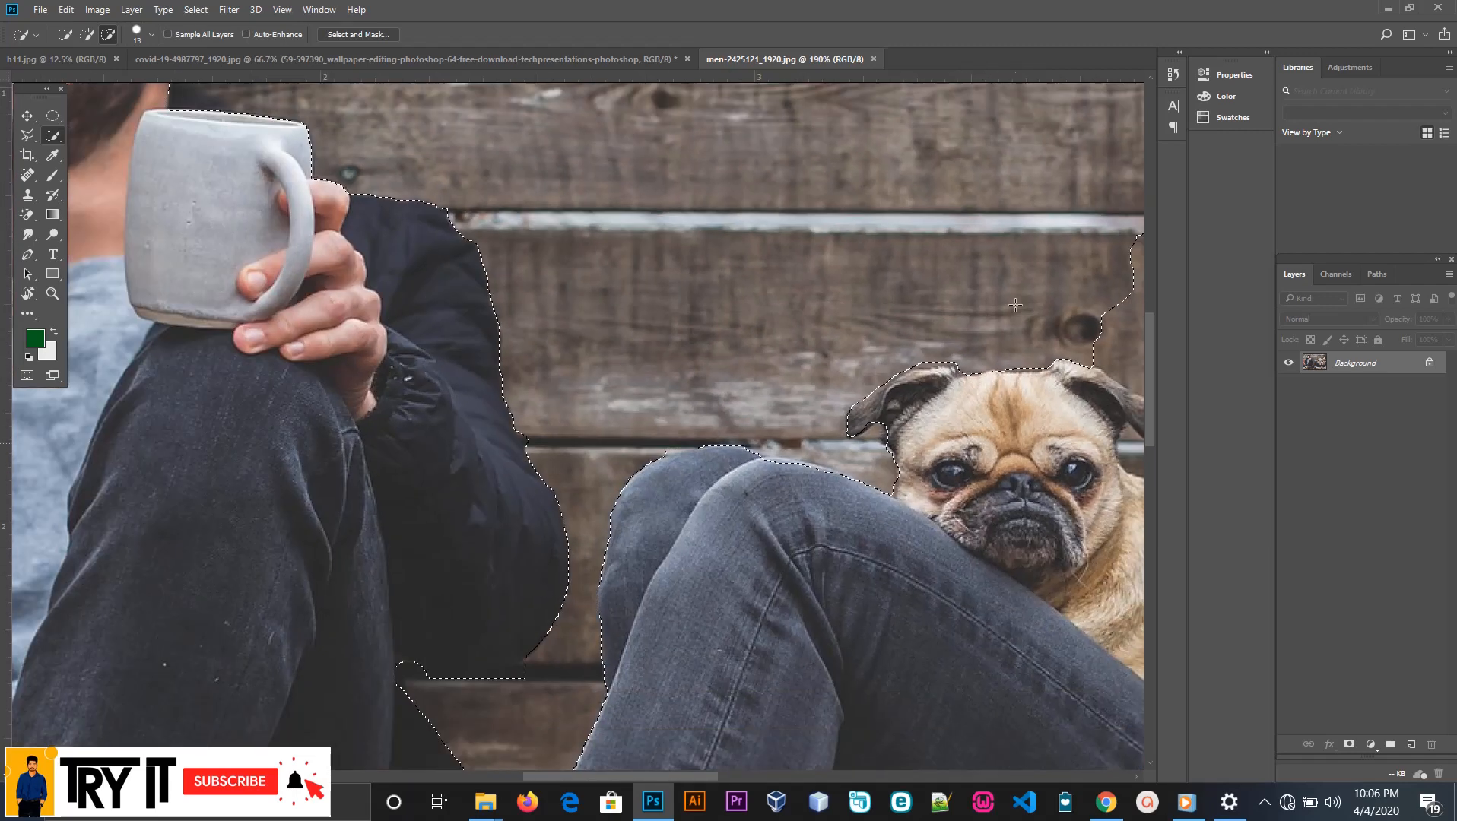
pyautogui.scroll(-1, 832, 694)
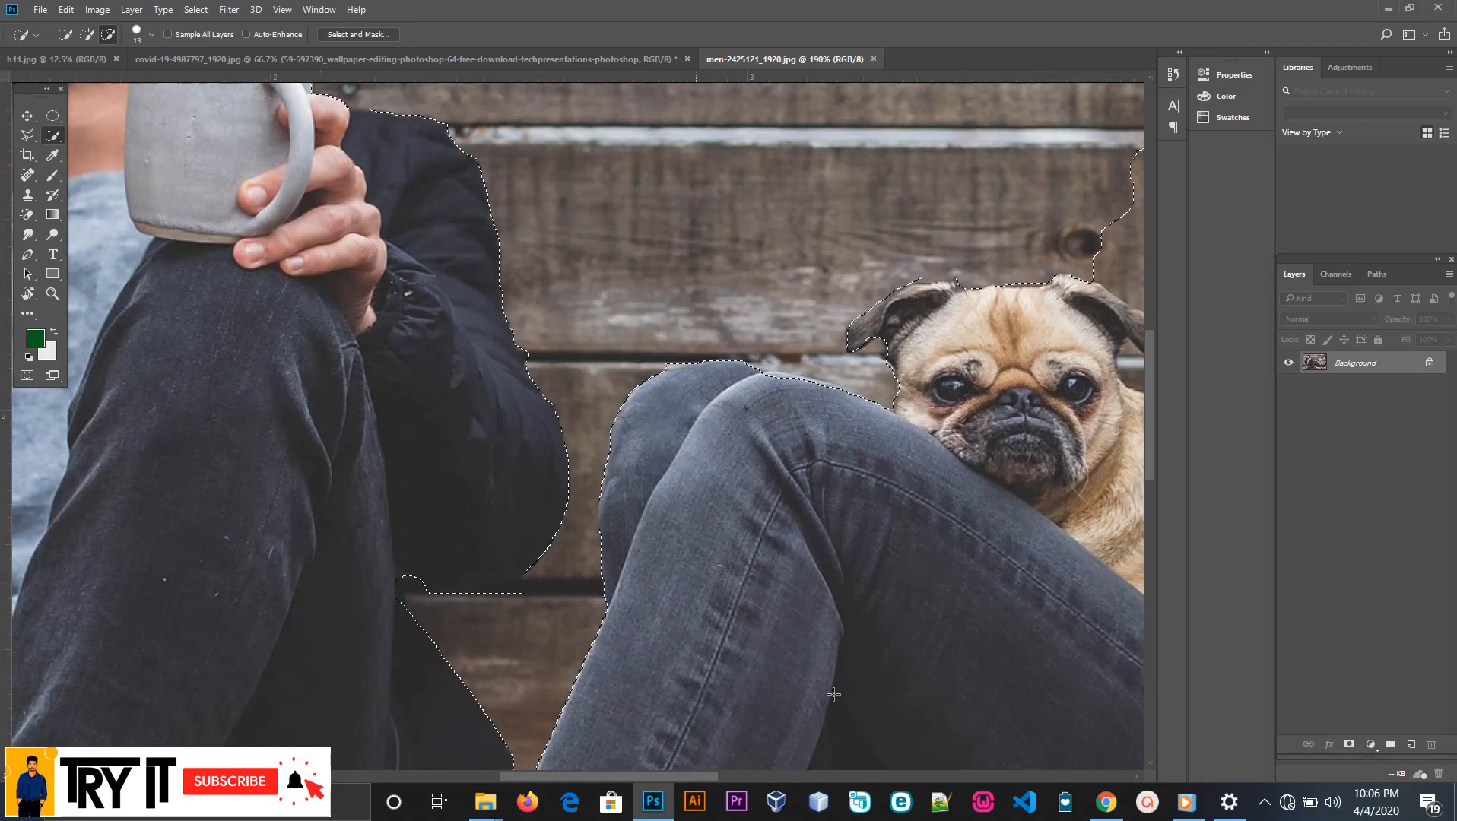
pyautogui.scroll(1, 832, 694)
pyautogui.moveTo(703, 776); pyautogui.dragTo(772, 772)
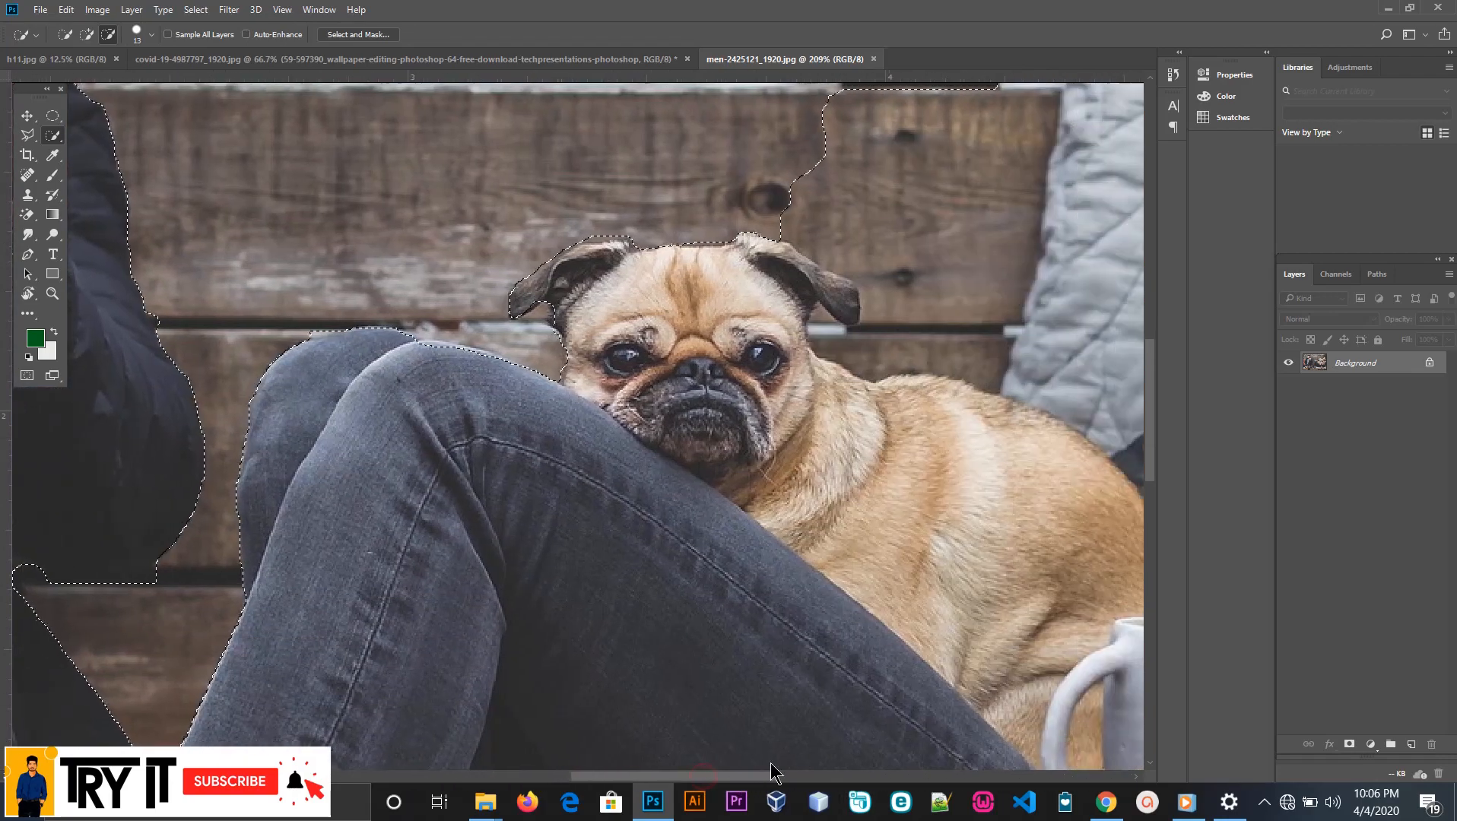
# Subtract the wall above the pug's head and over its ear nearest the woman from the selection
pyautogui.scroll(2, 798, 456)
pyautogui.scroll(5, 724, 340)
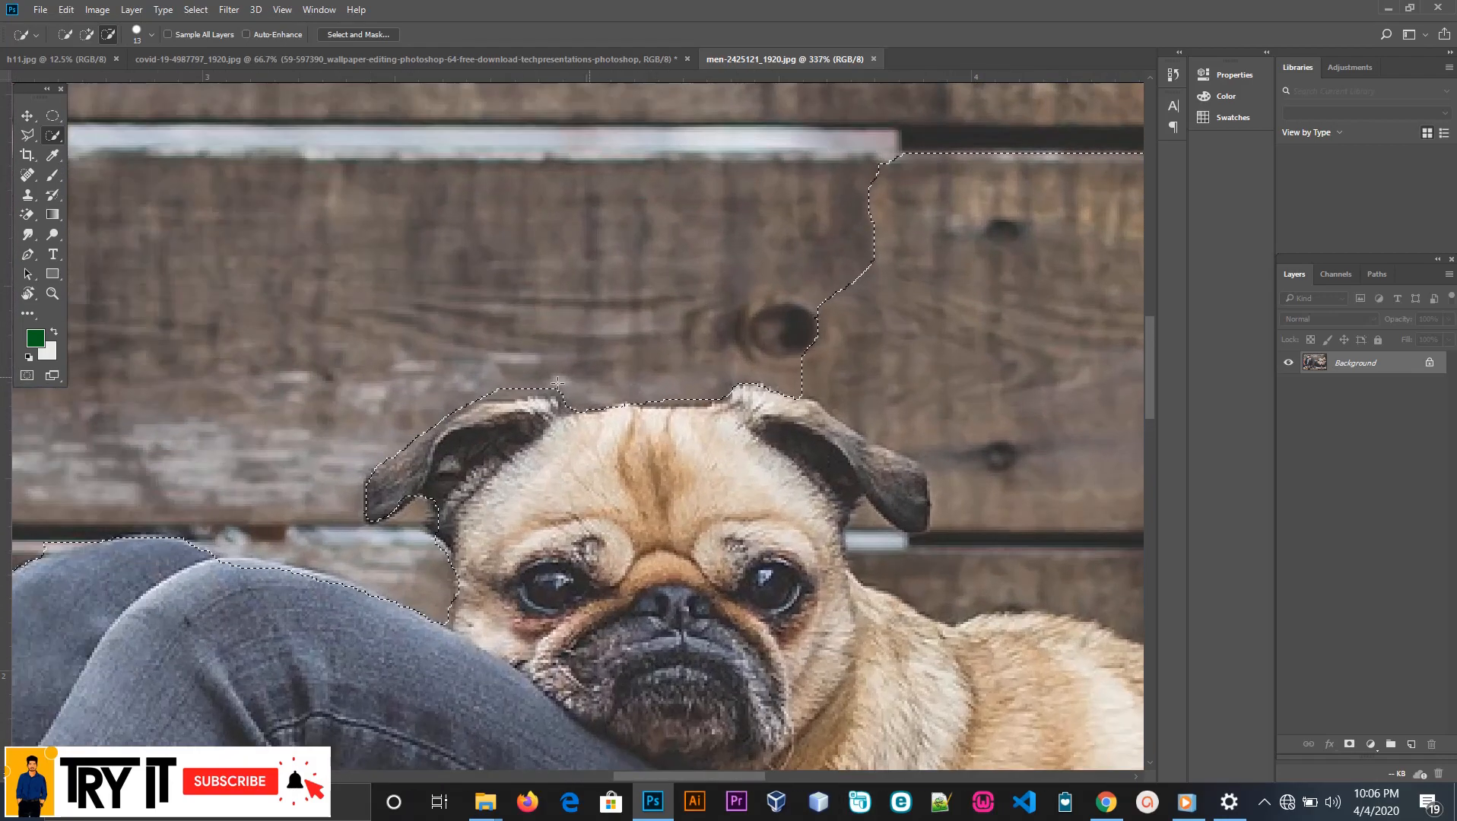
pyautogui.click(498, 383)
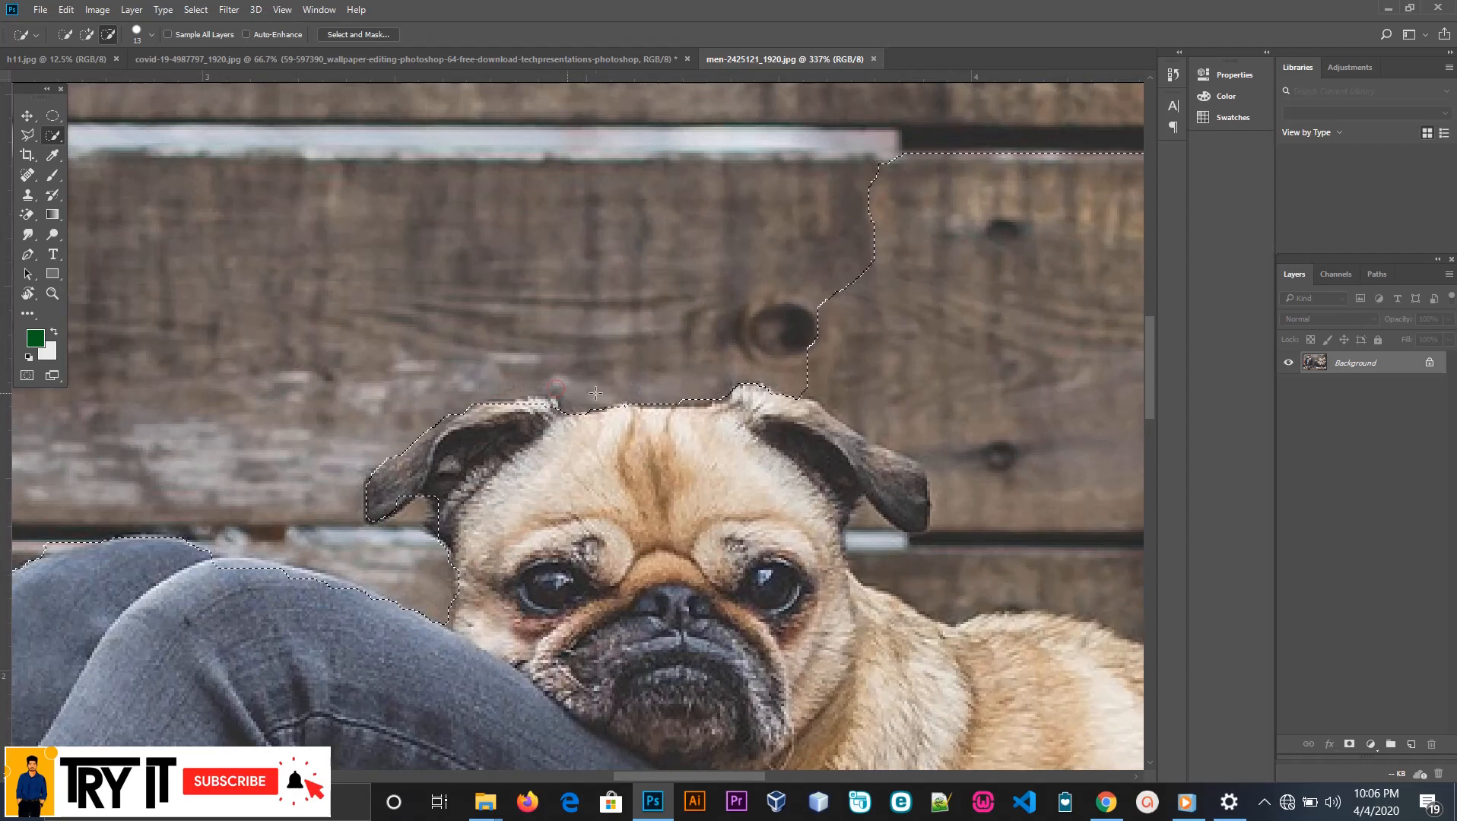
pyautogui.moveTo(698, 391)
pyautogui.mouseDown()
pyautogui.moveTo(837, 296)
pyautogui.moveTo(909, 276)
pyautogui.moveTo(973, 297)
pyautogui.moveTo(1032, 407)
pyautogui.mouseUp()
pyautogui.moveTo(954, 441); pyautogui.dragTo(905, 436)
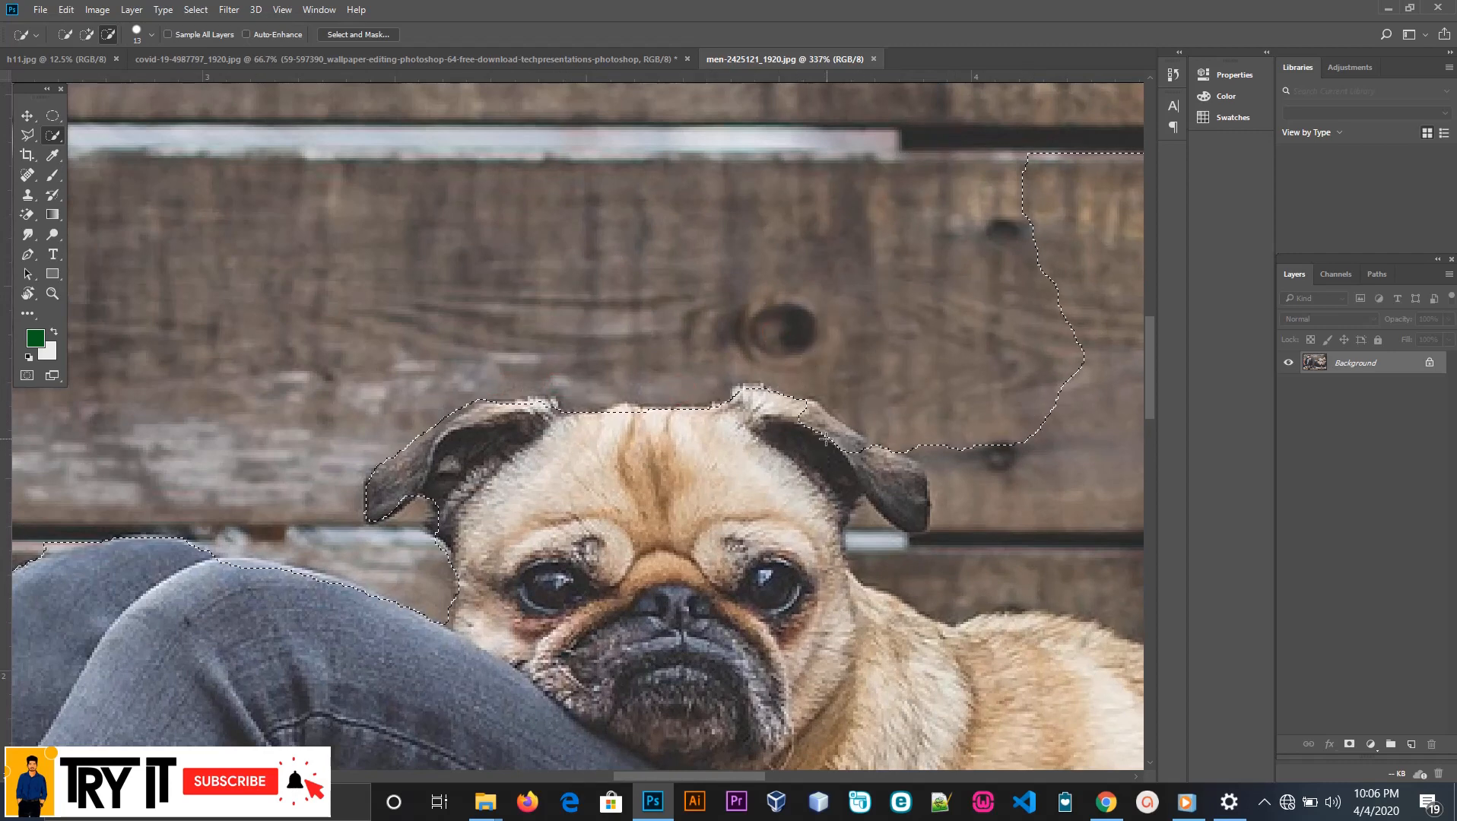
# Refine the selection along the upper edge of the pug's ear nearest the woman, adding the base of the ear back
pyautogui.moveTo(804, 411); pyautogui.dragTo(785, 421)
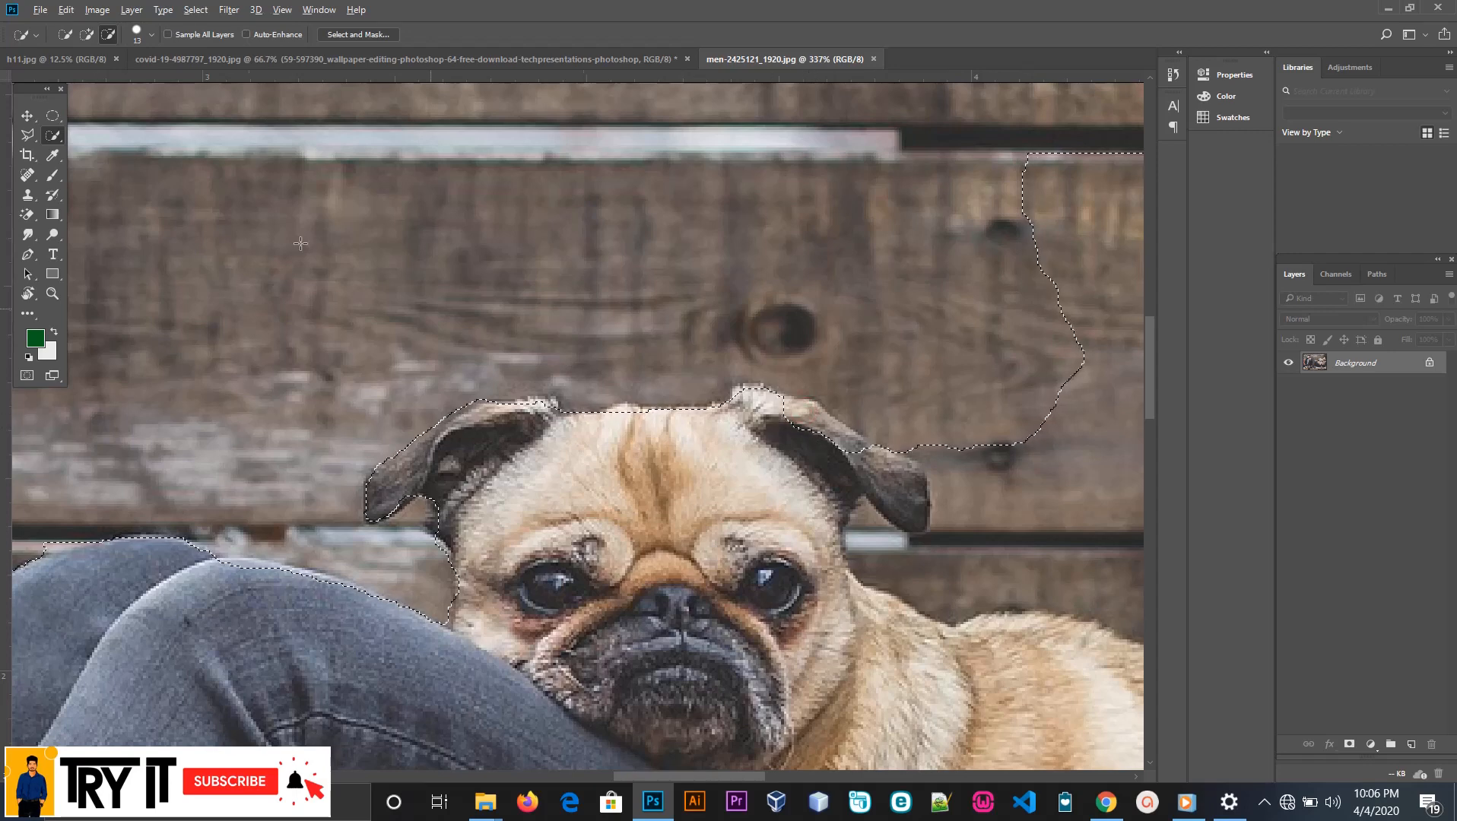
pyautogui.click(87, 34)
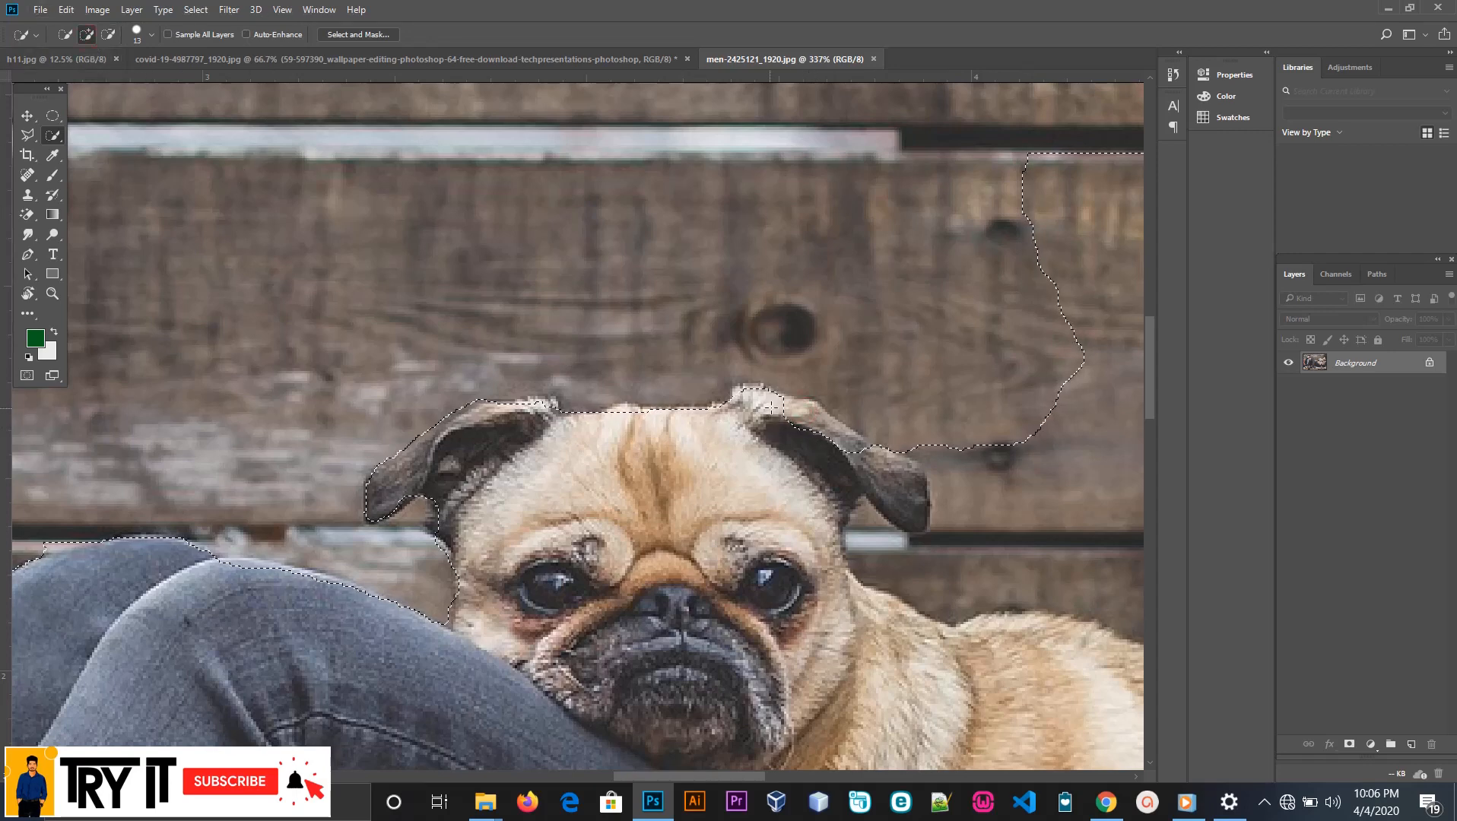
pyautogui.moveTo(770, 407); pyautogui.dragTo(815, 426)
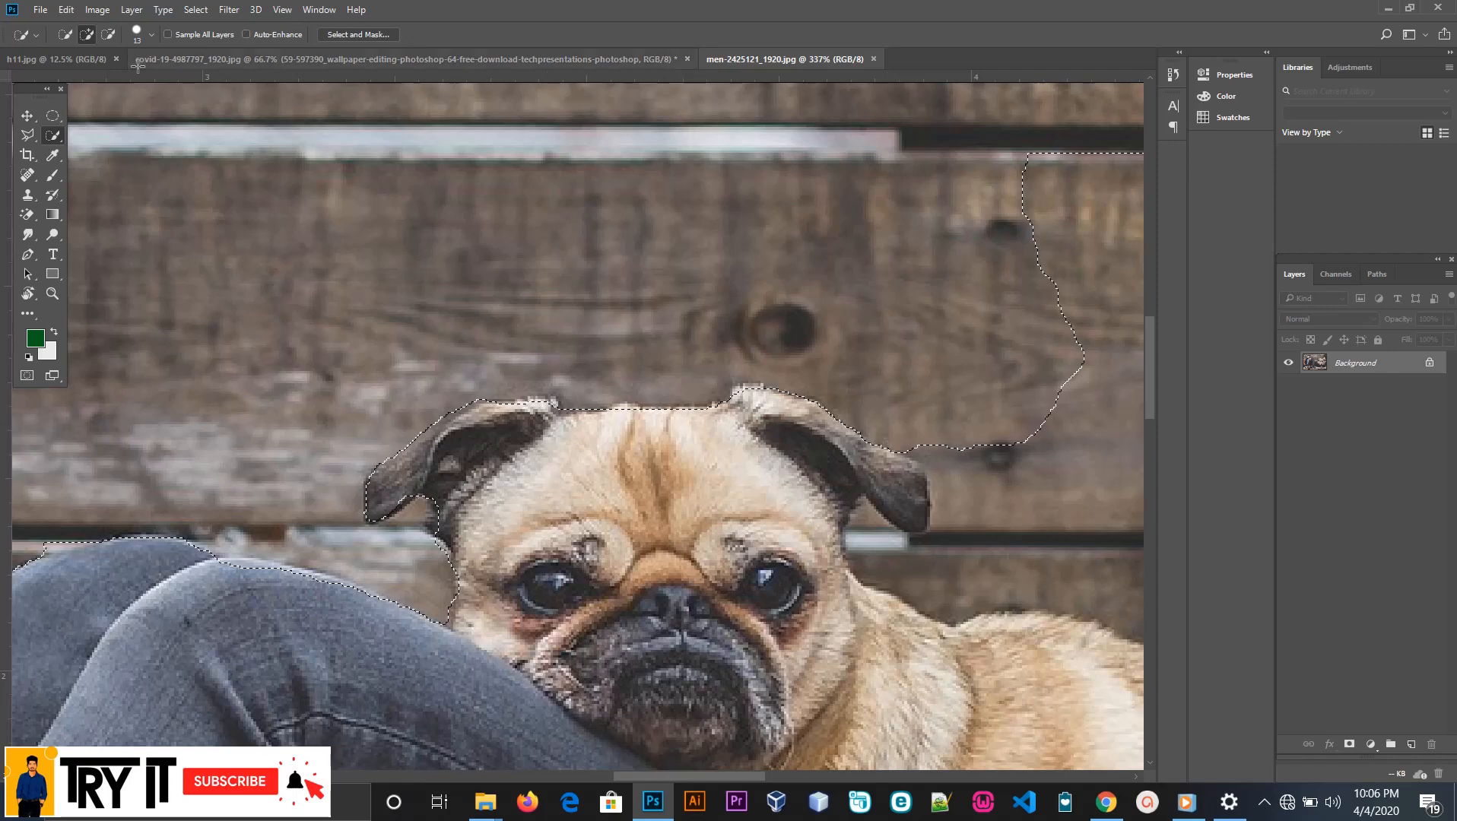
# Subtract the wall beside and beneath the pug's ear nearest the woman from the selection
pyautogui.click(108, 34)
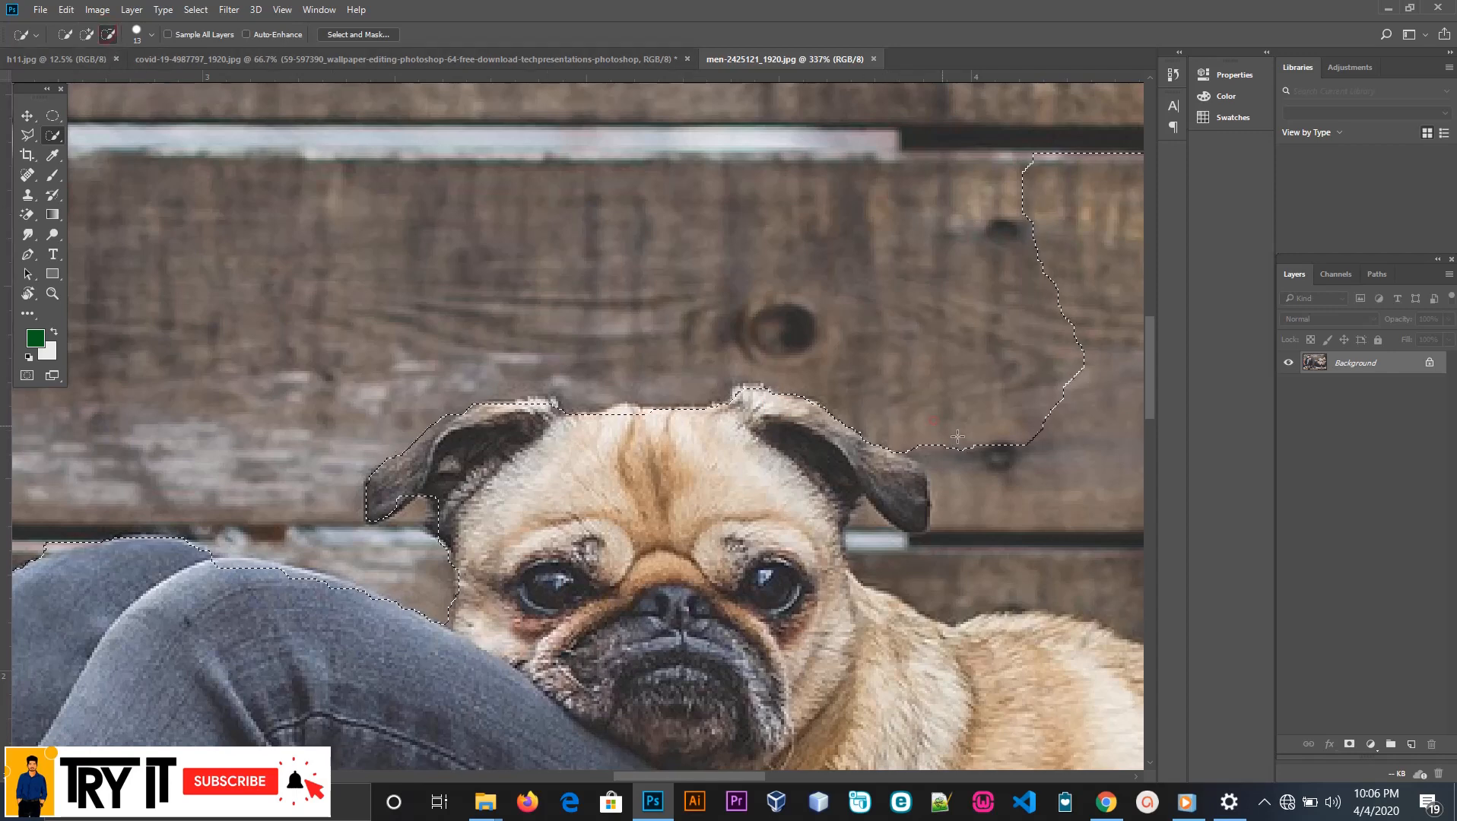
pyautogui.moveTo(933, 417); pyautogui.dragTo(955, 509)
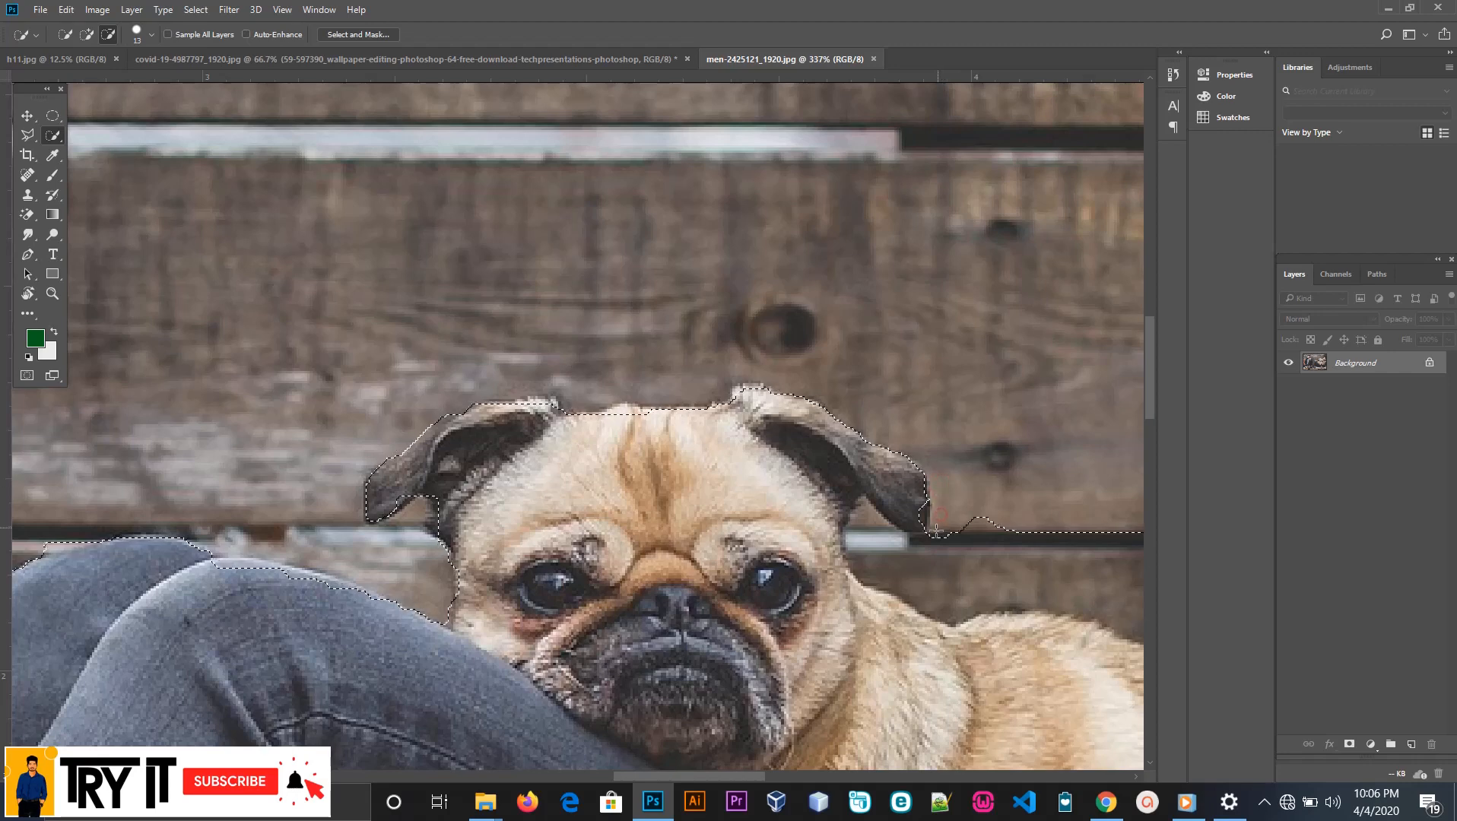
pyautogui.moveTo(889, 542)
pyautogui.mouseDown()
pyautogui.moveTo(862, 533)
pyautogui.moveTo(869, 512)
pyautogui.mouseUp()
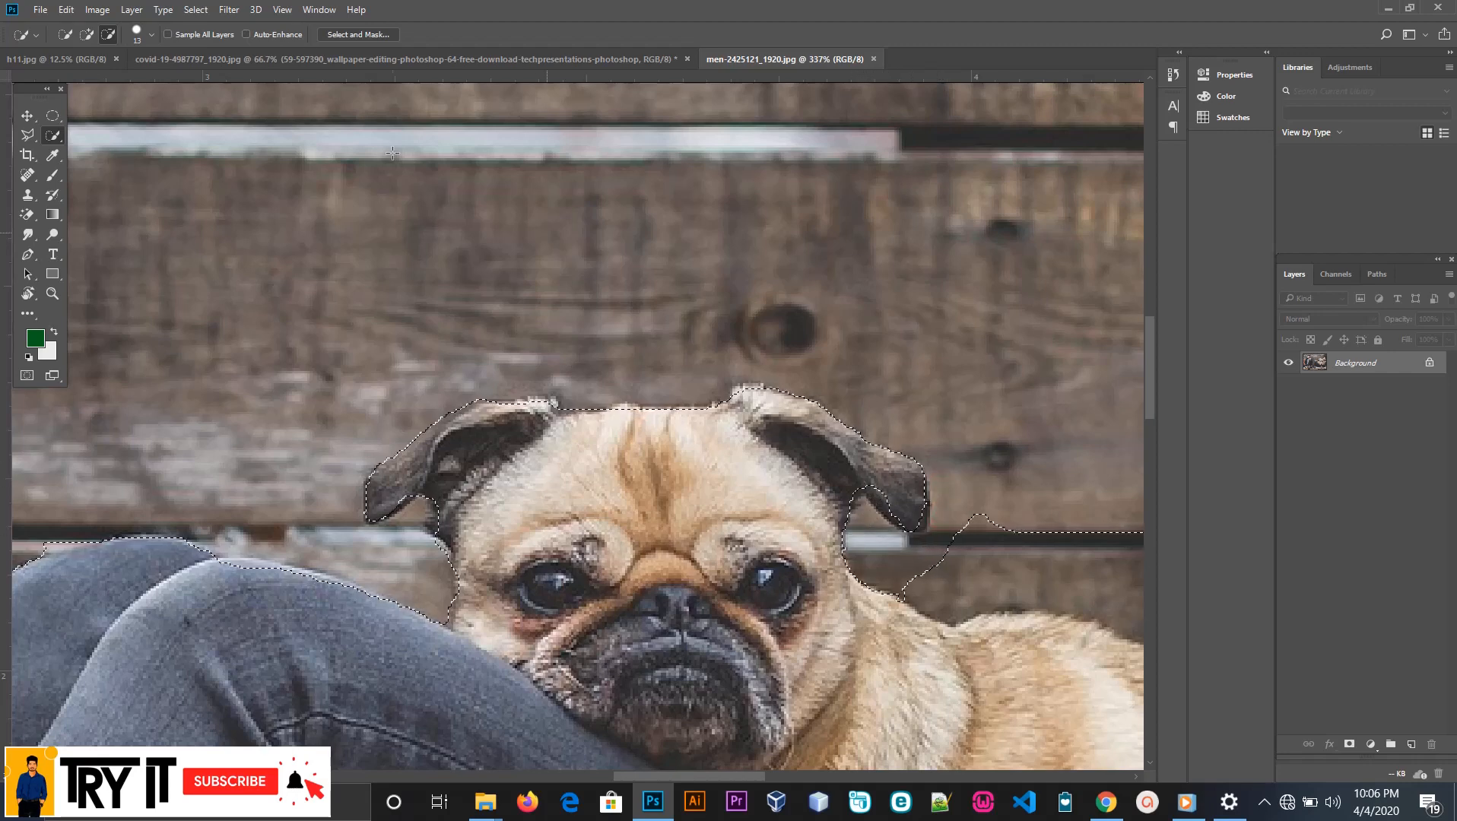
# Add the drooping tip of the pug's ear nearest the woman to the selection and trim the surplus wall next to it
pyautogui.click(86, 34)
pyautogui.scroll(-2, 825, 419)
pyautogui.scroll(2, 825, 419)
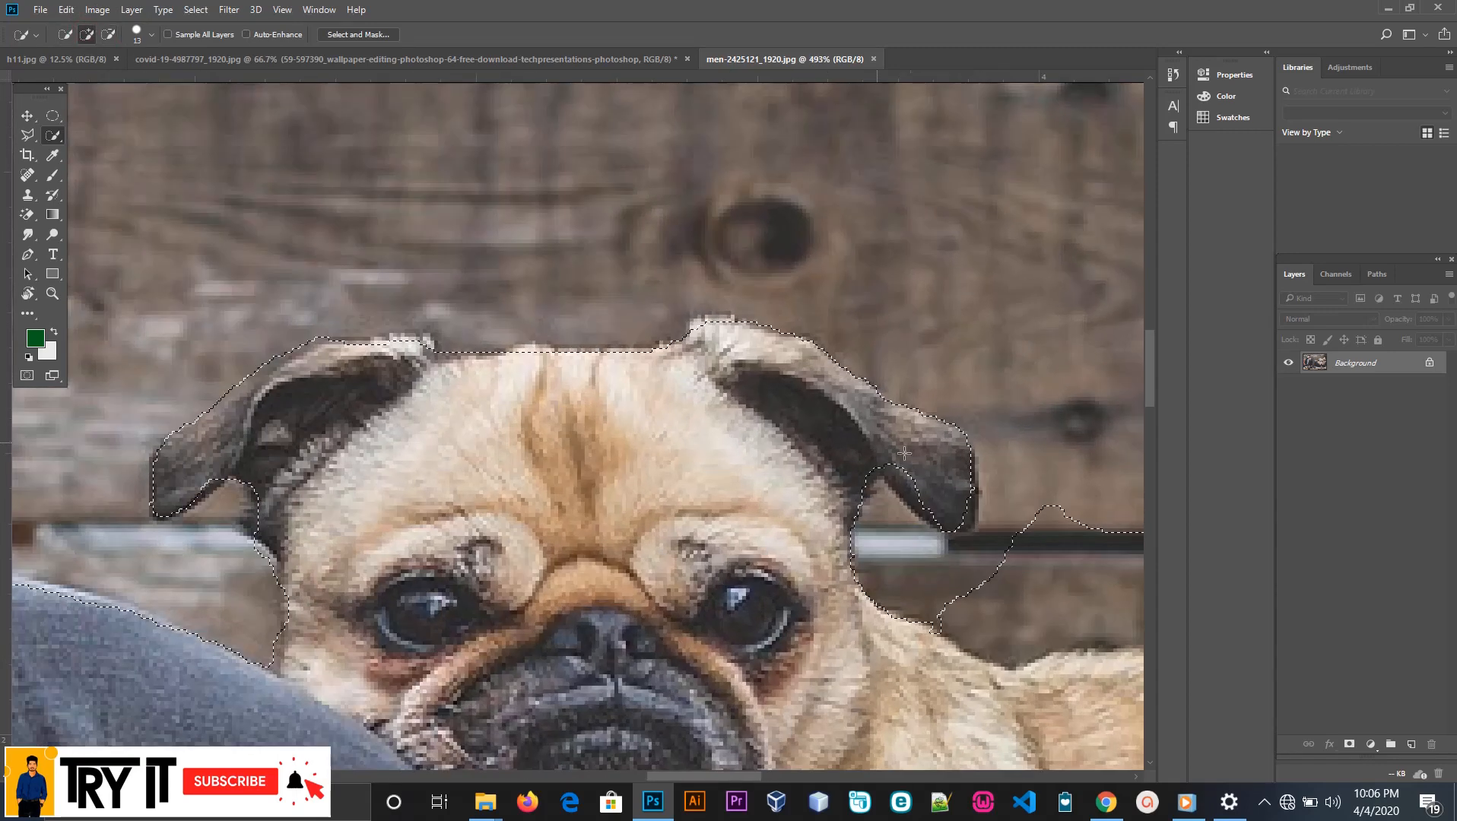
pyautogui.moveTo(920, 478); pyautogui.dragTo(949, 505)
pyautogui.click(965, 511)
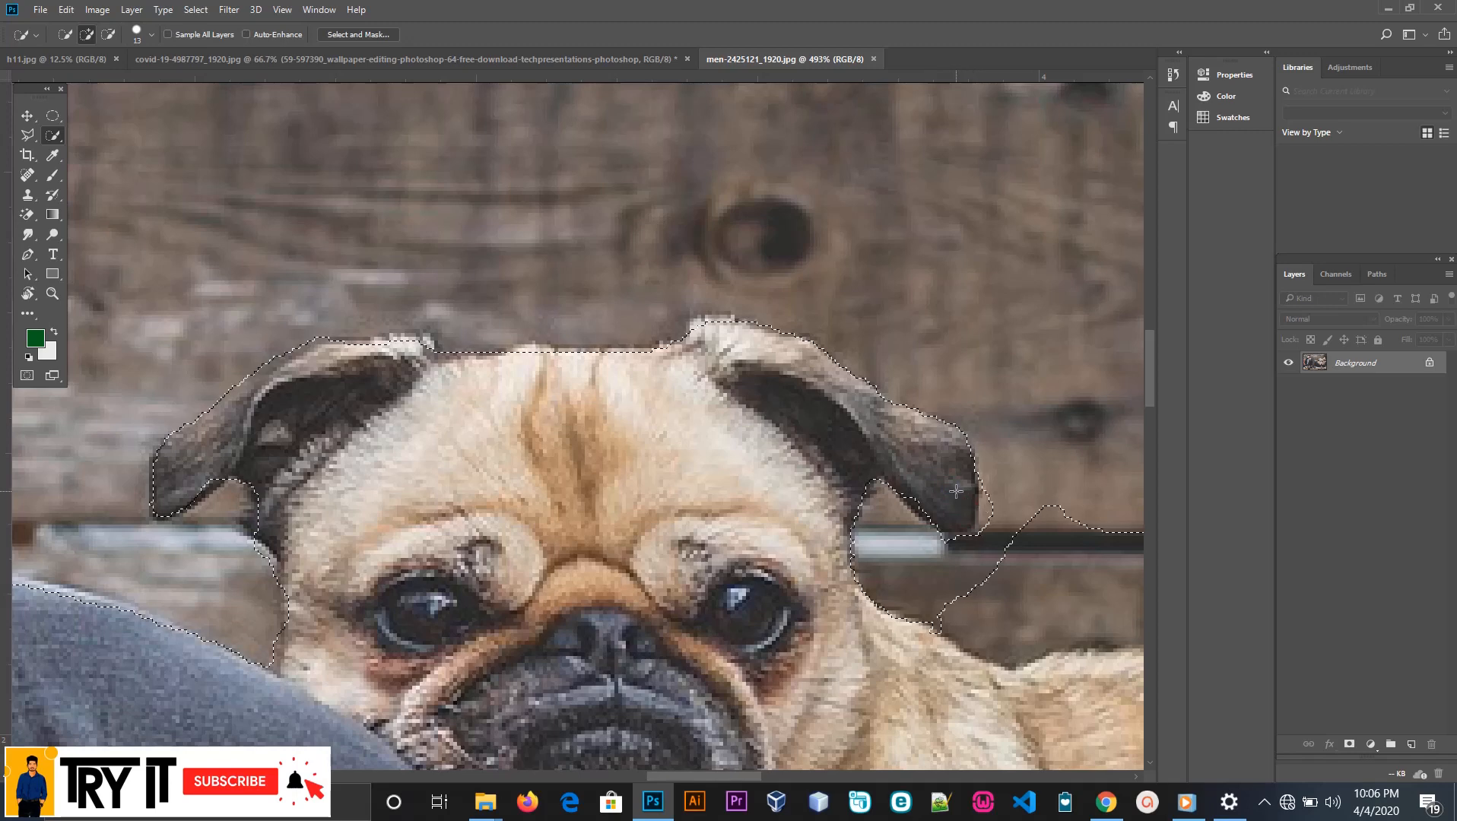
pyautogui.keyDown('alt'); pyautogui.click(991, 507); pyautogui.keyUp('alt')
# Subtract the wall above the pug's neck and back, up to the pillow, from the selection
pyautogui.scroll(-1, 940, 512)
pyautogui.scroll(-2, 939, 512)
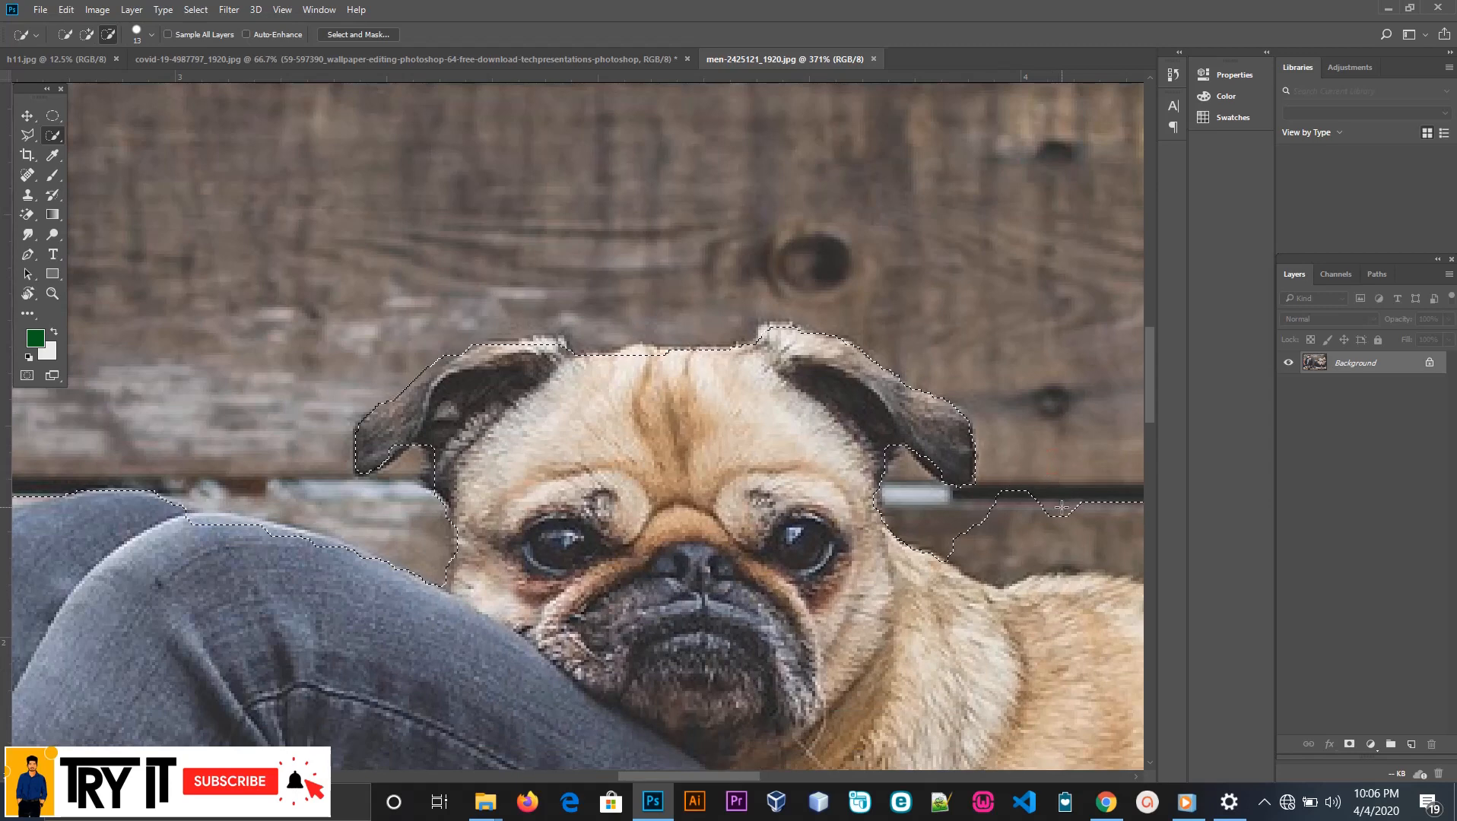
pyautogui.moveTo(1062, 507); pyautogui.dragTo(1025, 534)
pyautogui.moveTo(972, 530)
pyautogui.mouseDown()
pyautogui.moveTo(1016, 557)
pyautogui.moveTo(992, 551)
pyautogui.moveTo(1021, 508)
pyautogui.mouseUp()
pyautogui.scroll(-3, 1021, 508)
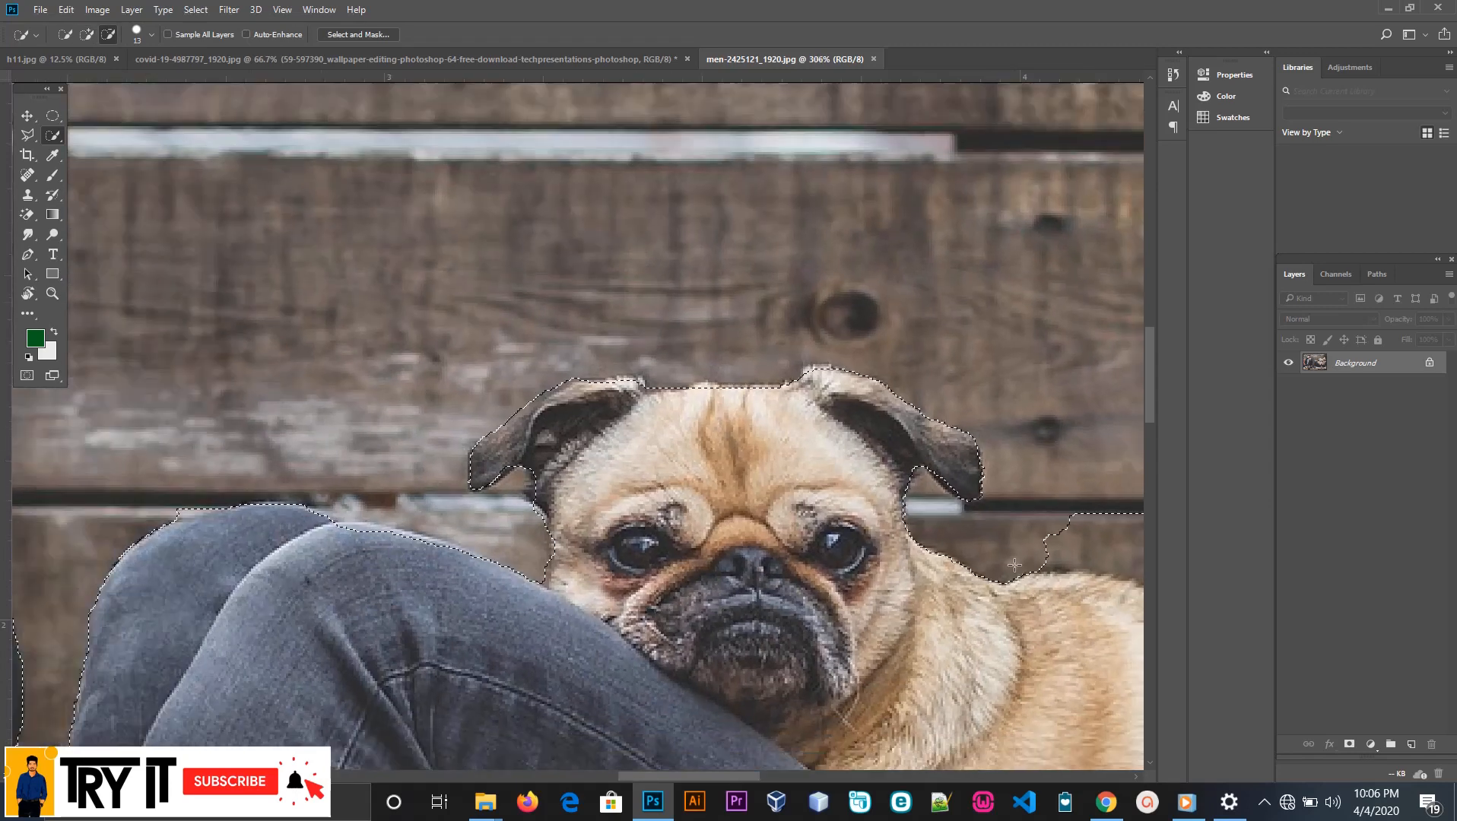
pyautogui.moveTo(748, 774); pyautogui.dragTo(807, 774)
pyautogui.scroll(-2, 780, 441)
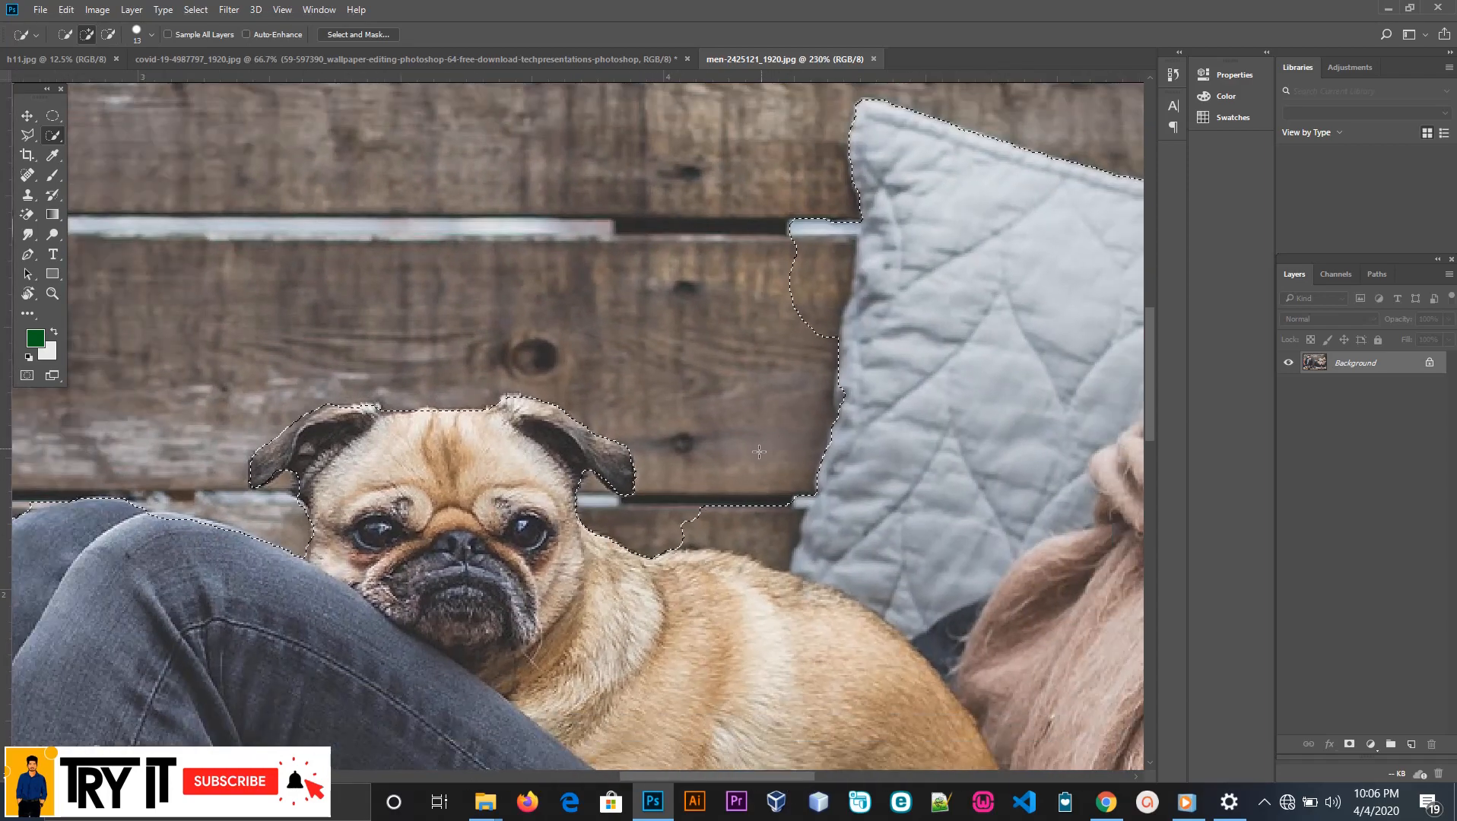
pyautogui.moveTo(718, 495)
pyautogui.mouseDown()
pyautogui.moveTo(756, 510)
pyautogui.moveTo(745, 461)
pyautogui.moveTo(728, 507)
pyautogui.moveTo(722, 485)
pyautogui.moveTo(693, 519)
pyautogui.moveTo(735, 525)
pyautogui.moveTo(778, 494)
pyautogui.moveTo(759, 516)
pyautogui.moveTo(689, 522)
pyautogui.moveTo(738, 543)
pyautogui.moveTo(694, 540)
pyautogui.mouseUp()
pyautogui.scroll(2, 840, 398)
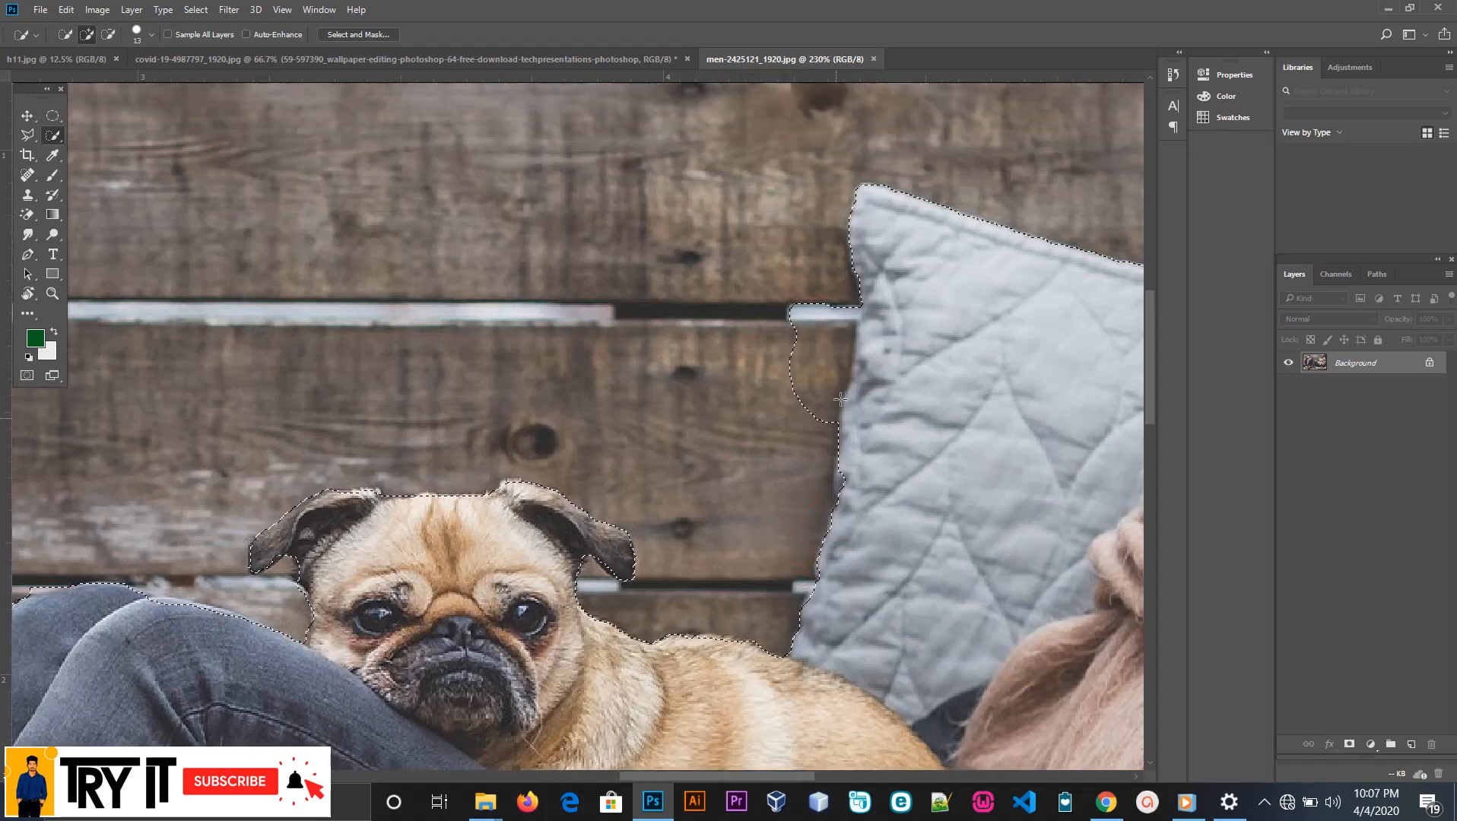
# Subtract the leftover wall and plank gap beside the pillow, making the selection follow the pillow's side edge
pyautogui.keyDown('alt'); pyautogui.click(826, 266); pyautogui.keyUp('alt')
pyautogui.click(879, 293)
pyautogui.click(844, 375)
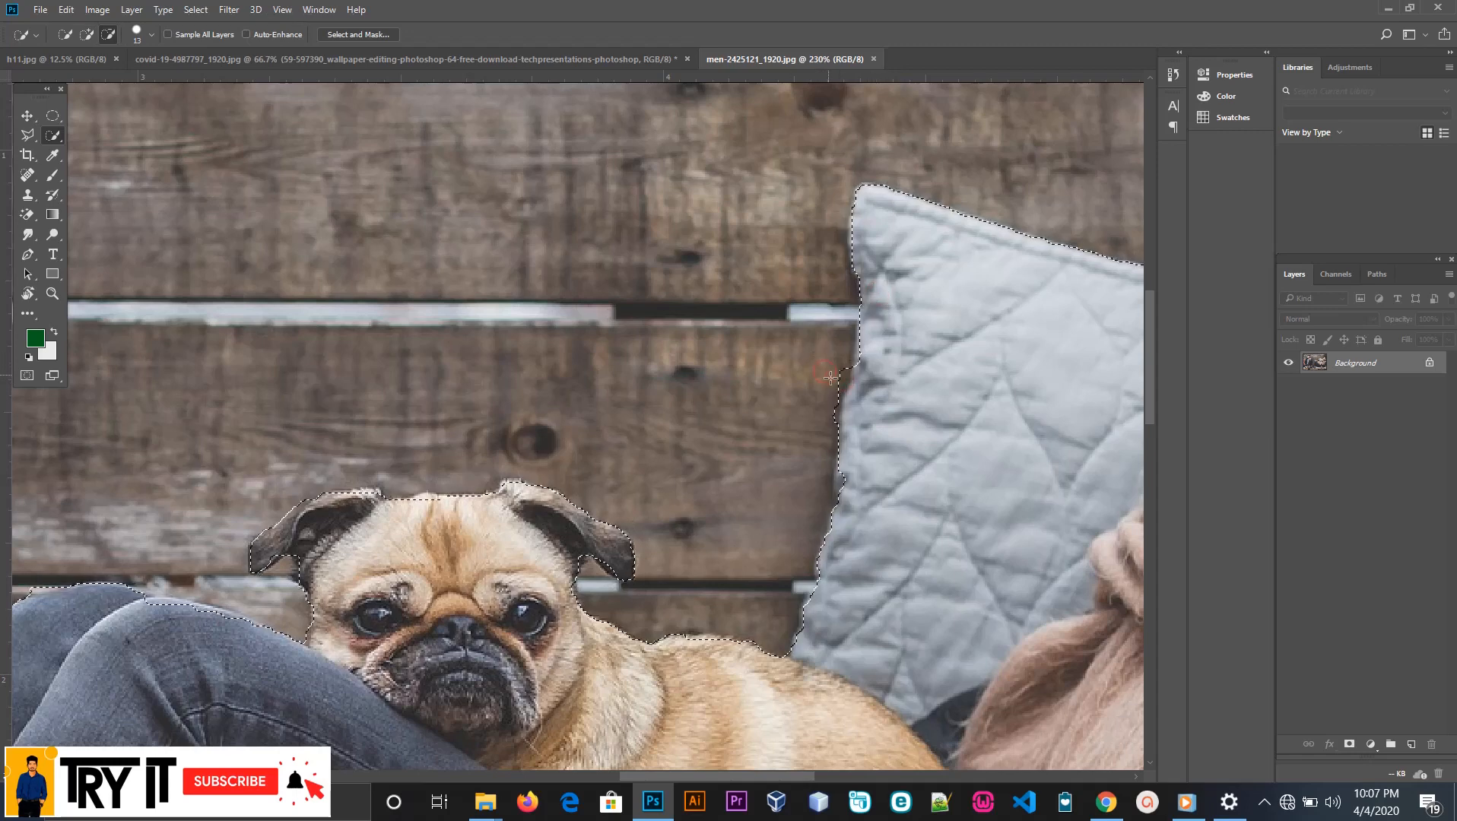
pyautogui.moveTo(829, 374); pyautogui.dragTo(829, 409)
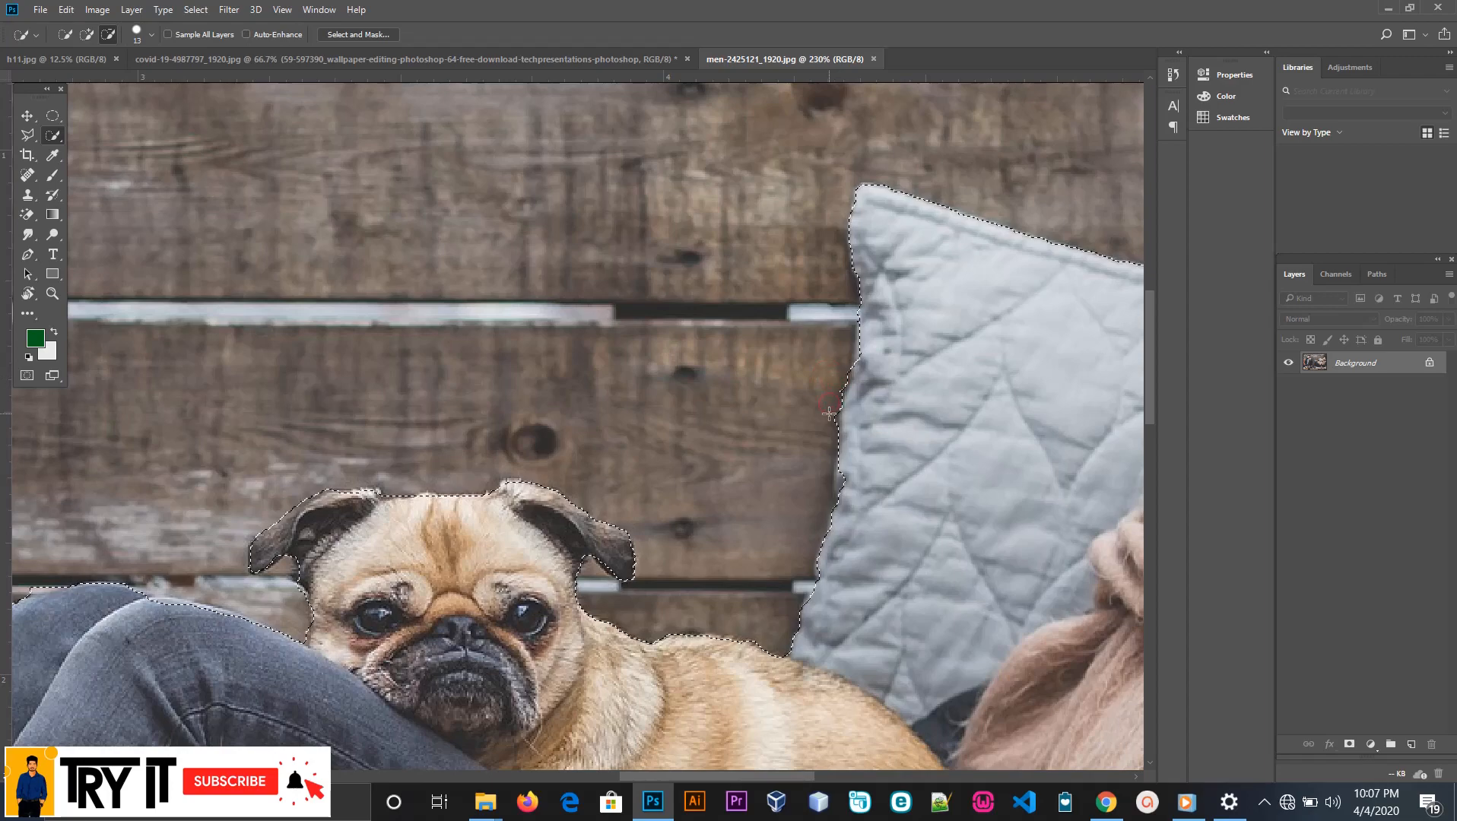
pyautogui.scroll(-8, 810, 734)
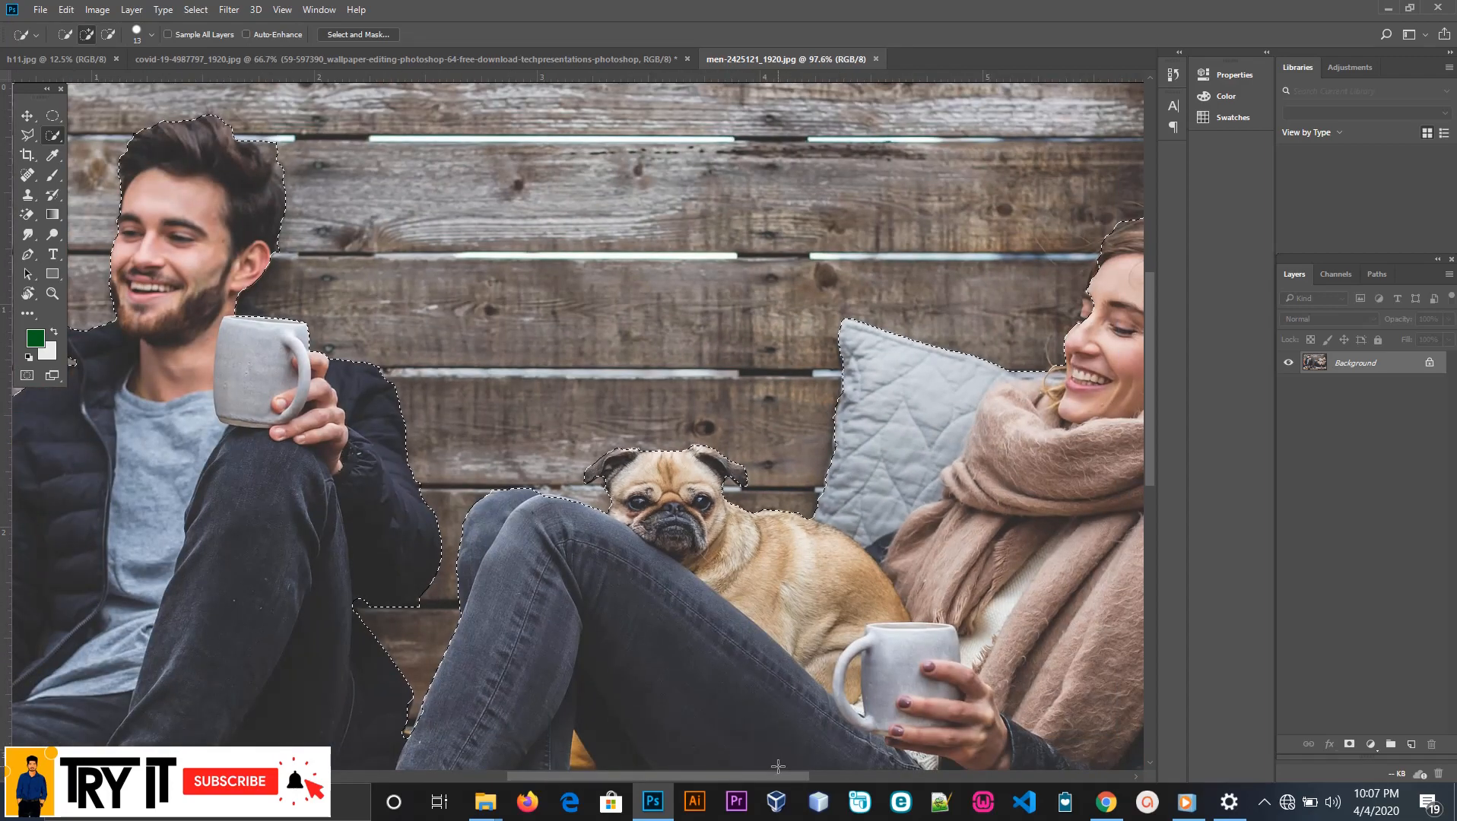
# Add the woman's missing eyelid, brow and nose edge to the selection and trim the wall beside her eyelashes
pyautogui.moveTo(779, 777); pyautogui.dragTo(858, 778)
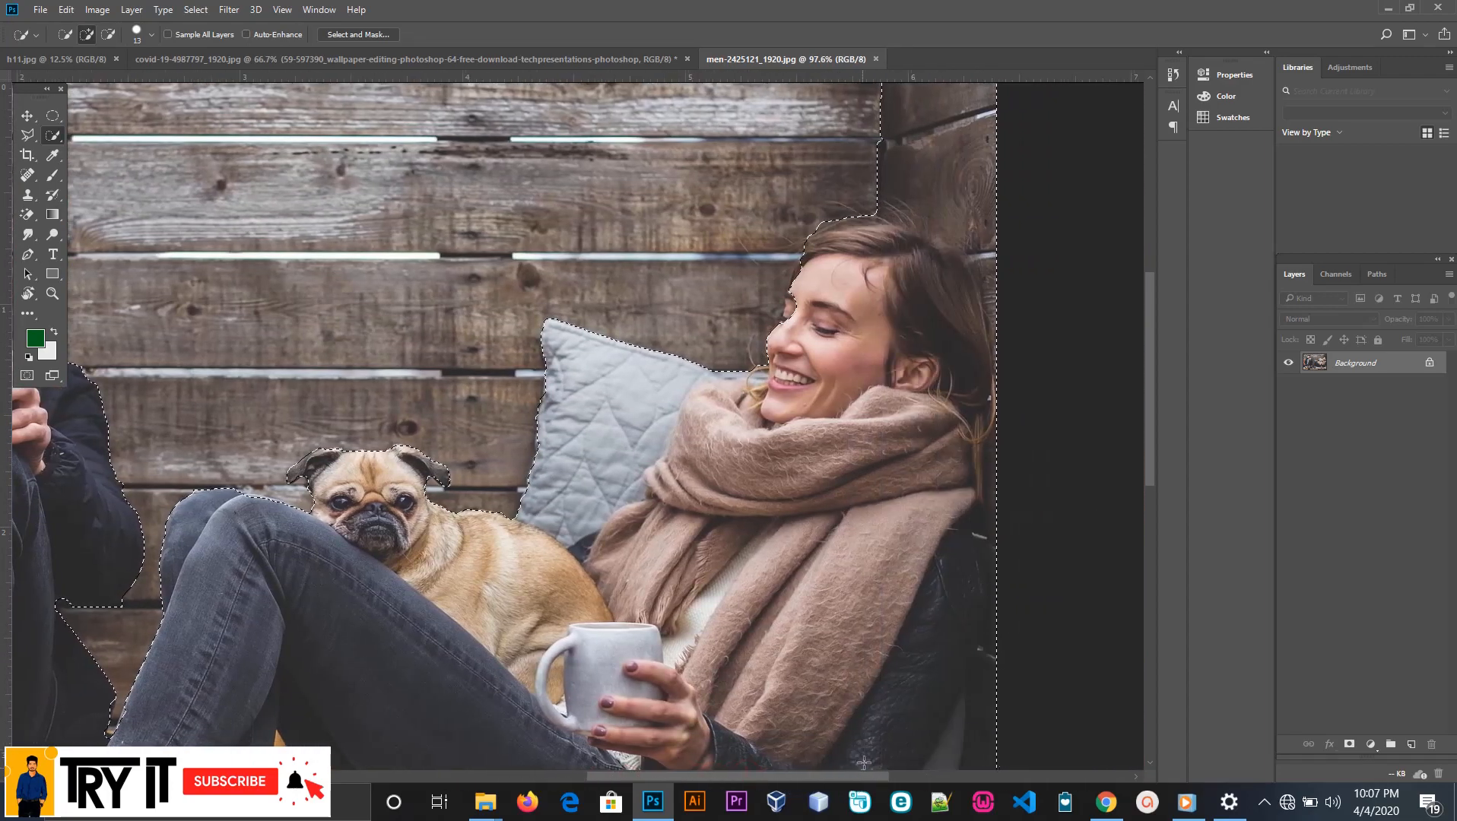
pyautogui.scroll(2, 823, 405)
pyautogui.scroll(7, 824, 404)
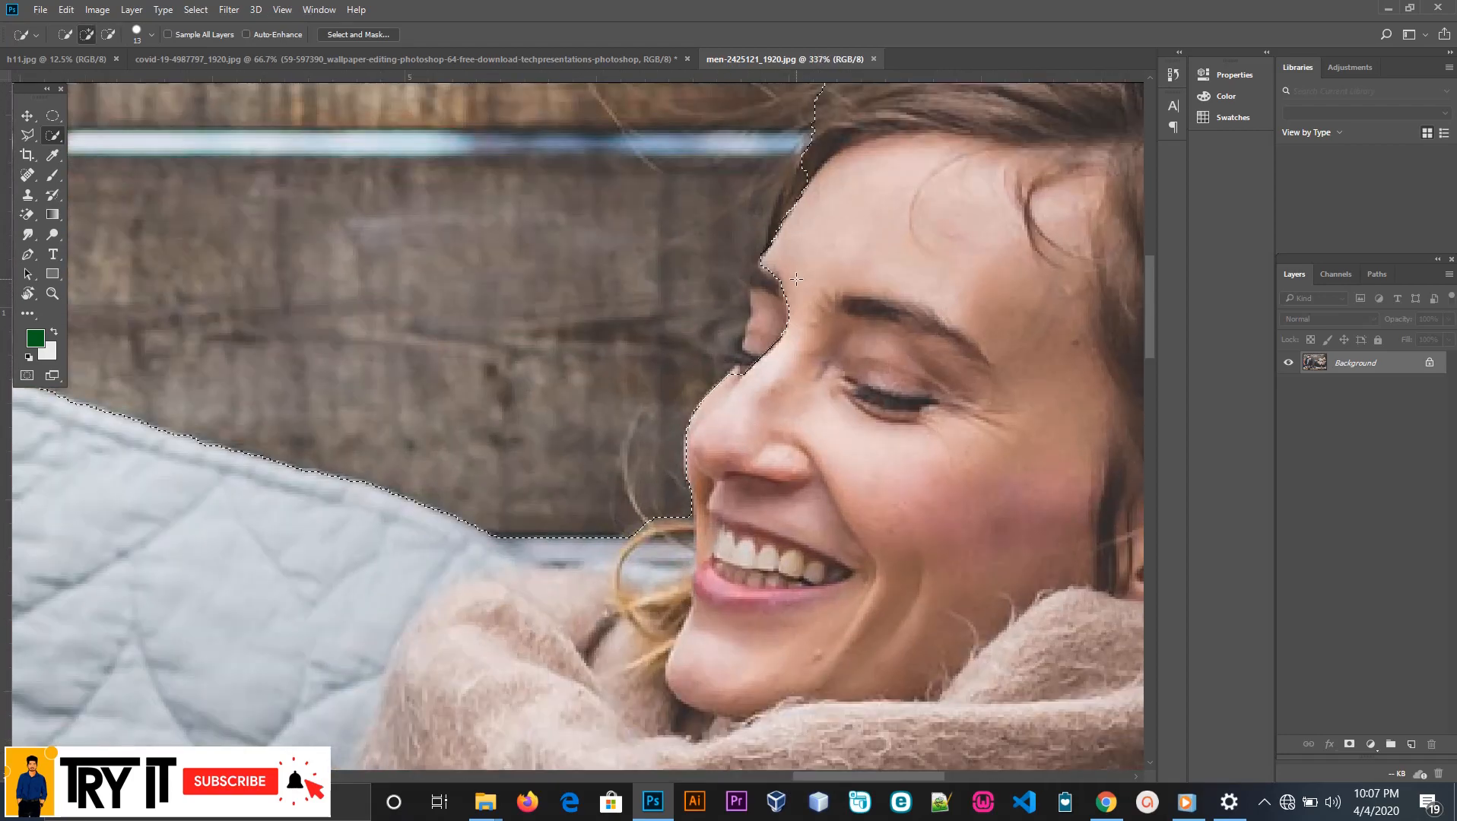
pyautogui.moveTo(721, 430); pyautogui.dragTo(760, 350)
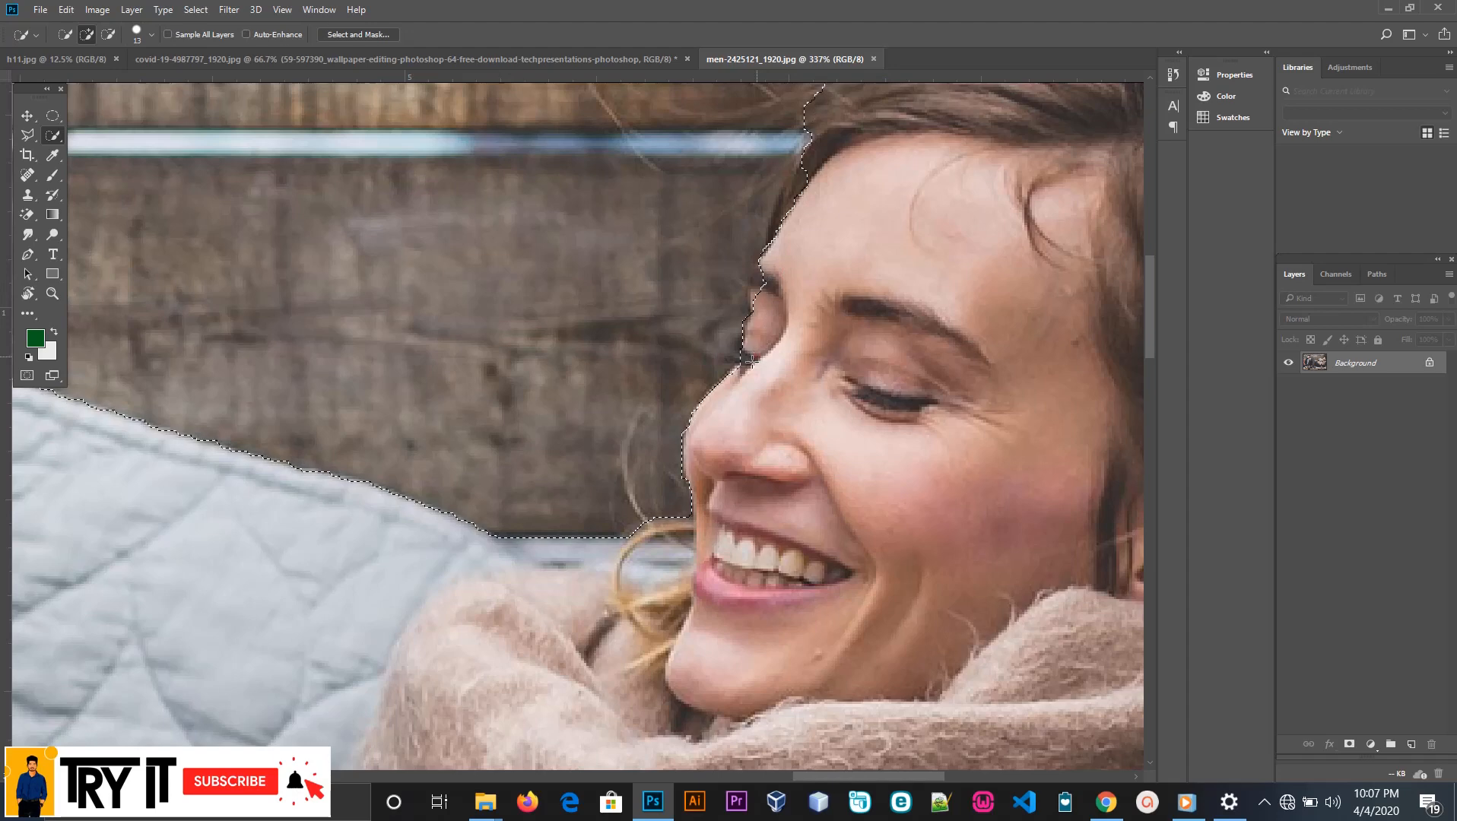
pyautogui.scroll(1, 761, 349)
pyautogui.click(762, 350)
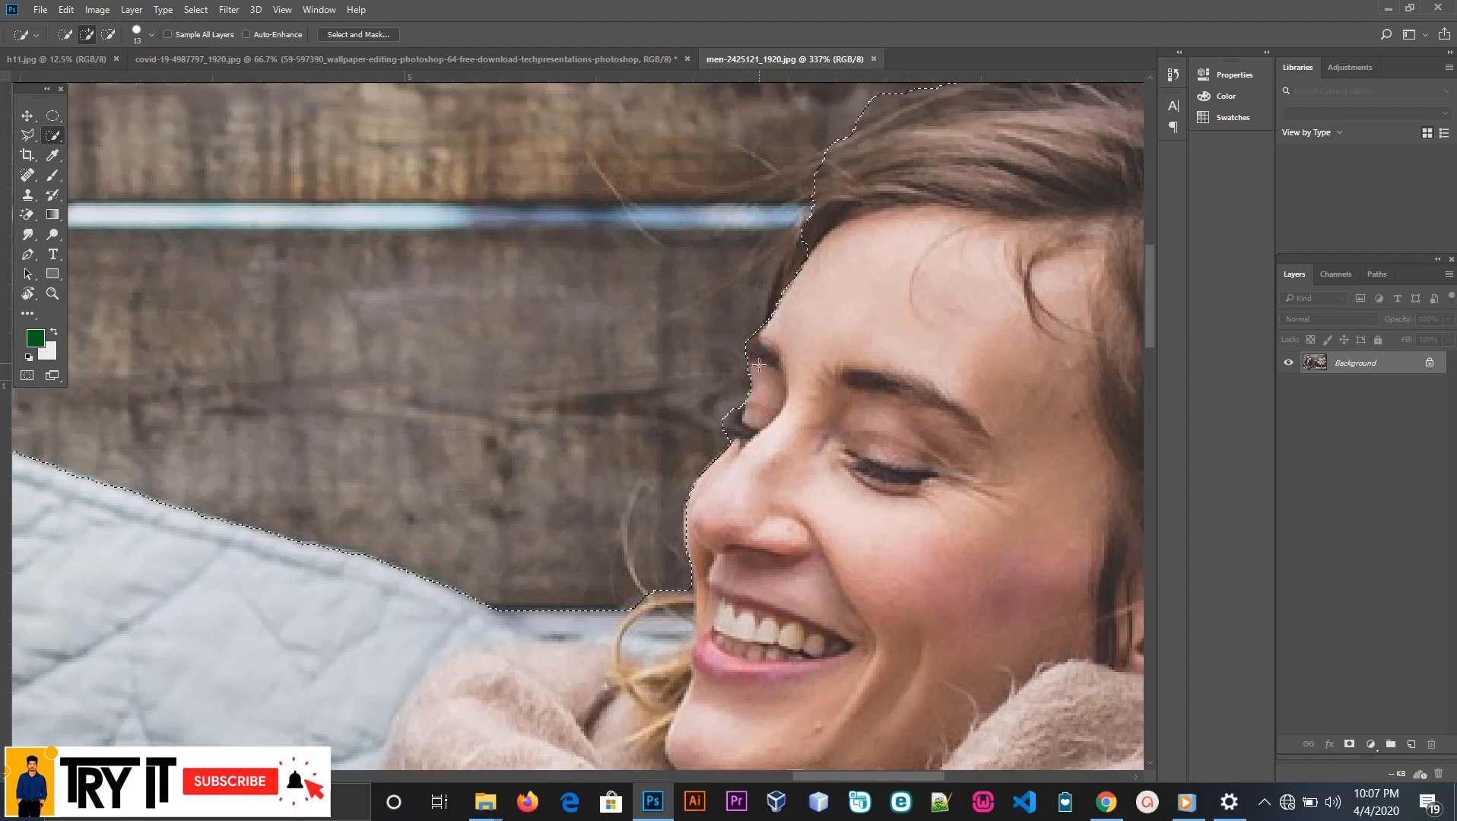
pyautogui.keyDown('alt'); pyautogui.click(731, 404); pyautogui.keyUp('alt')
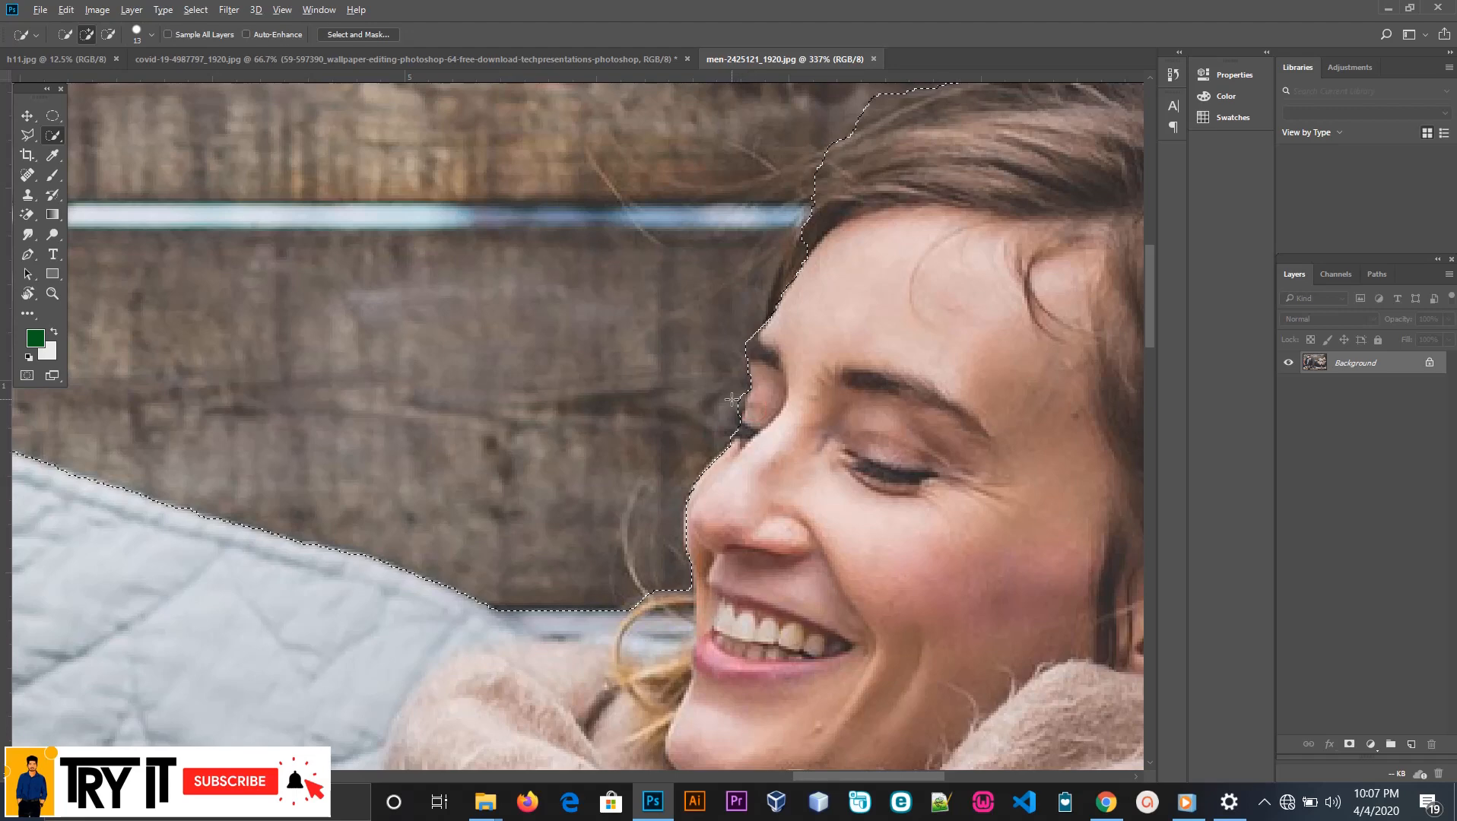
# Trim the surplus wall beside the hair at the woman's forehead out of the selection
pyautogui.scroll(1, 823, 332)
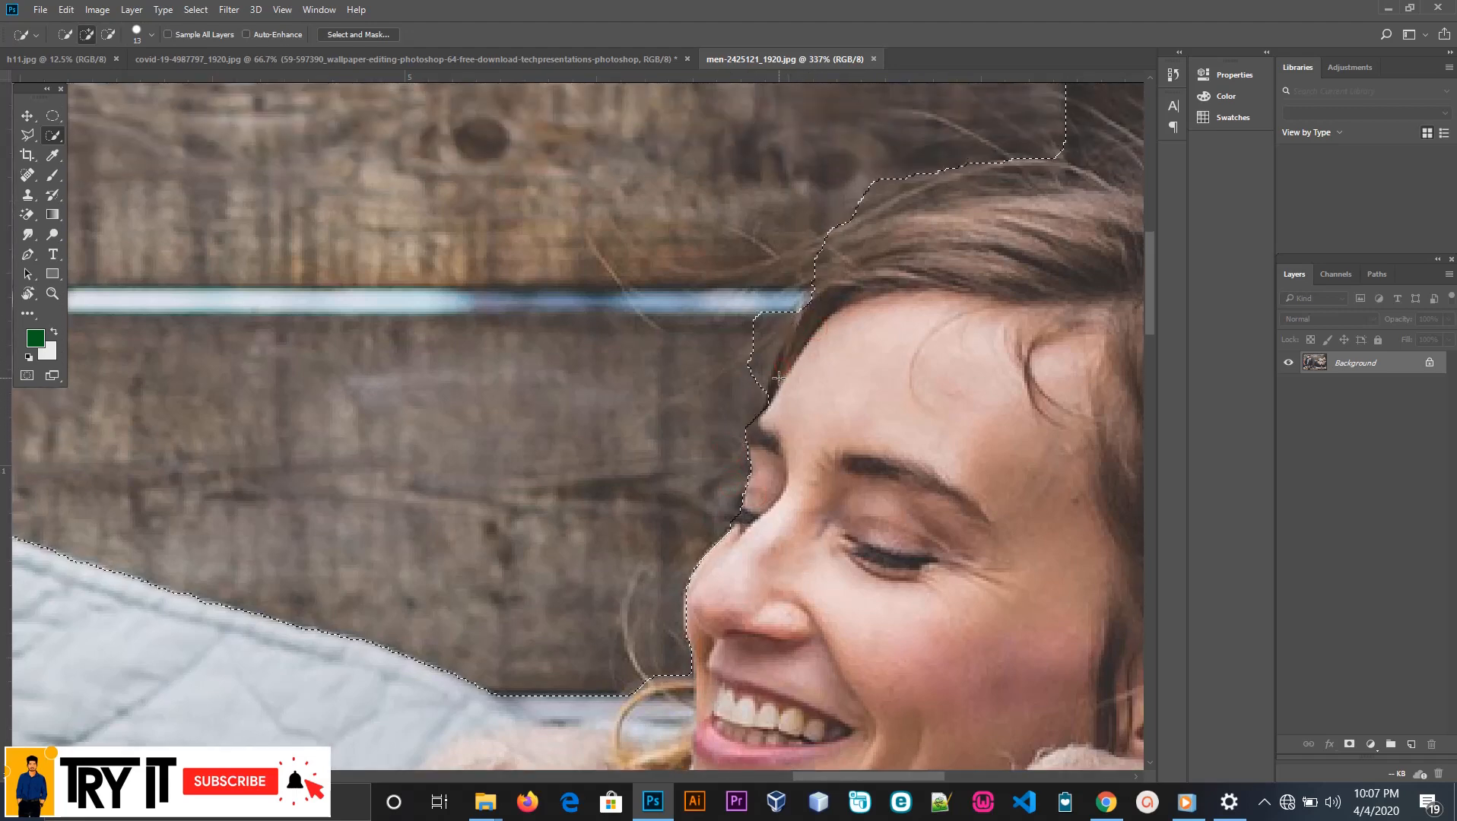
pyautogui.press('alt')
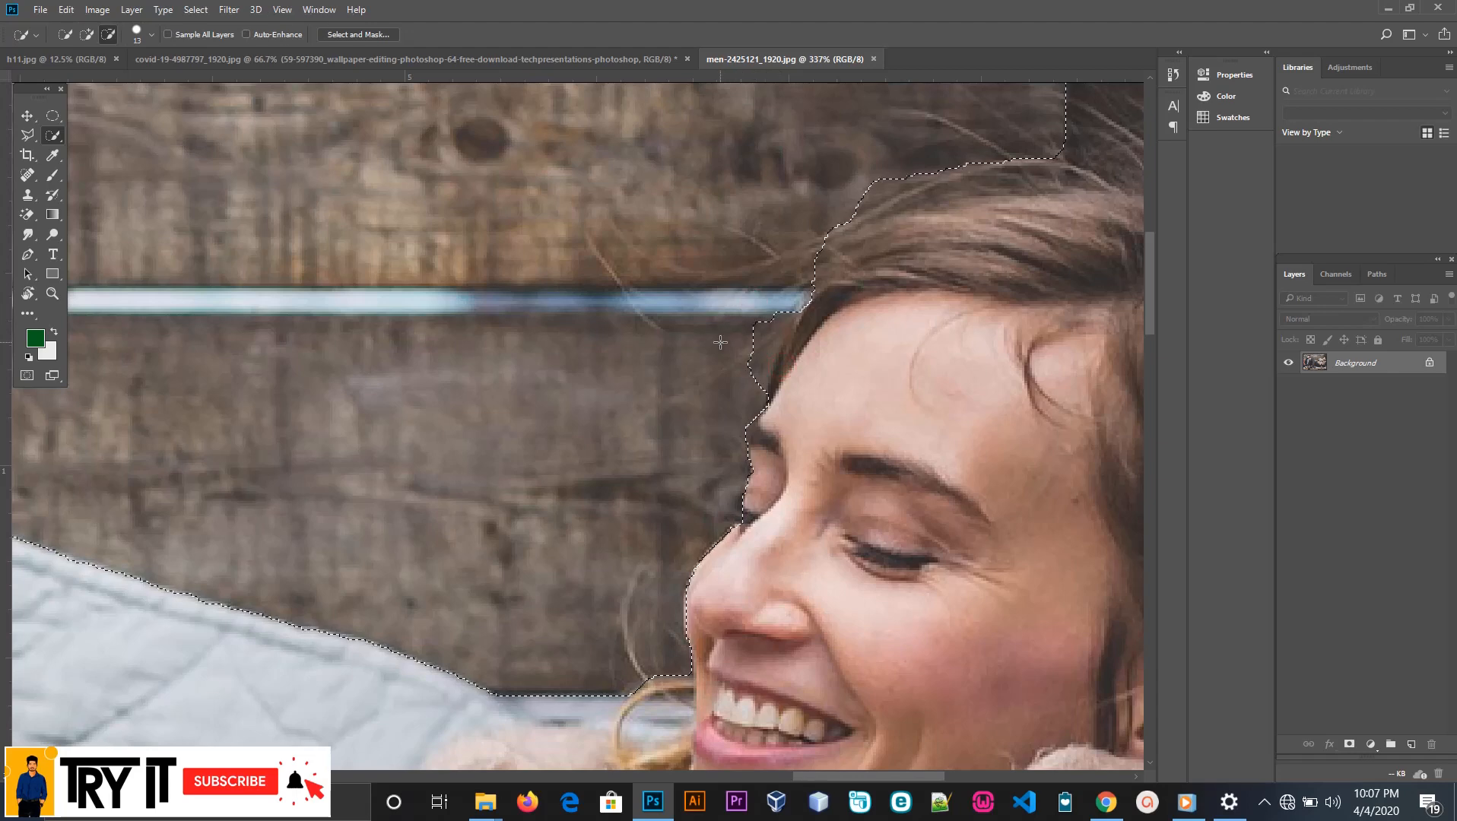
pyautogui.moveTo(724, 353); pyautogui.dragTo(718, 354)
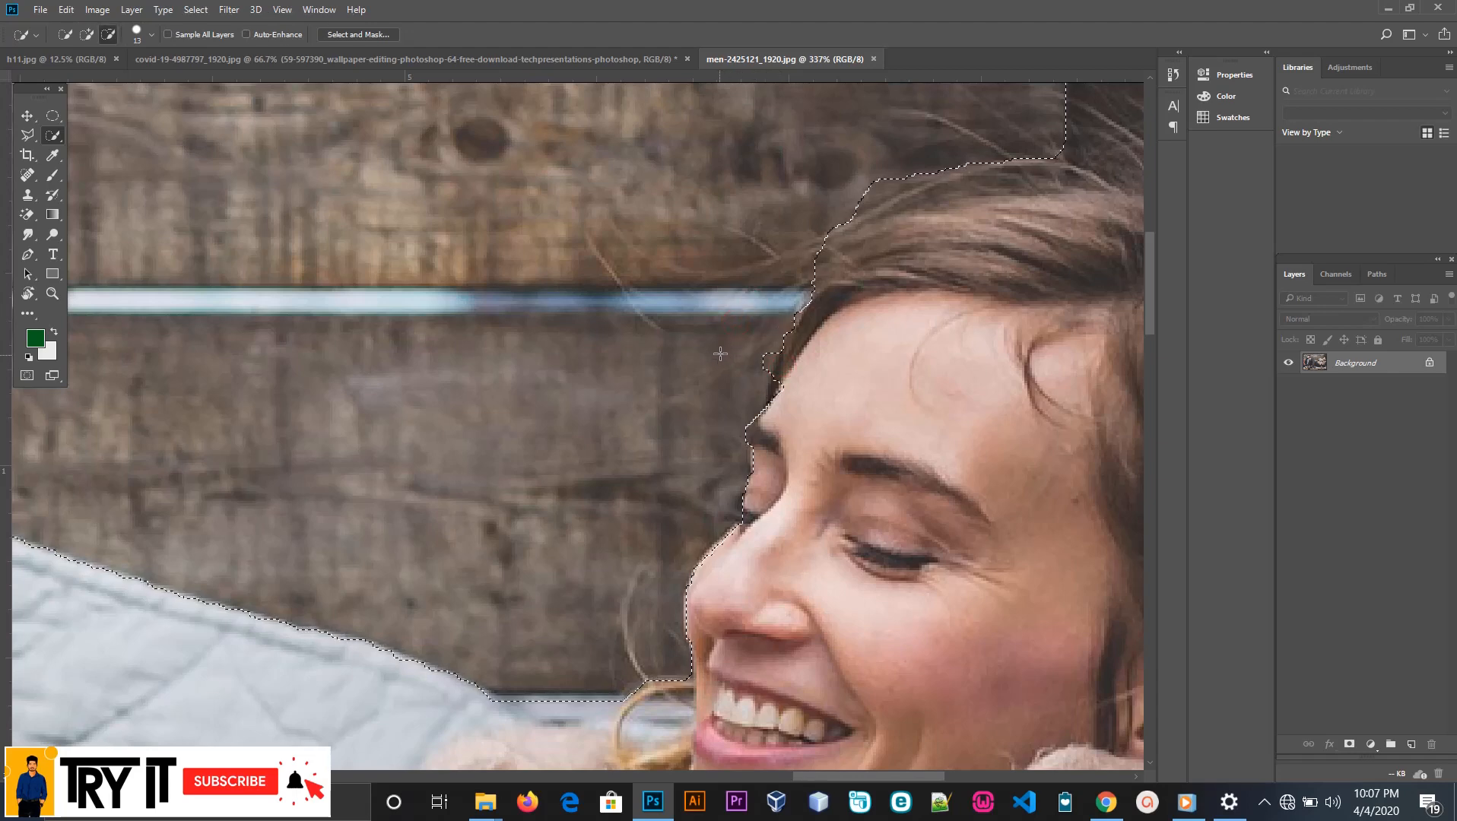
pyautogui.press('alt')
pyautogui.press('alt')
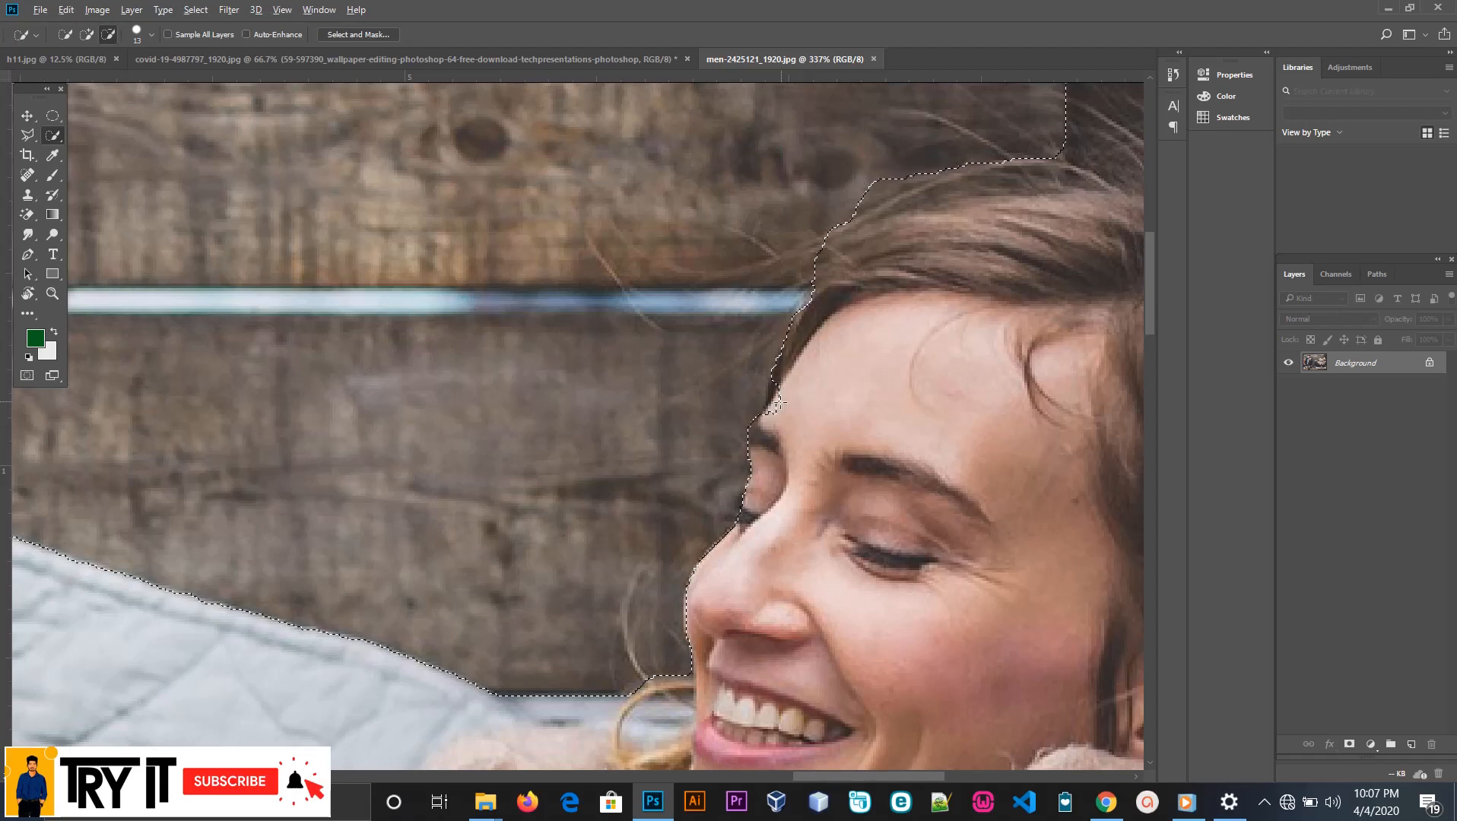
# Subtract the wall above the woman's head, up to the photo's upper edge, from the selection
pyautogui.scroll(2, 783, 394)
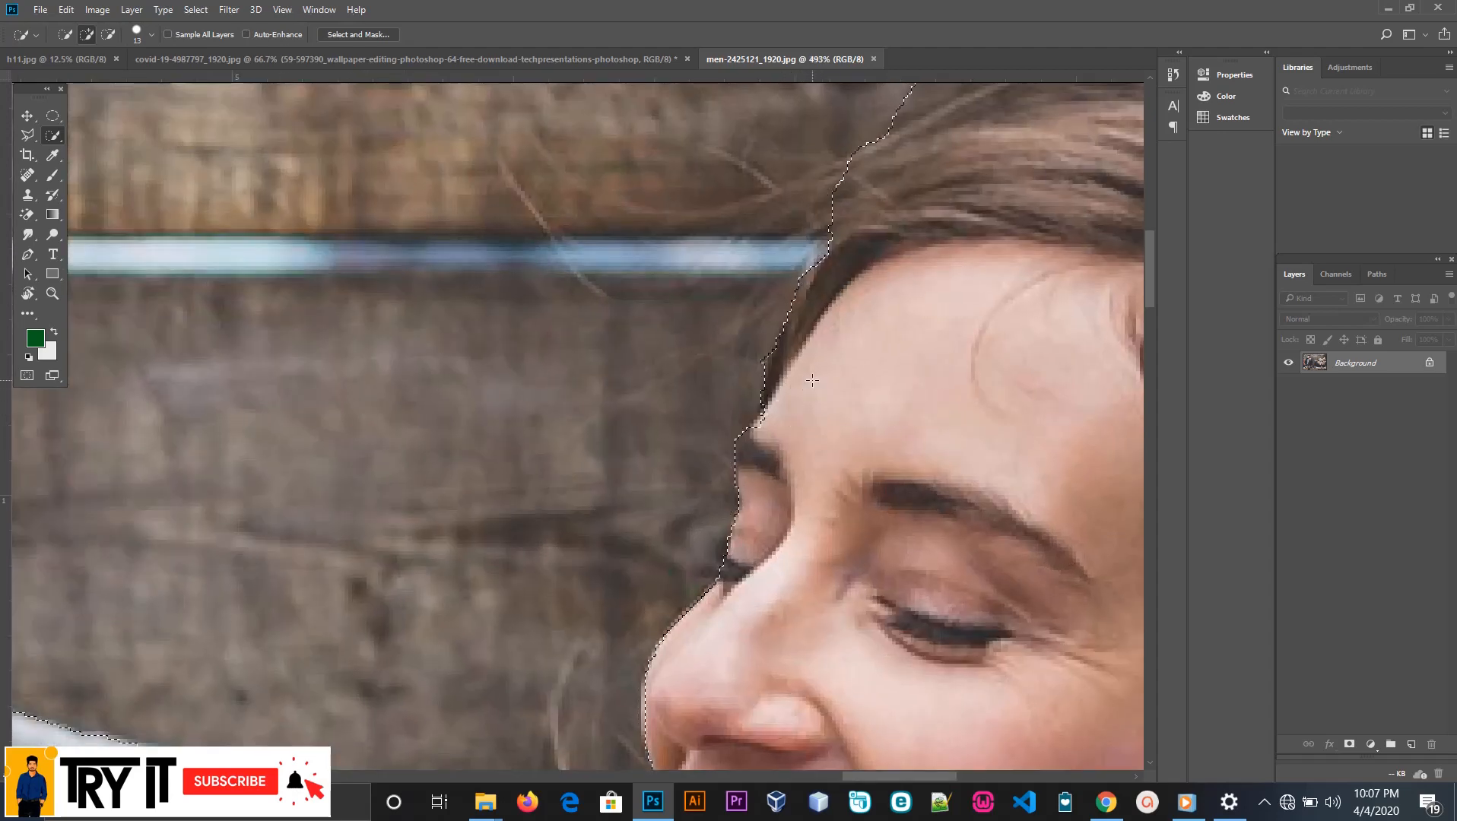
pyautogui.scroll(-4, 812, 380)
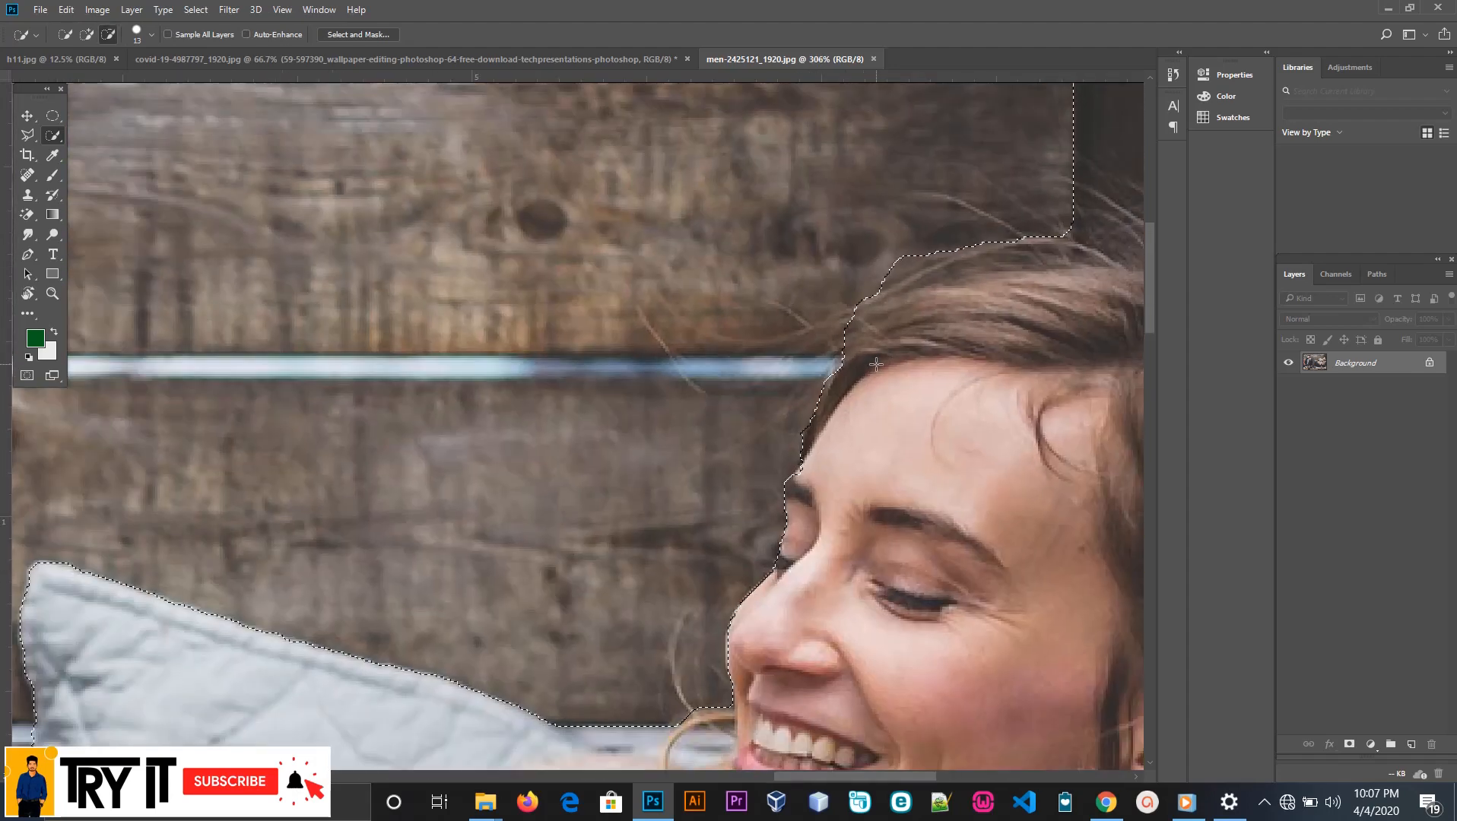
pyautogui.scroll(1, 965, 245)
pyautogui.moveTo(985, 306)
pyautogui.mouseDown()
pyautogui.moveTo(820, 327)
pyautogui.moveTo(927, 316)
pyautogui.moveTo(1117, 228)
pyautogui.moveTo(942, 251)
pyautogui.moveTo(794, 210)
pyautogui.mouseUp()
pyautogui.scroll(-3, 879, 272)
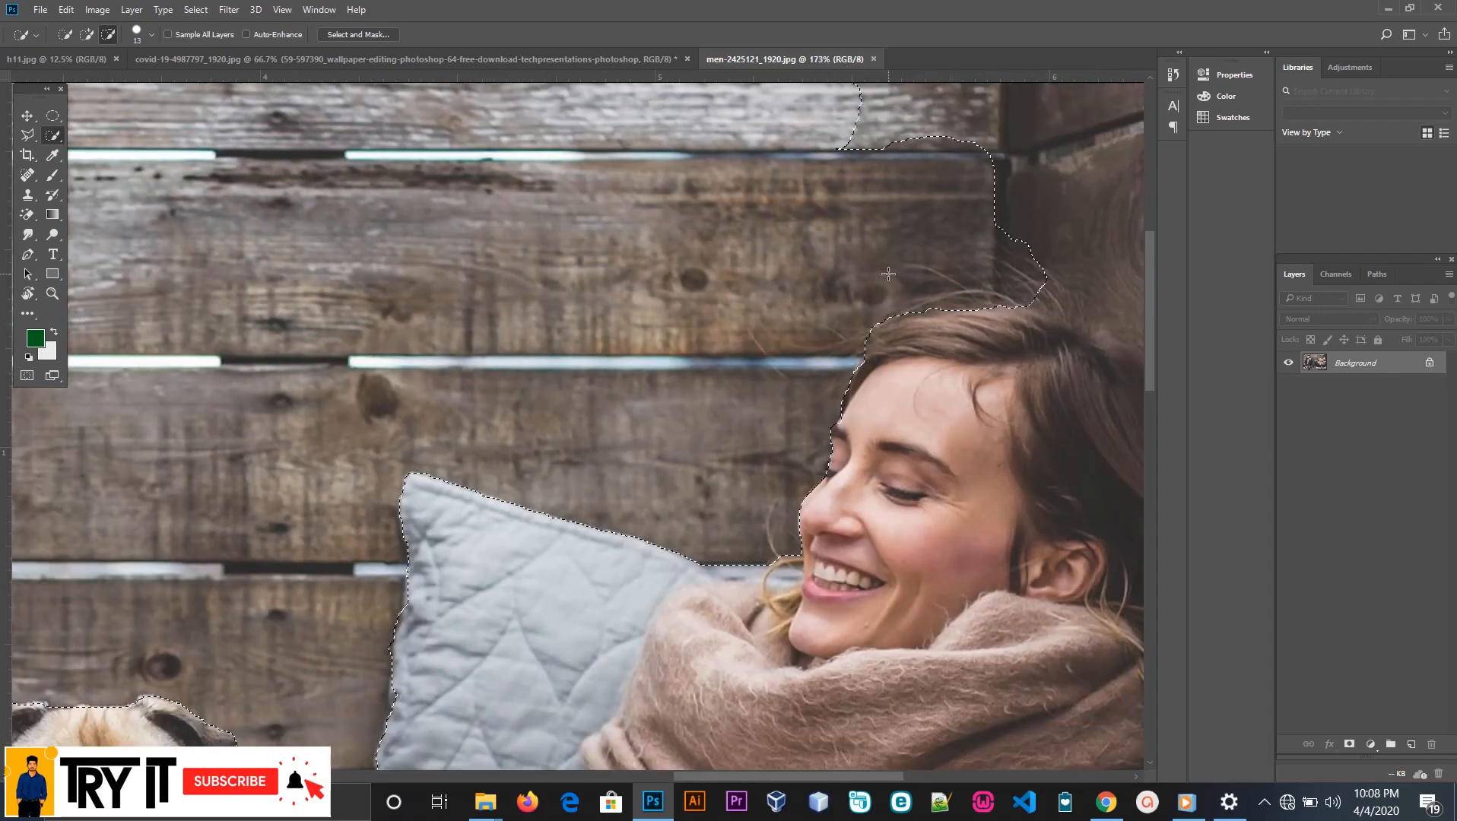
pyautogui.scroll(2, 850, 262)
pyautogui.hotkey('ctrl', 'z')
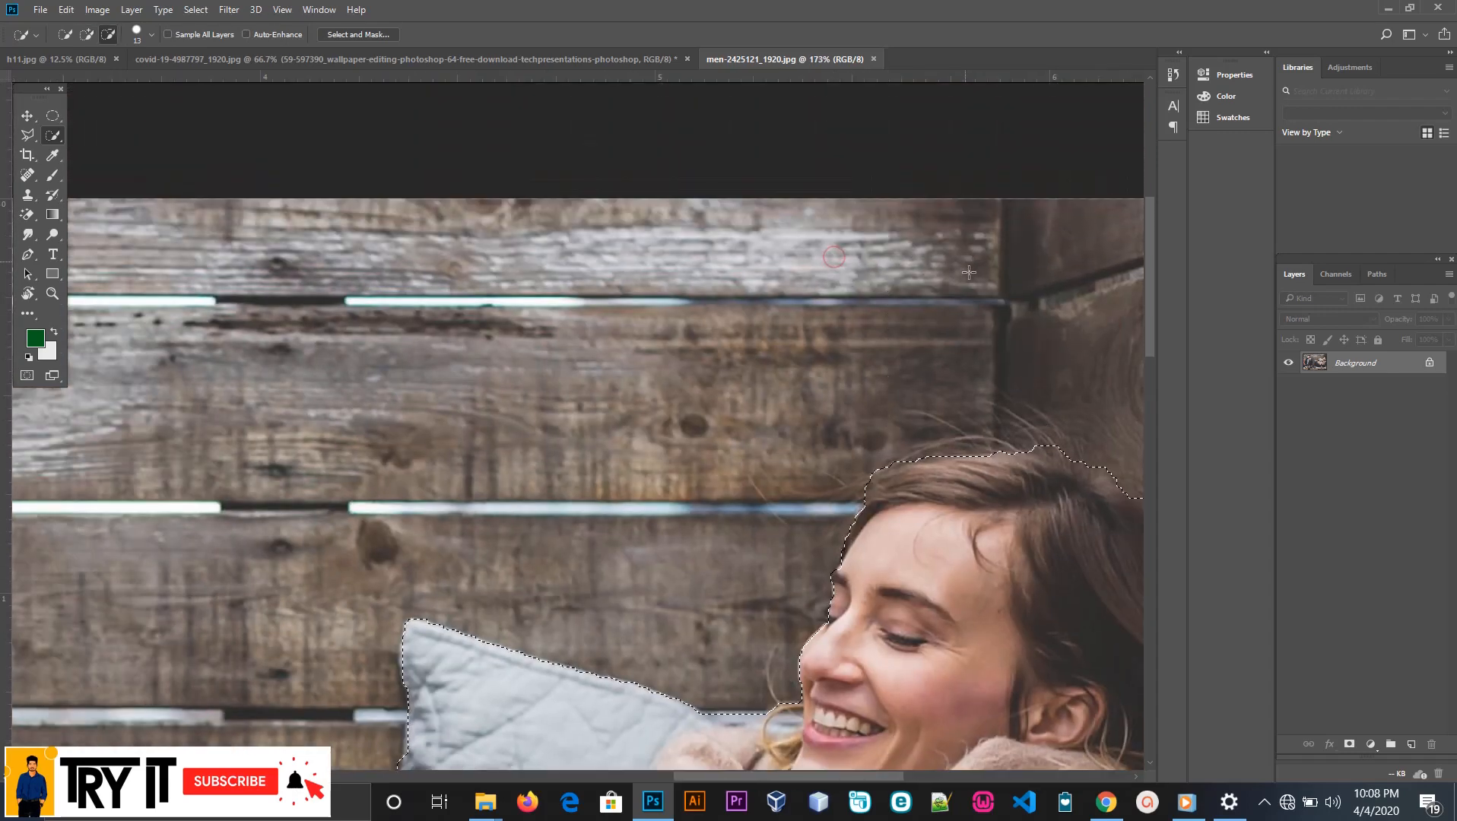
# Subtract the wall beside the crown and back of the woman's hair, making the selection follow her hairline toward the photo's edge
pyautogui.click(109, 35)
pyautogui.scroll(-3, 1076, 467)
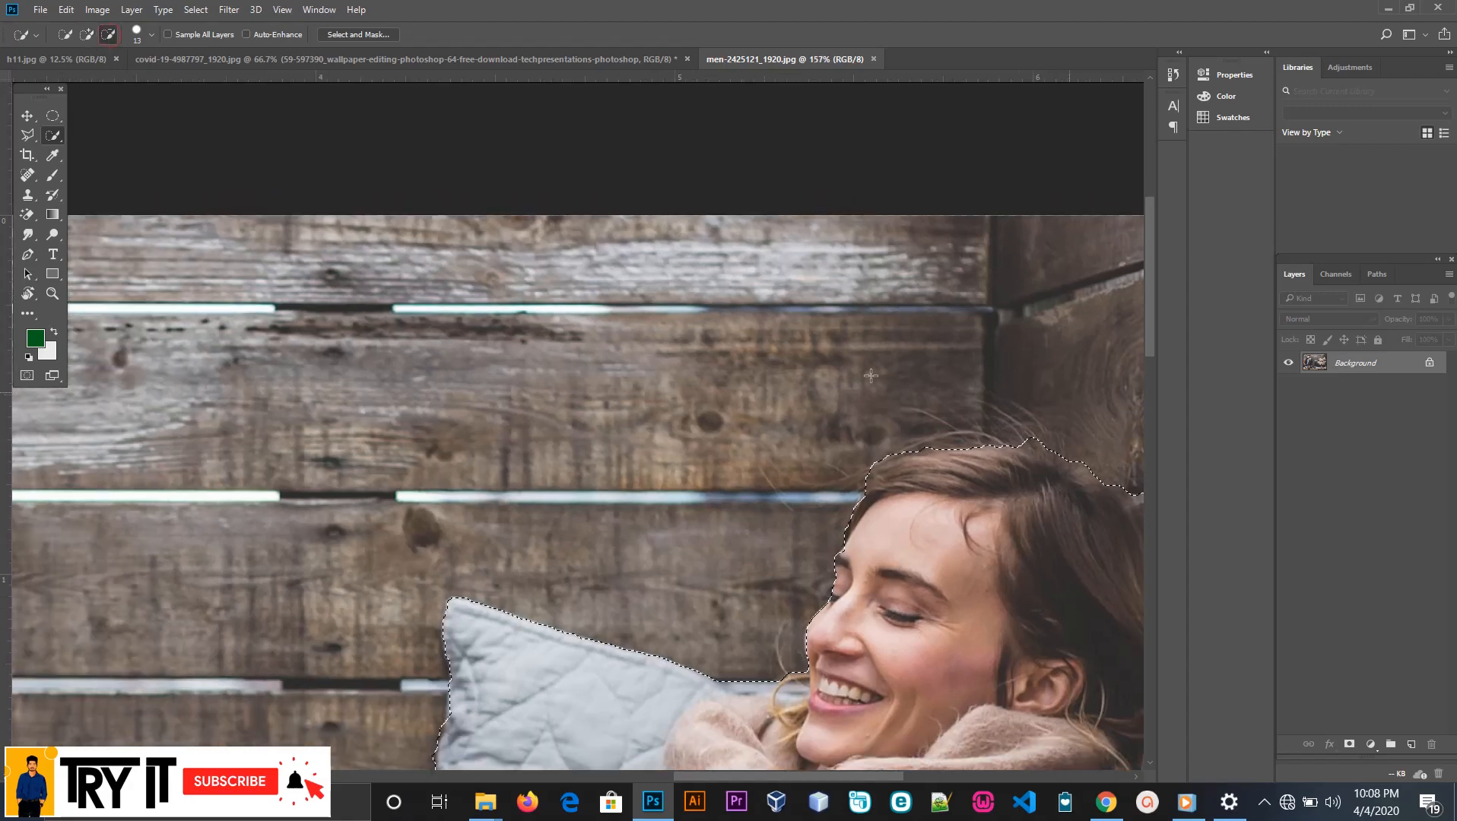
pyautogui.scroll(3, 1076, 467)
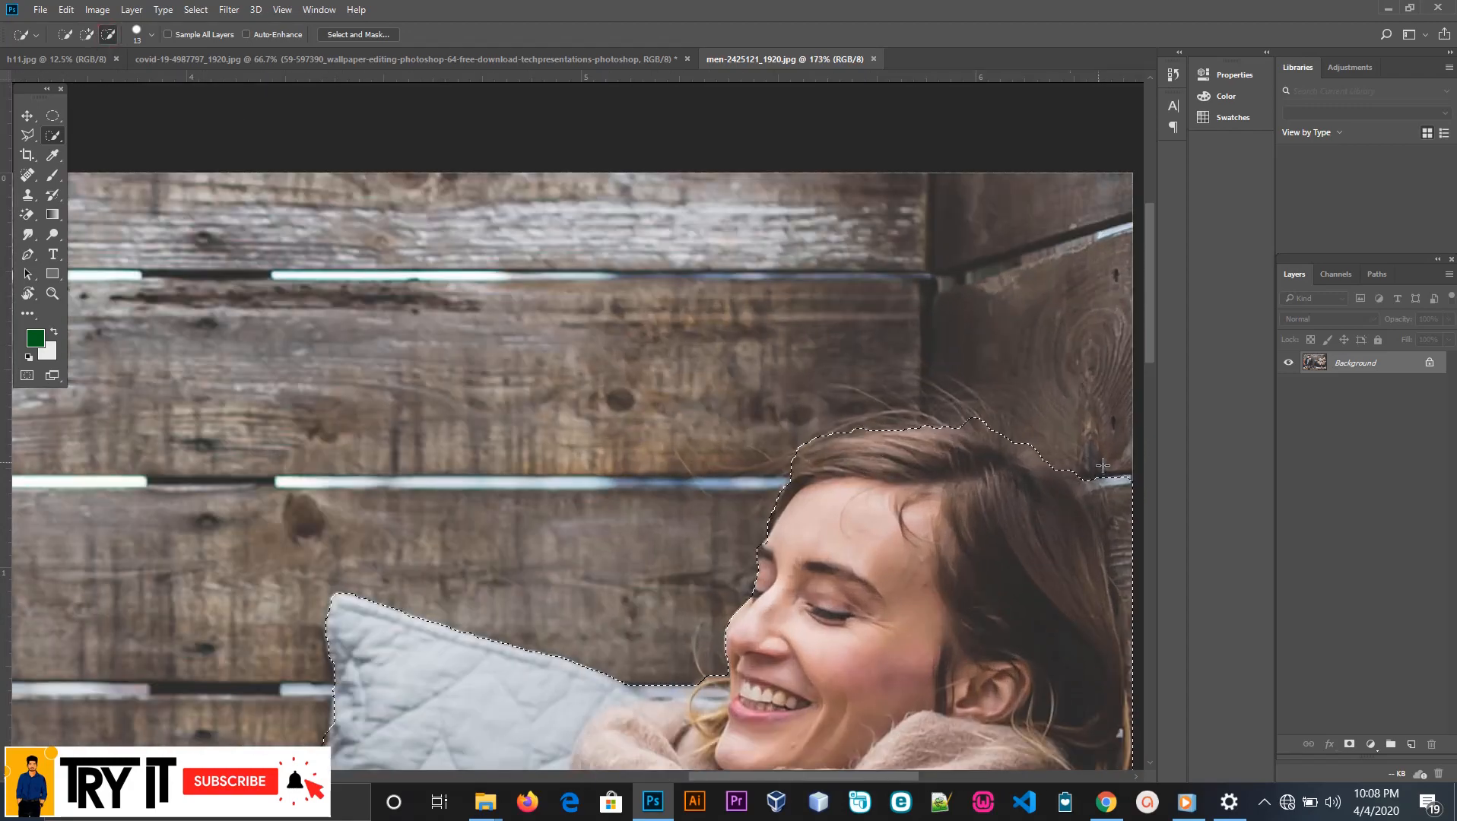
pyautogui.scroll(-1, 1069, 454)
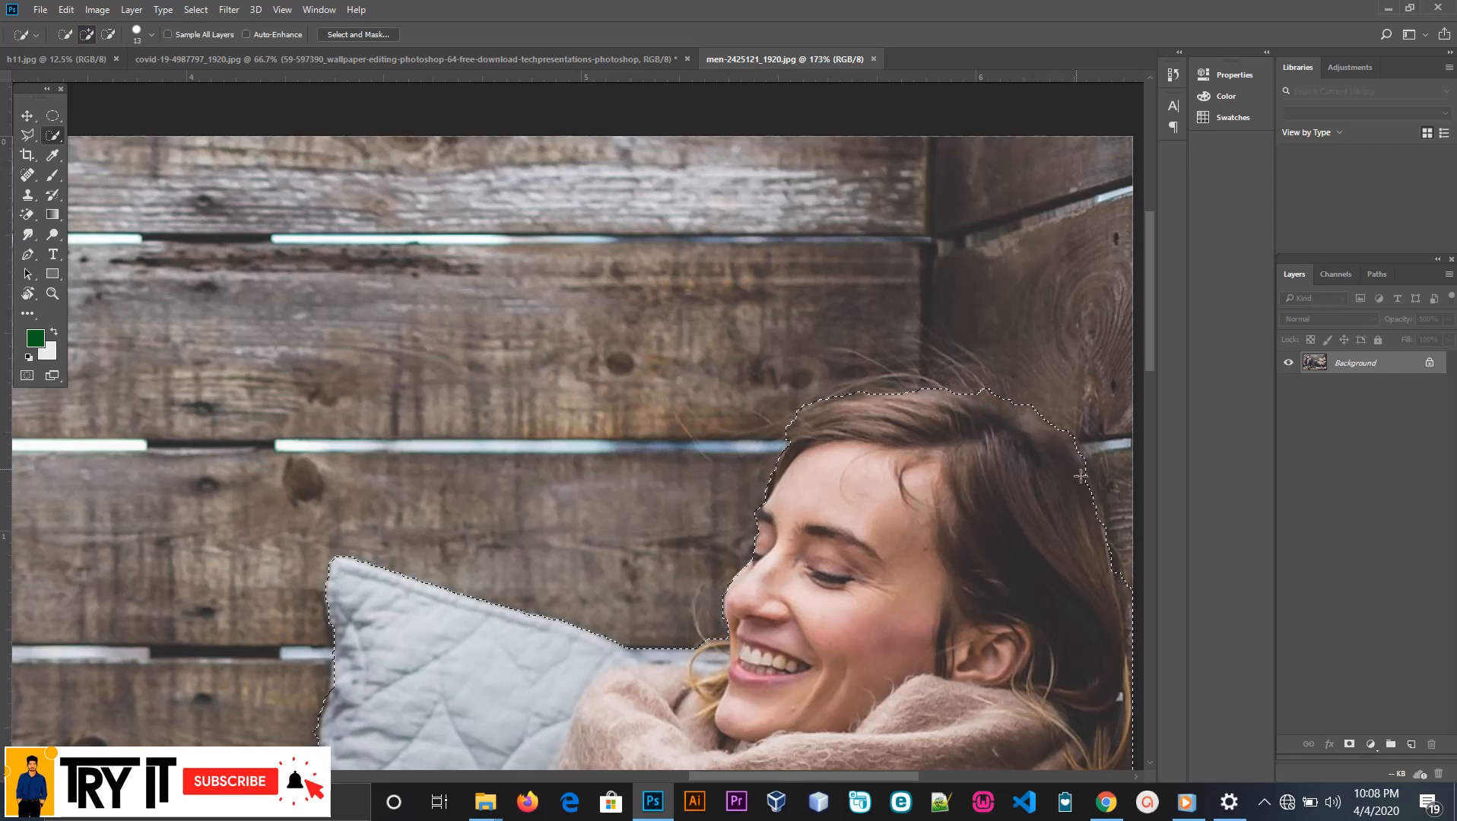
pyautogui.scroll(-3, 1087, 480)
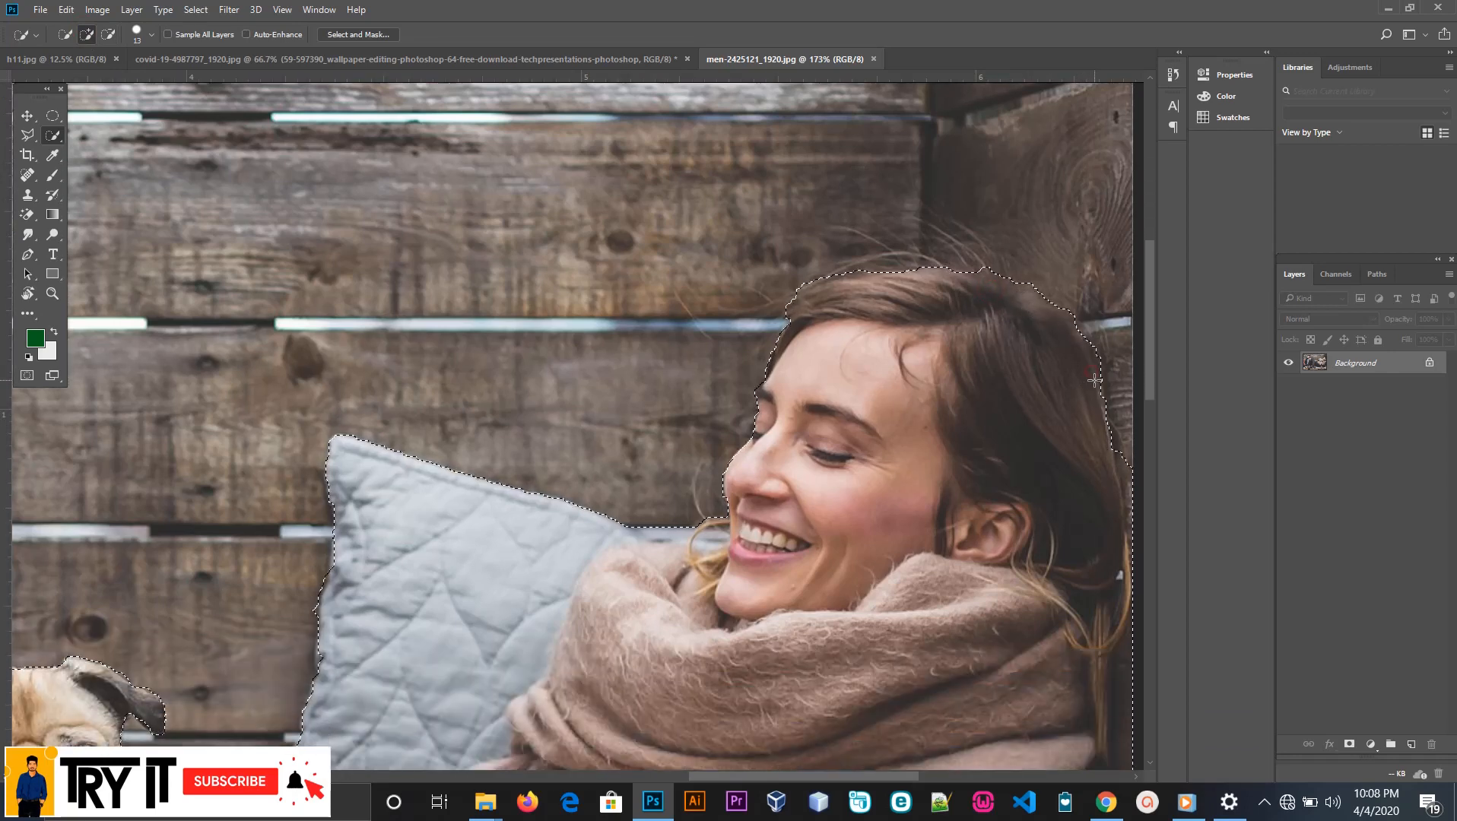
pyautogui.scroll(-1, 1100, 407)
pyautogui.scroll(-1, 1100, 406)
pyautogui.scroll(-4, 987, 361)
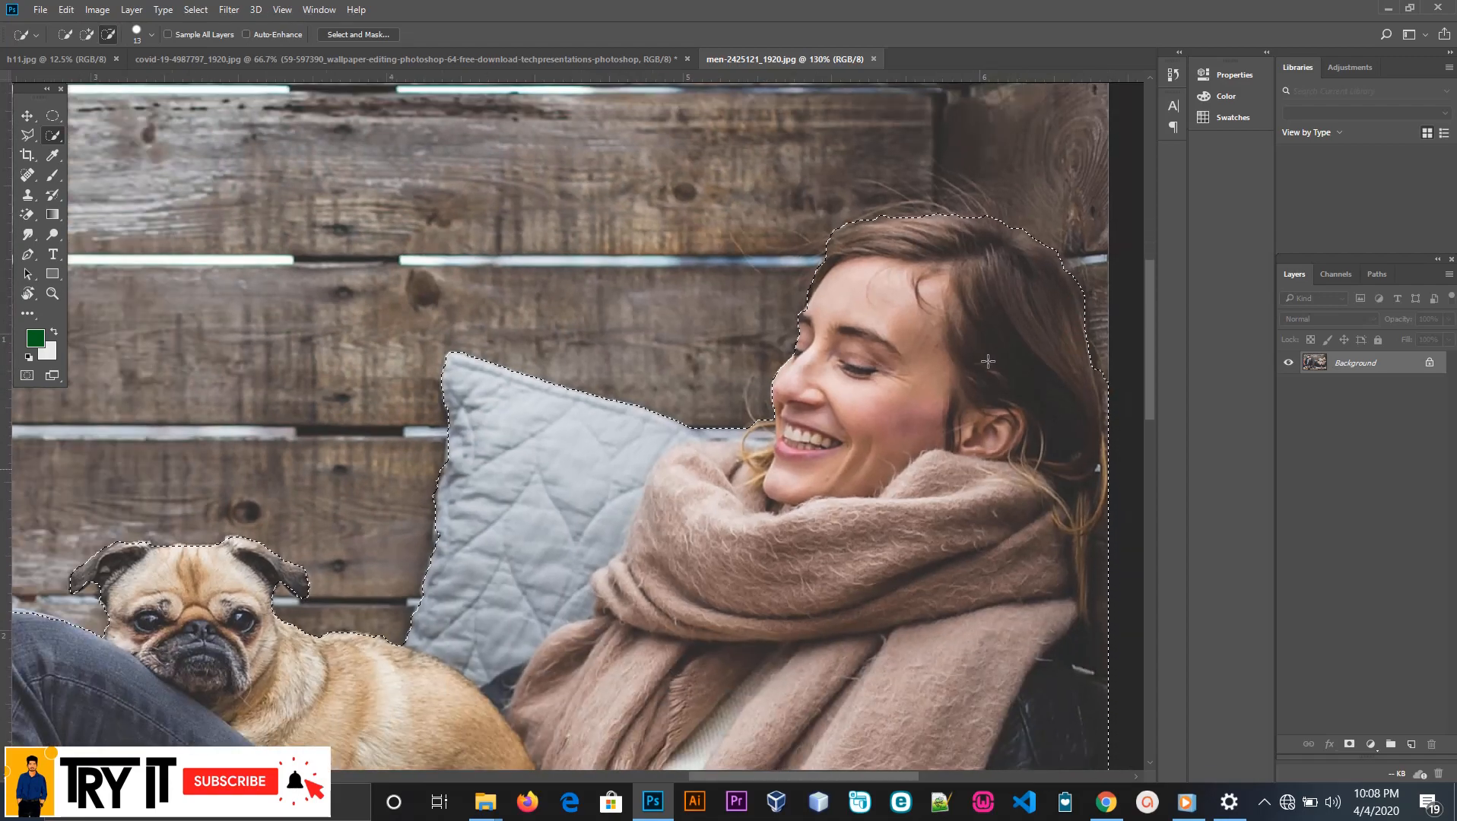
pyautogui.scroll(-1, 987, 361)
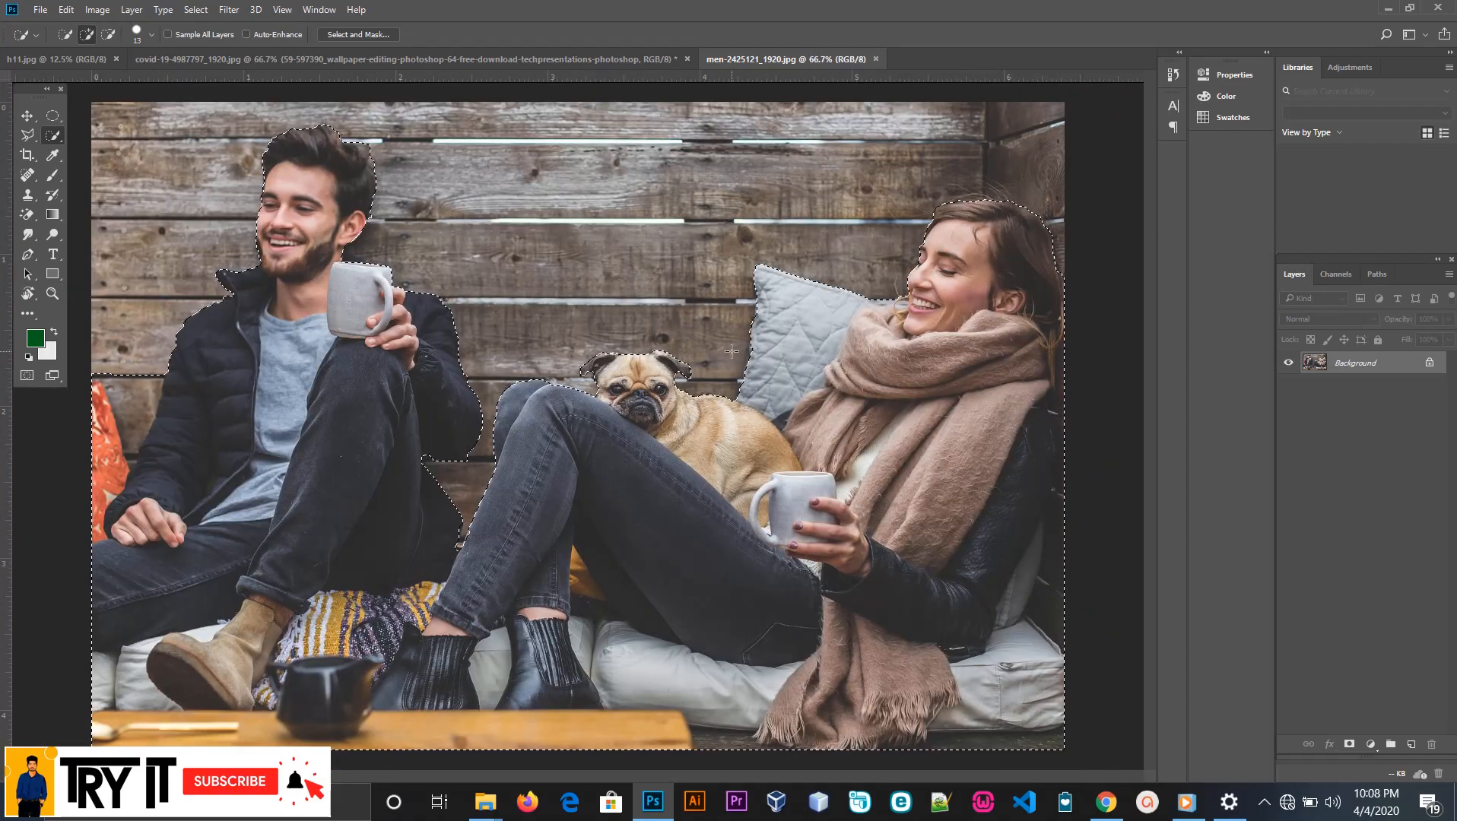
# Subtract the wall between the orange cushion and the man's jacket sleeve from the selection
pyautogui.press('alt')
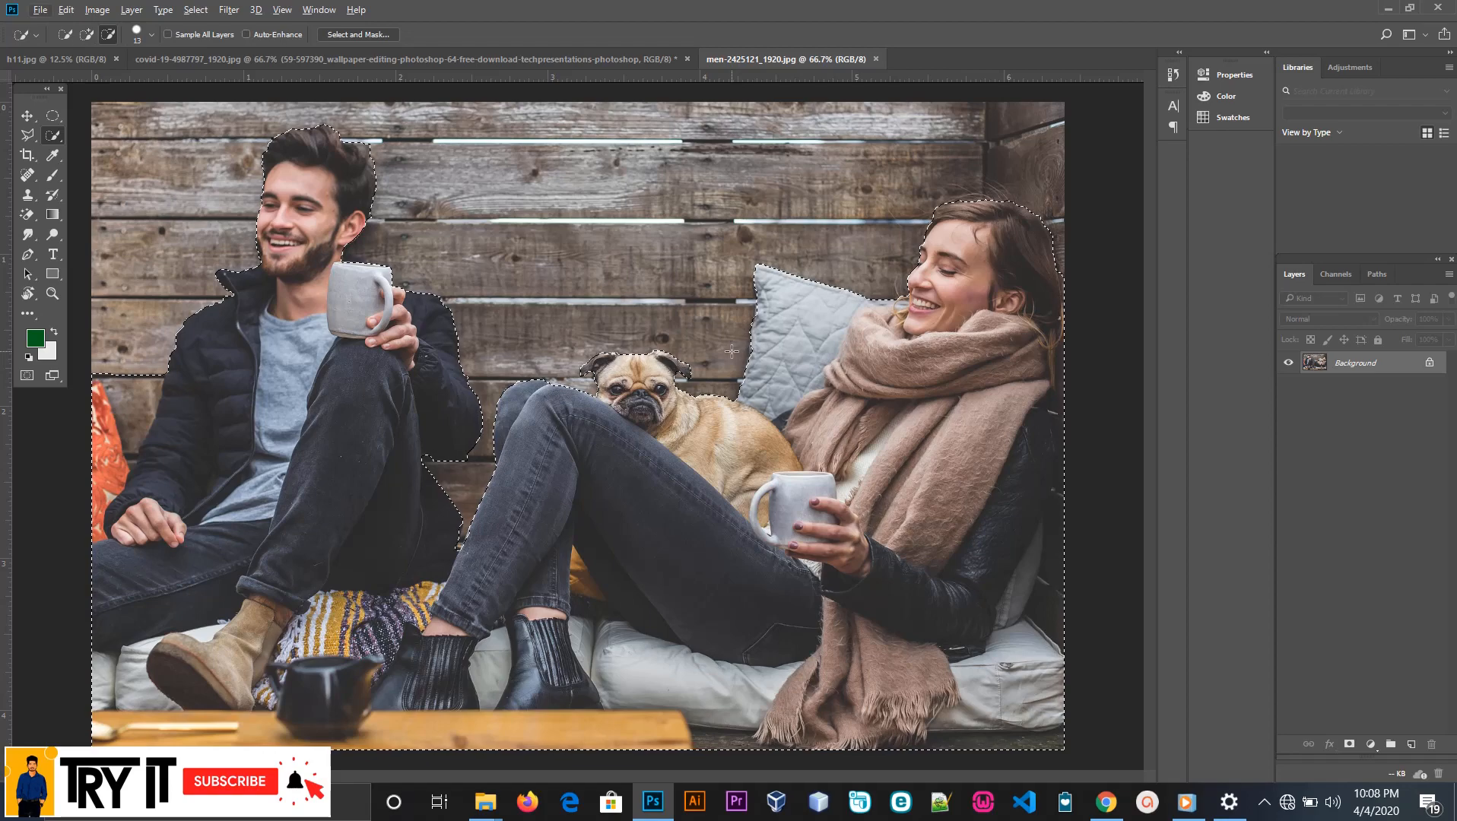
pyautogui.scroll(3, 143, 367)
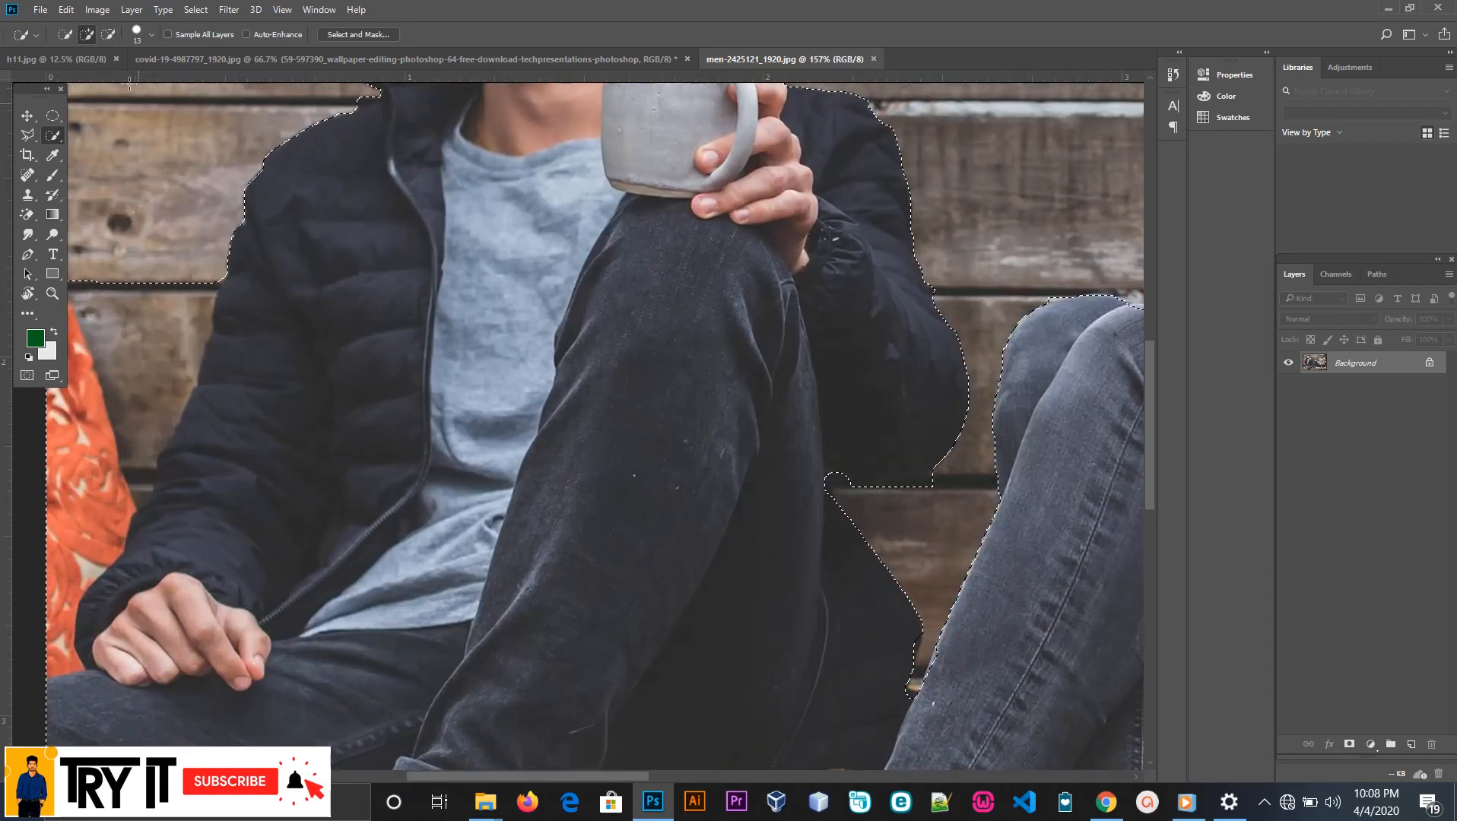
pyautogui.click(109, 34)
pyautogui.moveTo(631, 777); pyautogui.dragTo(603, 777)
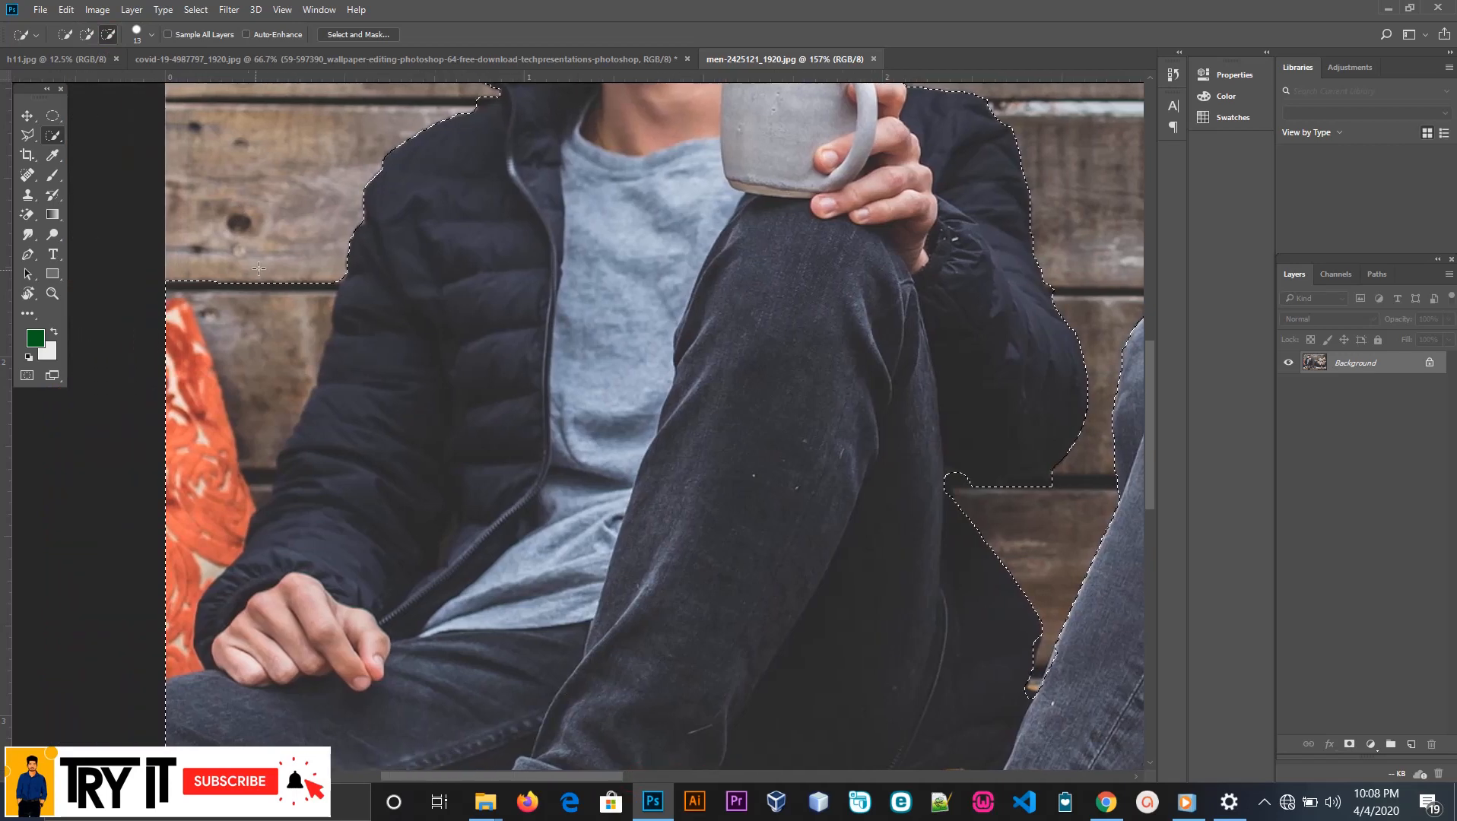
pyautogui.moveTo(241, 280)
pyautogui.mouseDown()
pyautogui.moveTo(251, 323)
pyautogui.moveTo(309, 286)
pyautogui.moveTo(278, 353)
pyautogui.moveTo(261, 489)
pyautogui.mouseUp()
pyautogui.moveTo(240, 384)
pyautogui.mouseDown()
pyautogui.moveTo(224, 355)
pyautogui.moveTo(233, 407)
pyautogui.mouseUp()
pyautogui.scroll(-1, 253, 352)
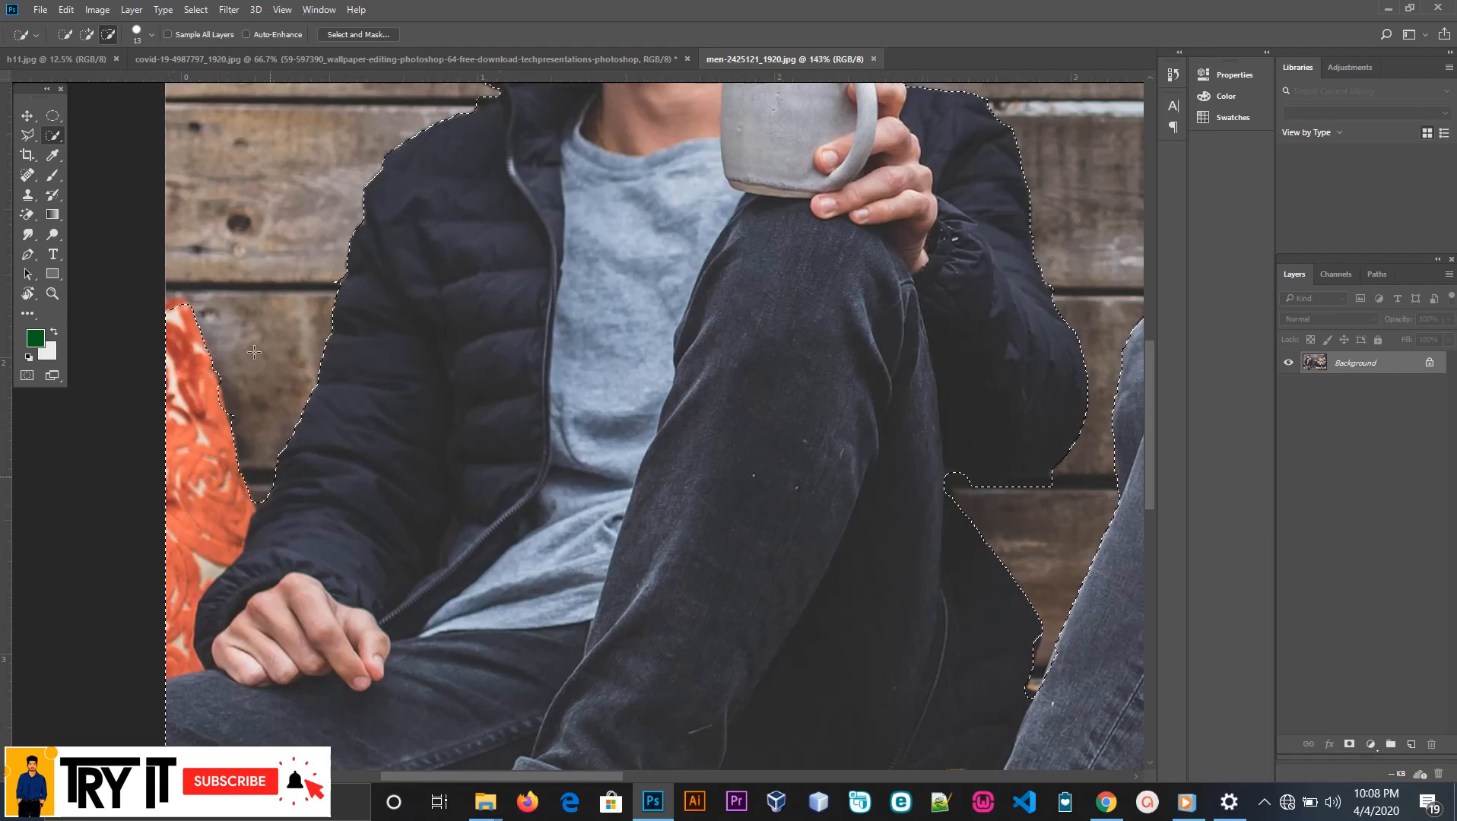
# Add a layer mask from the selection to hide the wooden wall behind the couple
pyautogui.scroll(-6, 254, 352)
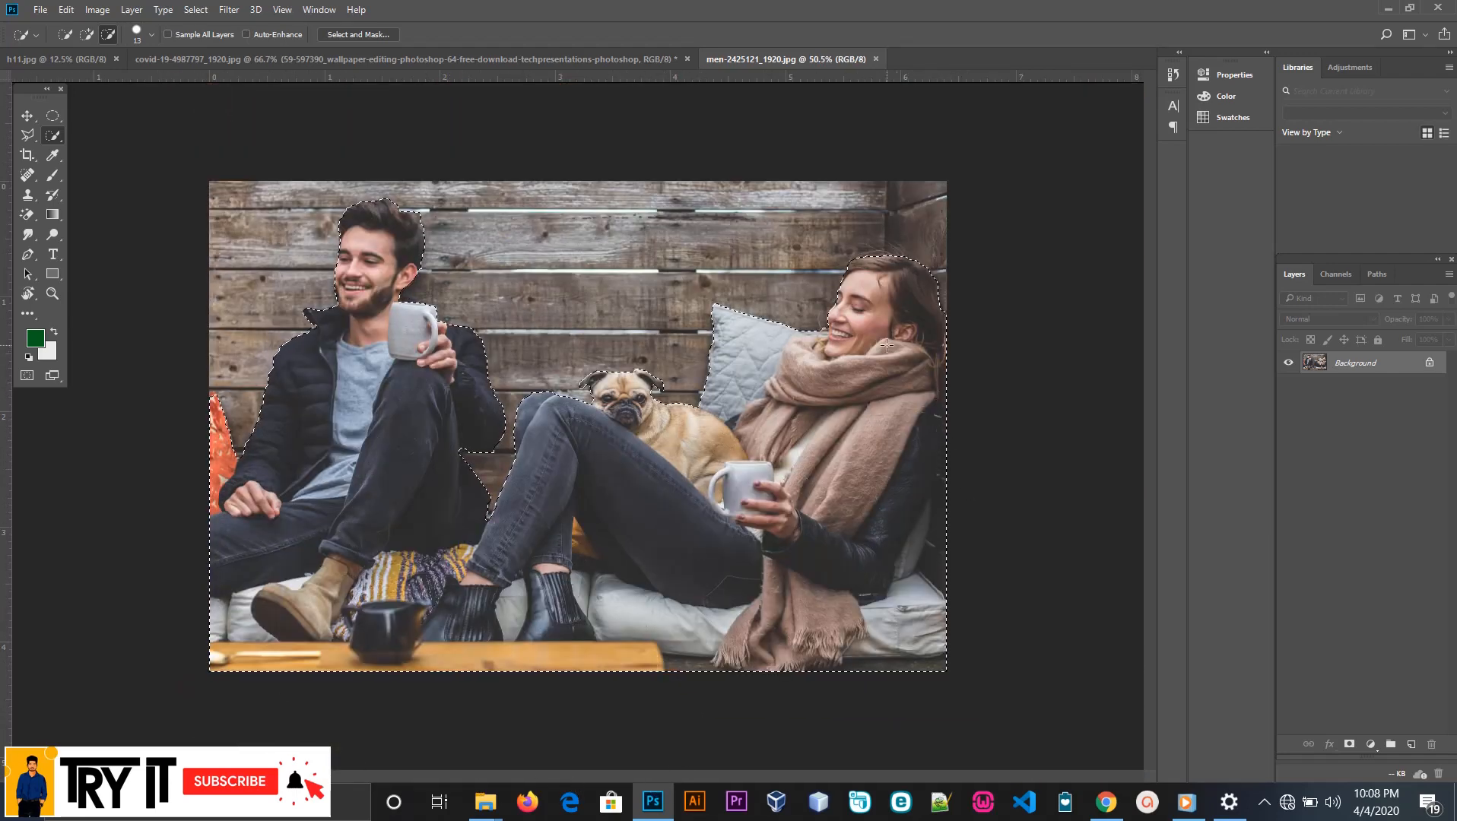
pyautogui.click(1348, 744)
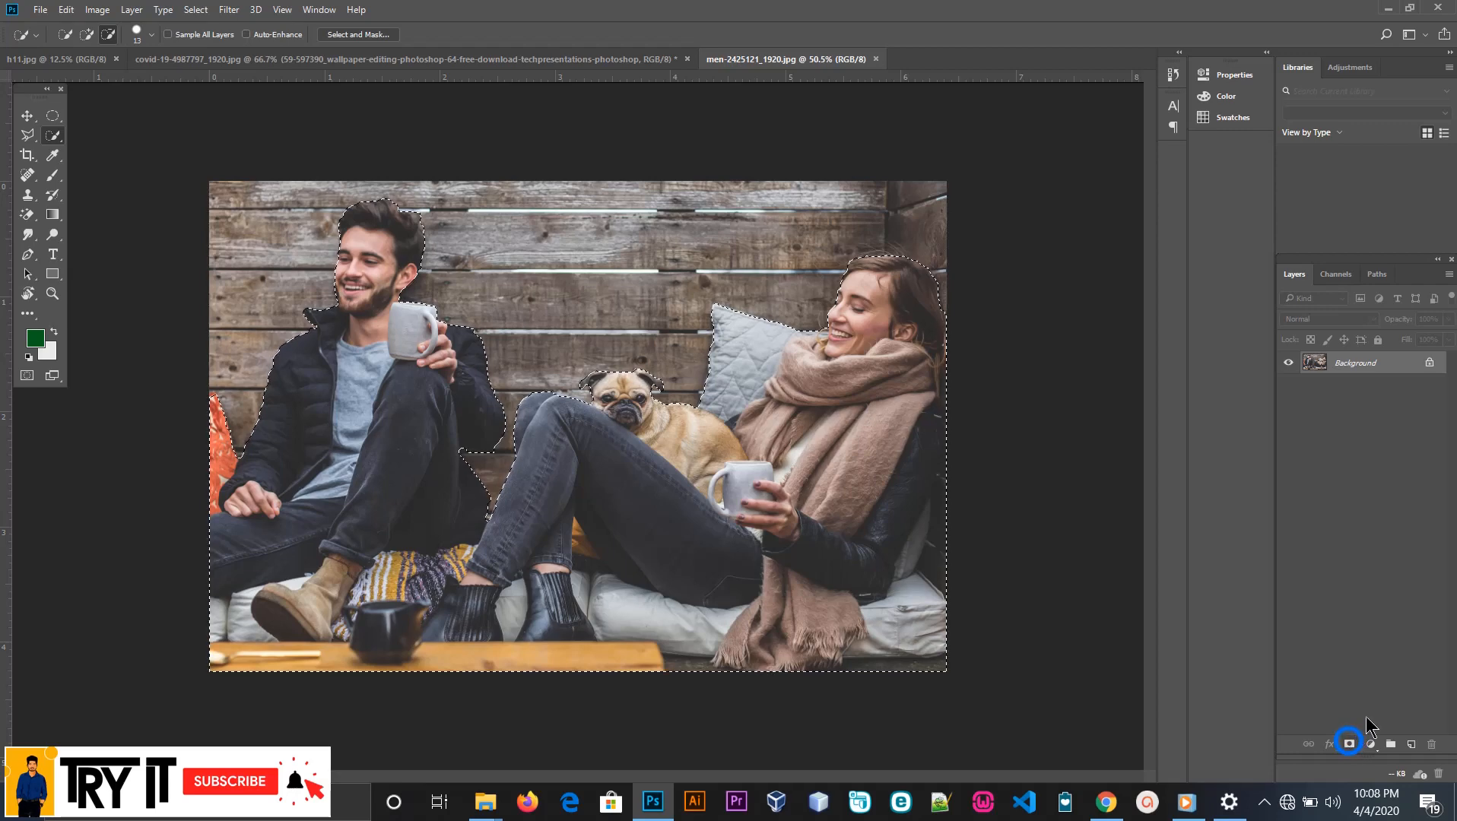
pyautogui.click(1349, 745)
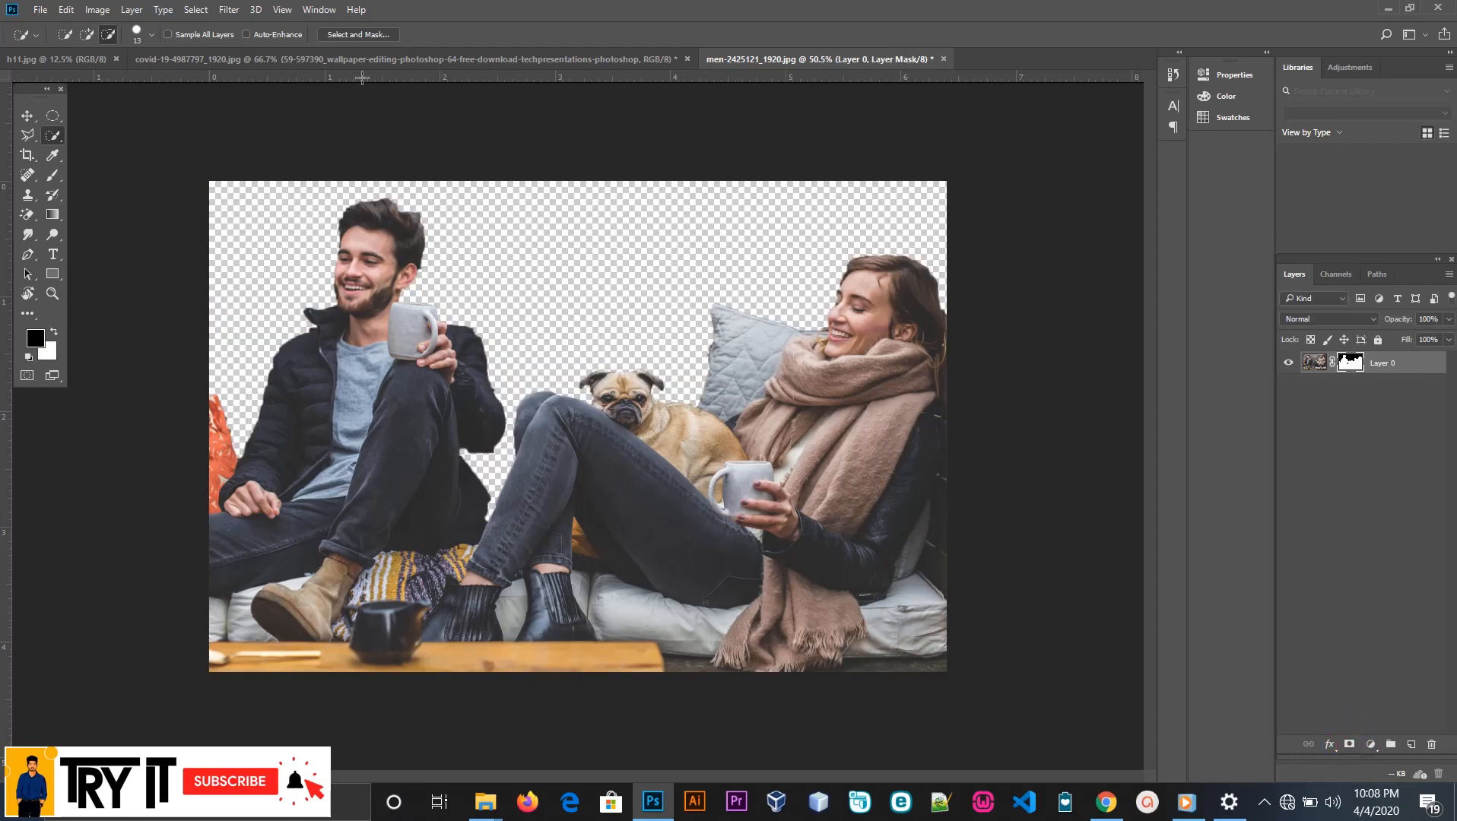
# Open the layer mask in the Select and Mask workspace
pyautogui.click(364, 36)
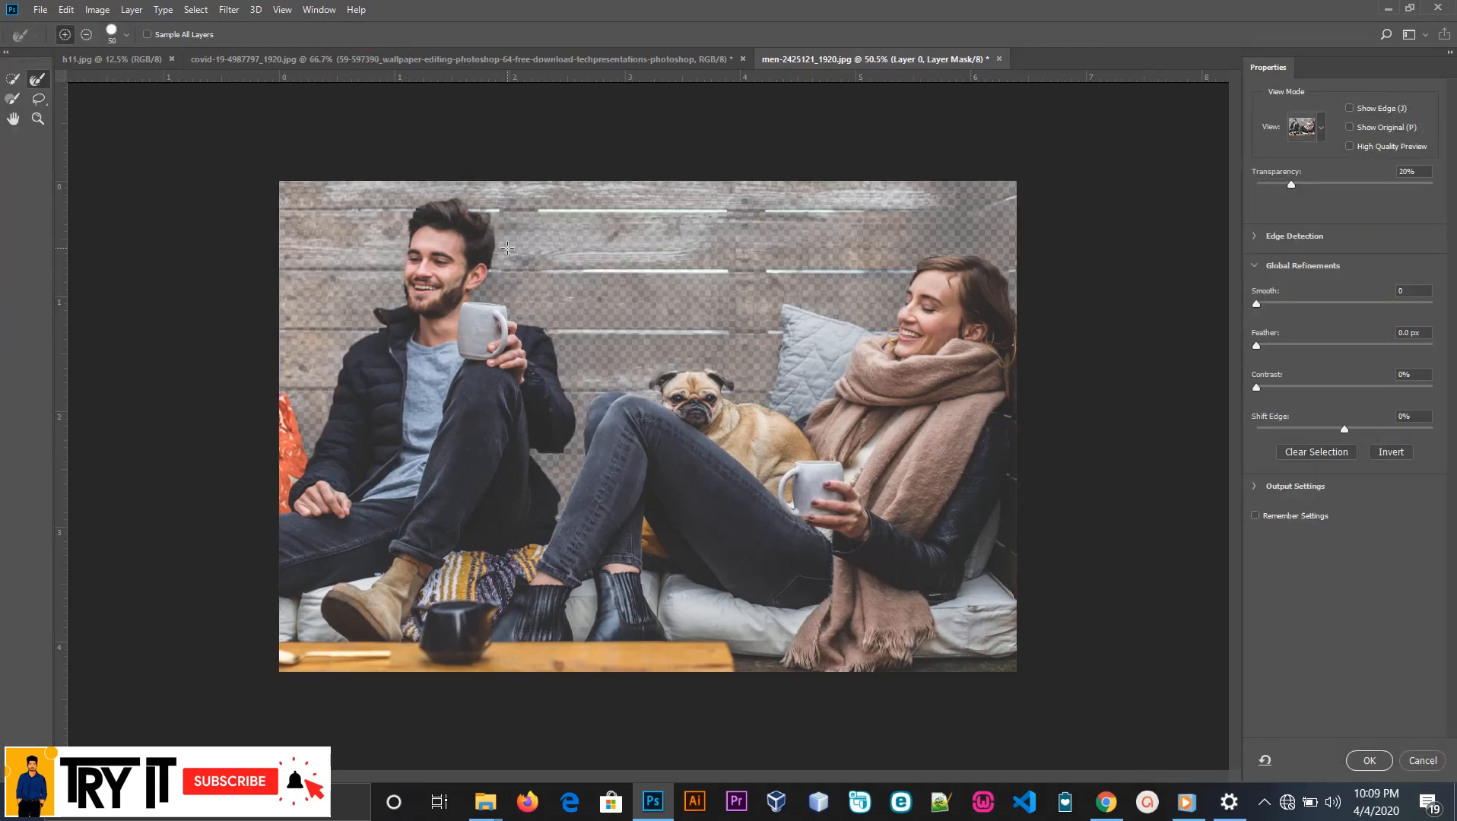
pyautogui.scroll(3, 988, 342)
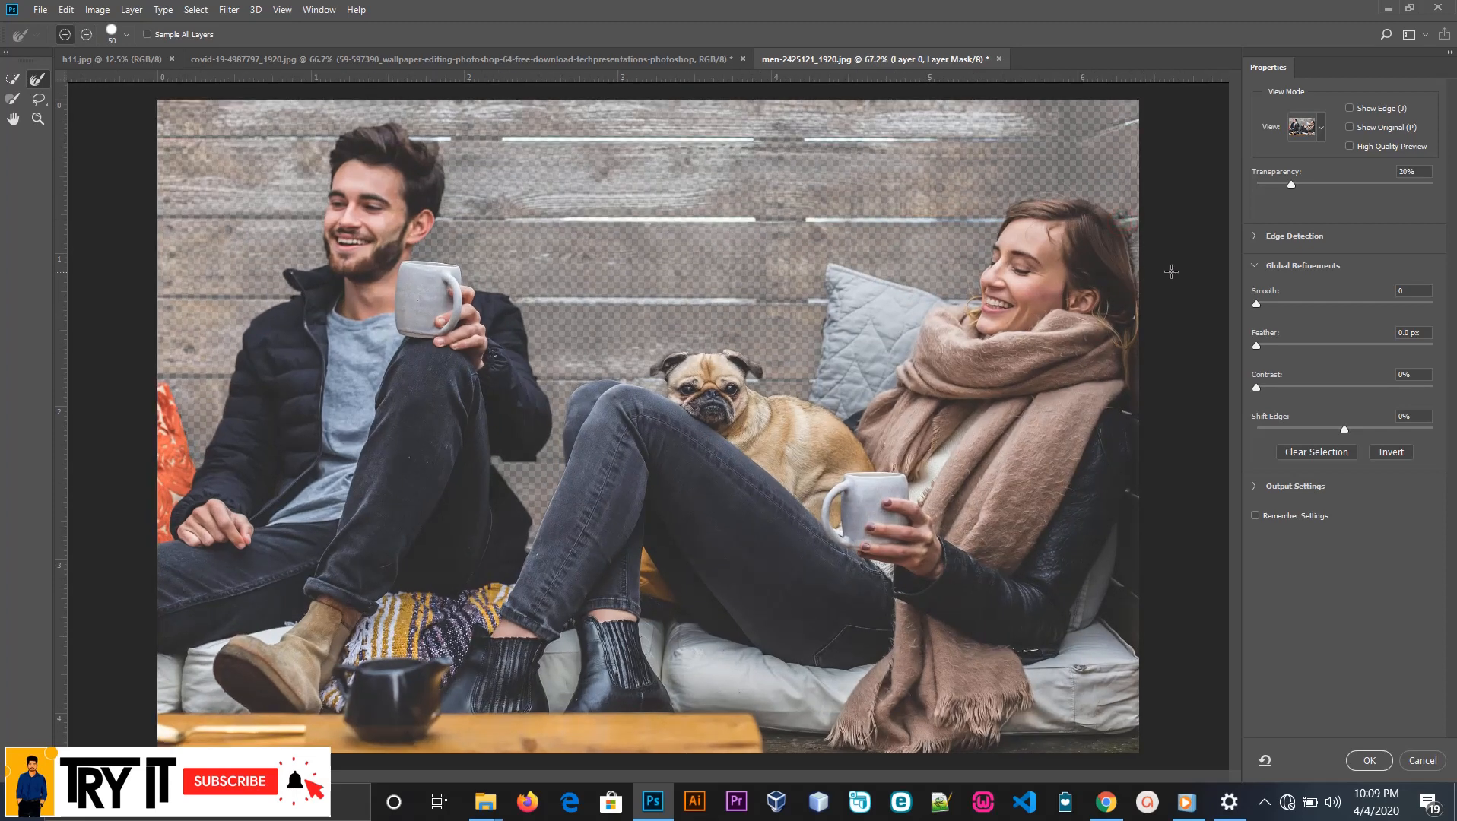
# Try to add the area beside the woman's hair with the Quick Selection tool, and undo the addition
pyautogui.click(18, 77)
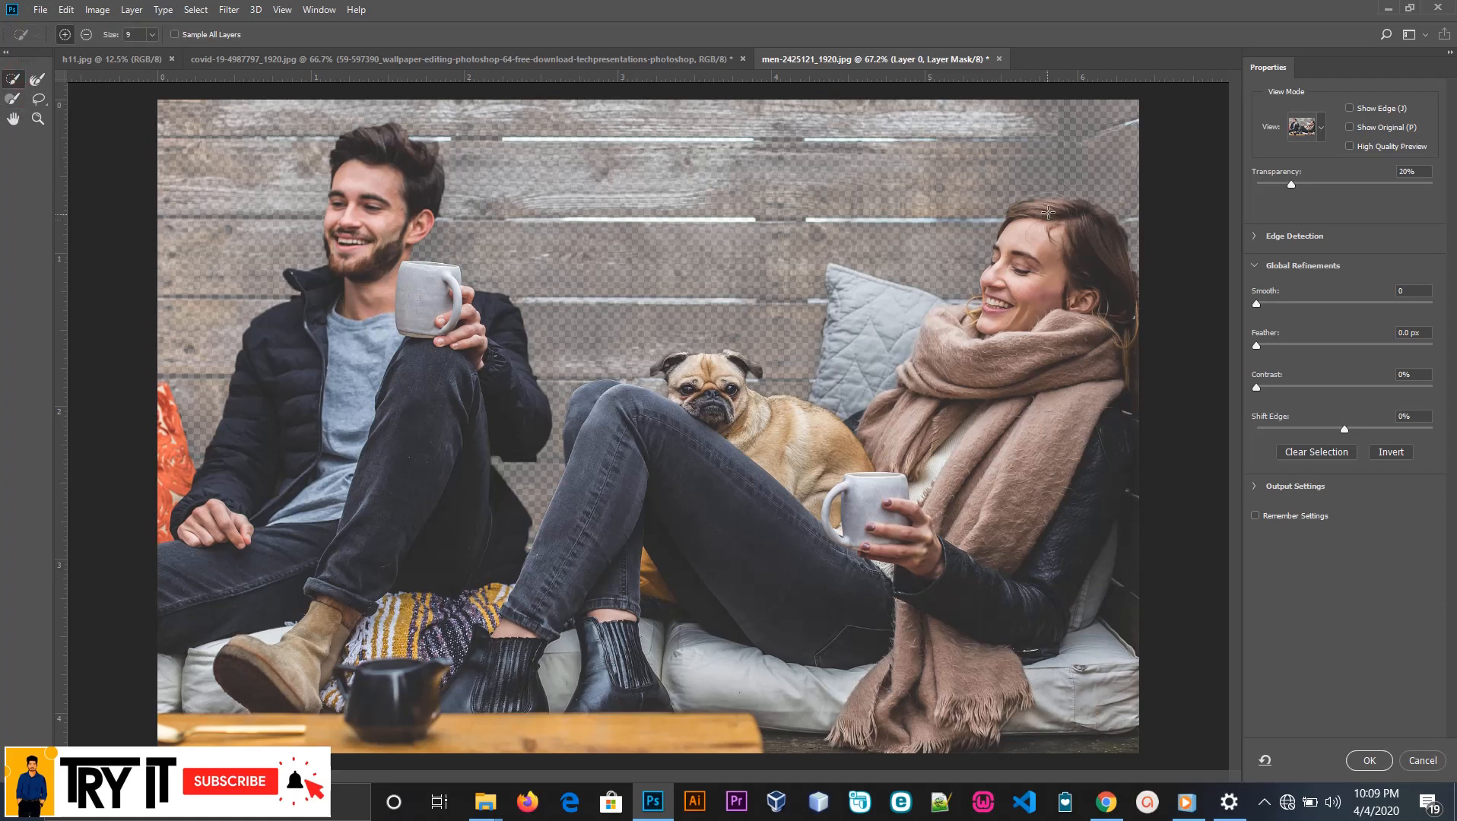
pyautogui.scroll(5, 1047, 212)
pyautogui.click(1149, 220)
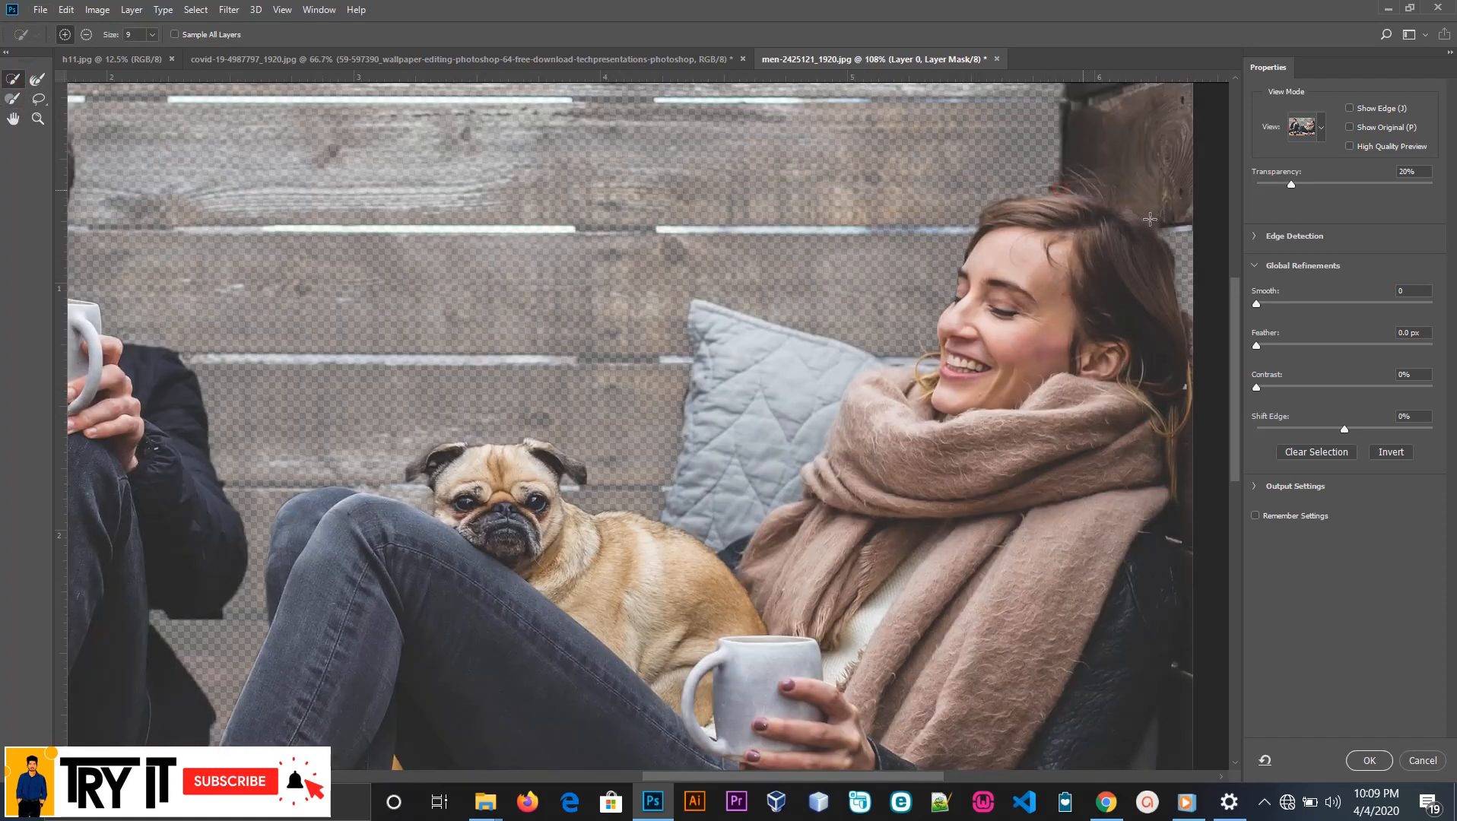
pyautogui.hotkey('ctrl', 'z')
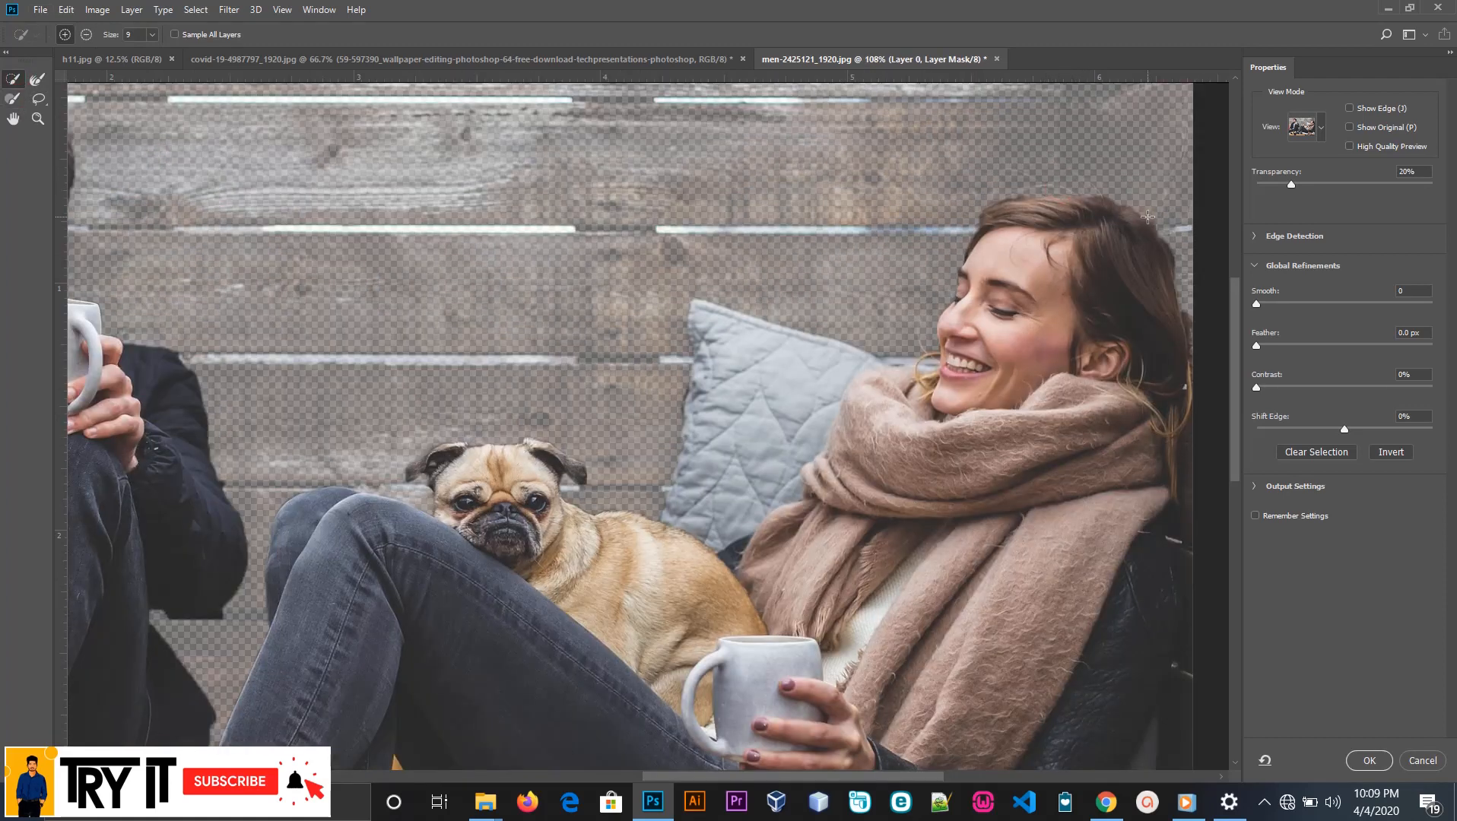
# Paint along the top of the woman's hair with the Brush tool and accept the mask refinement
pyautogui.click(18, 99)
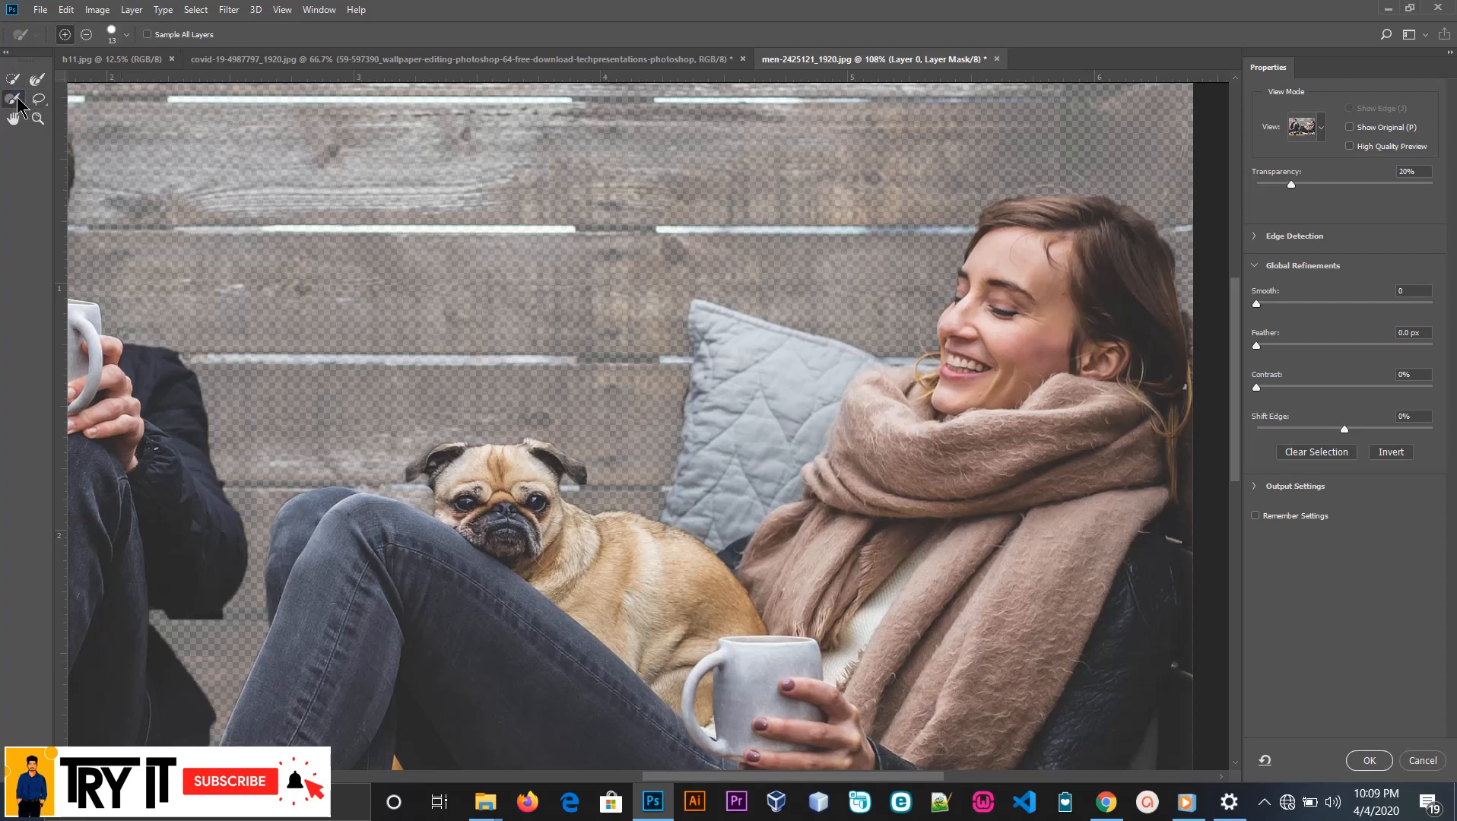
pyautogui.moveTo(1066, 187); pyautogui.dragTo(1128, 197)
pyautogui.click(1368, 763)
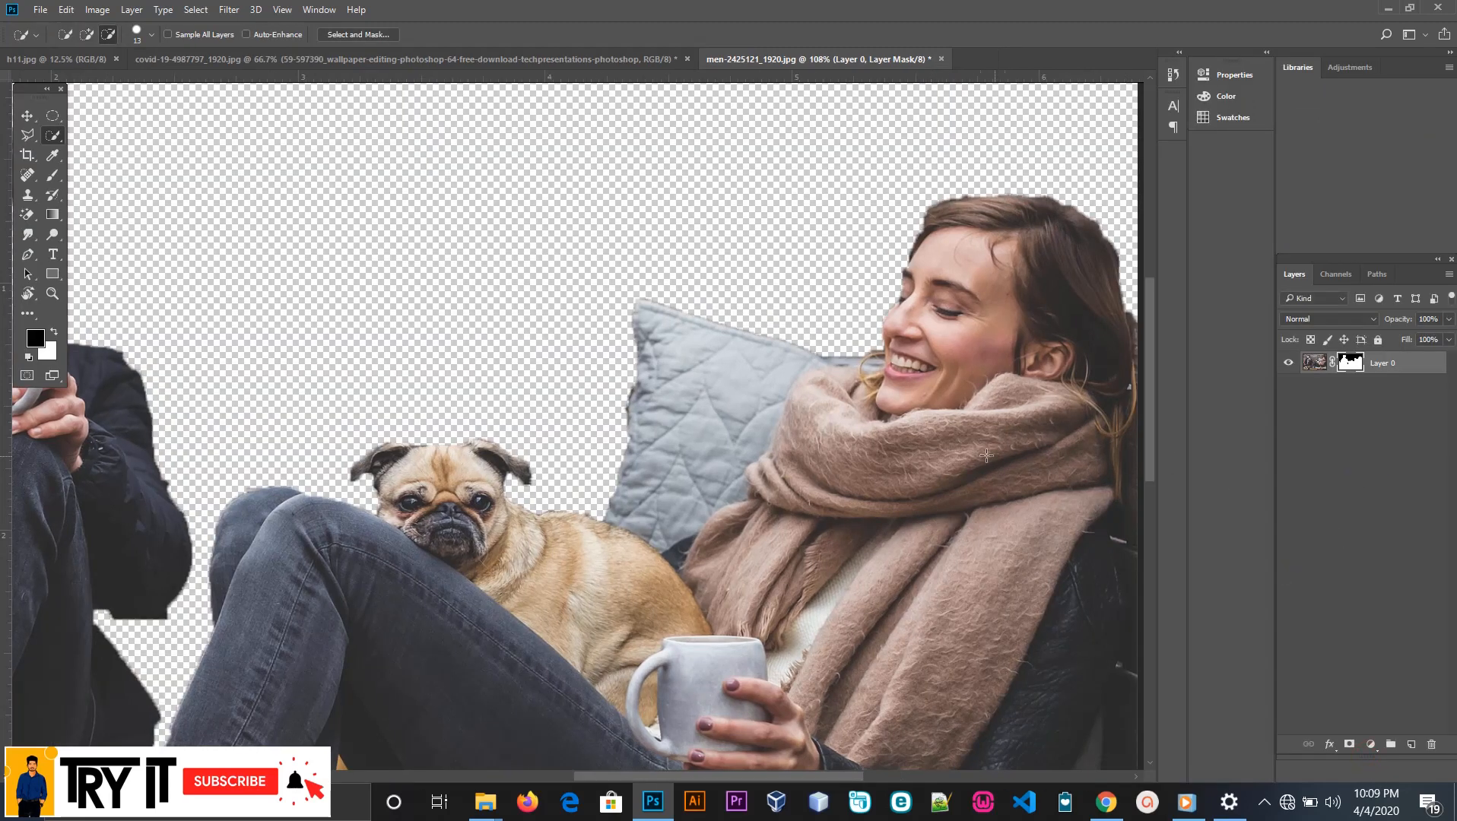
# Apply the layer mask permanently to Layer 0 and switch to the Move tool
pyautogui.scroll(-4, 859, 422)
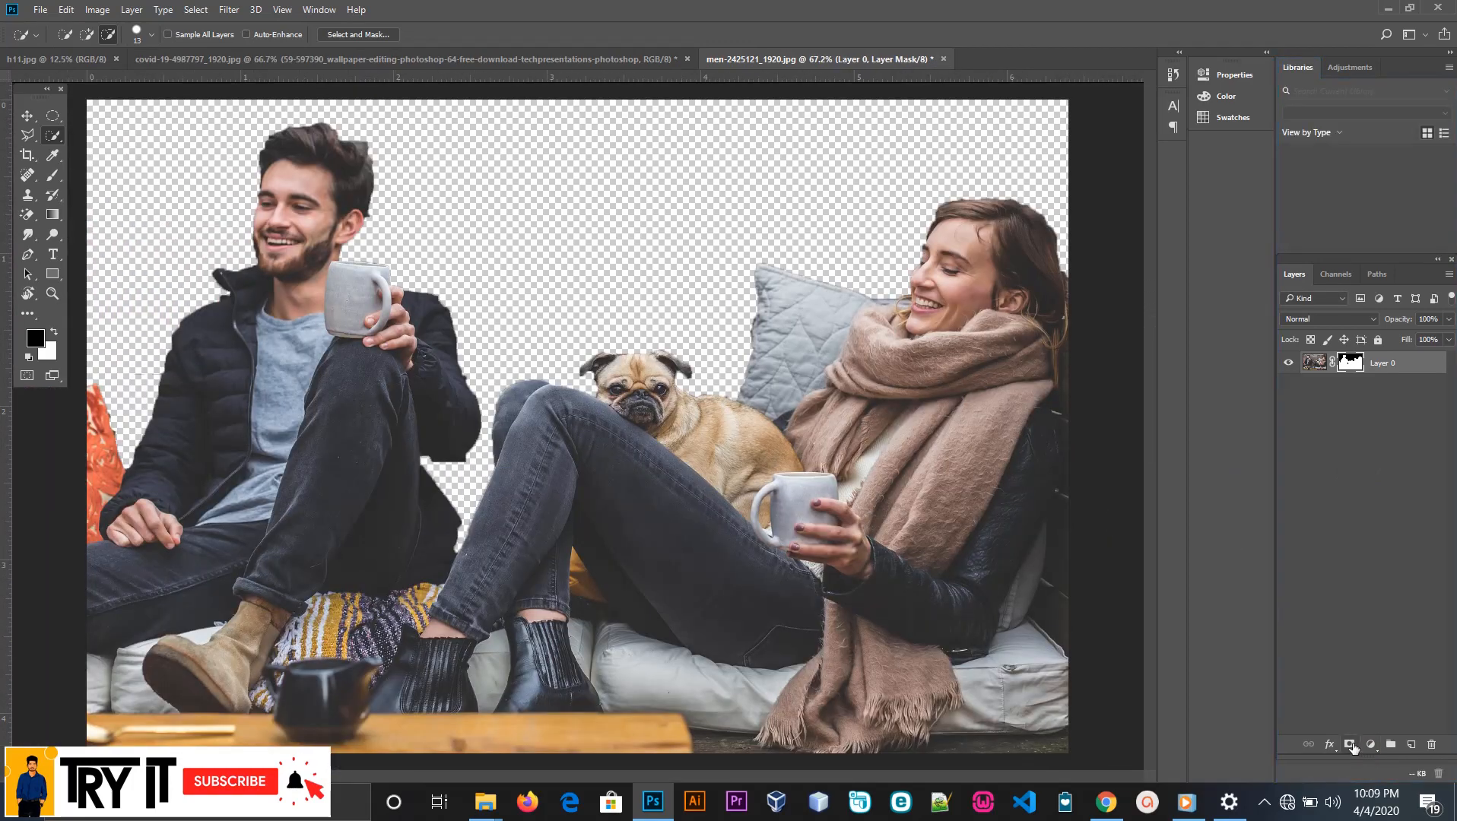
pyautogui.rightClick(1355, 373)
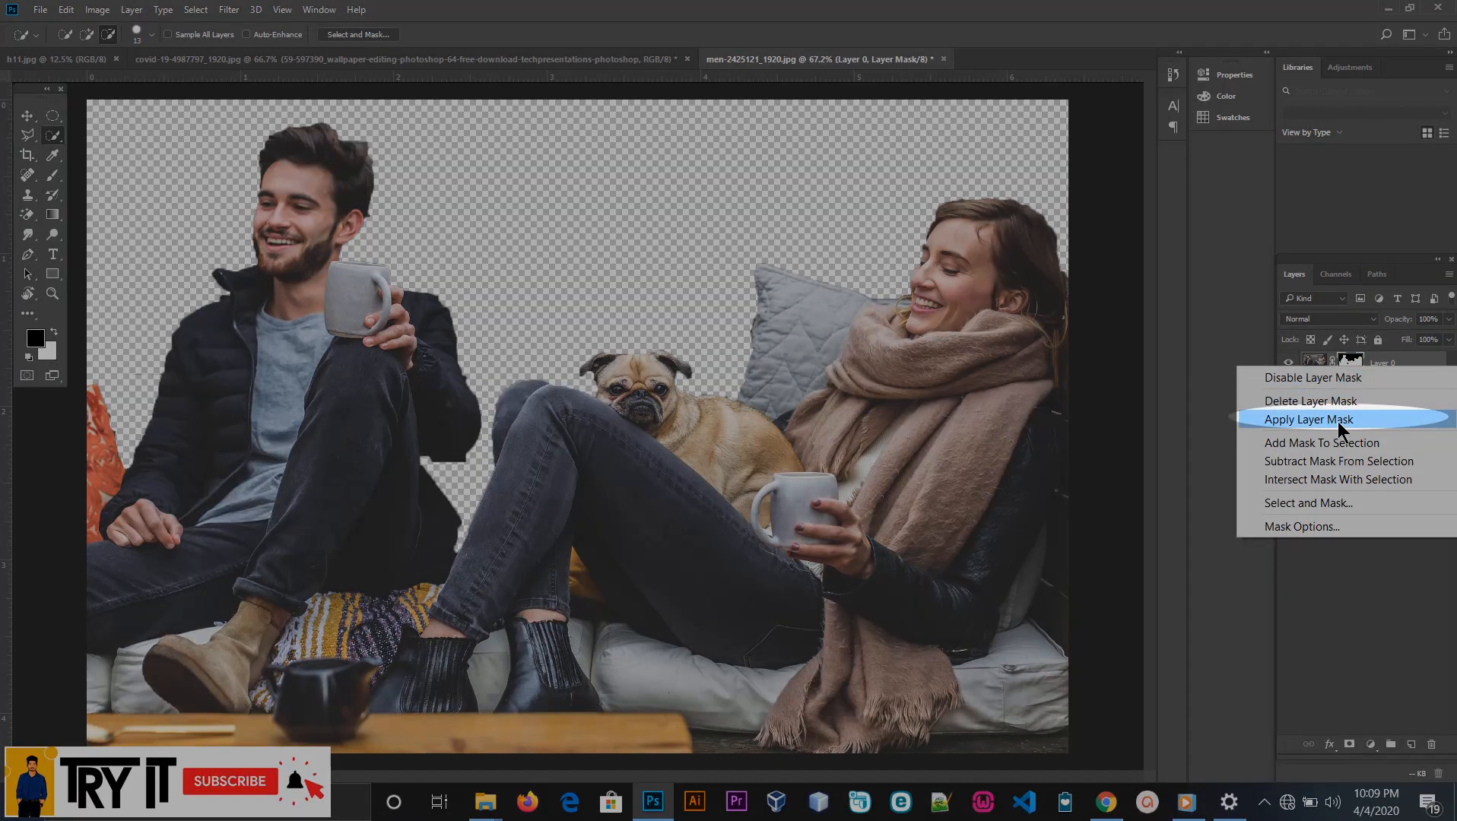
pyautogui.click(1337, 421)
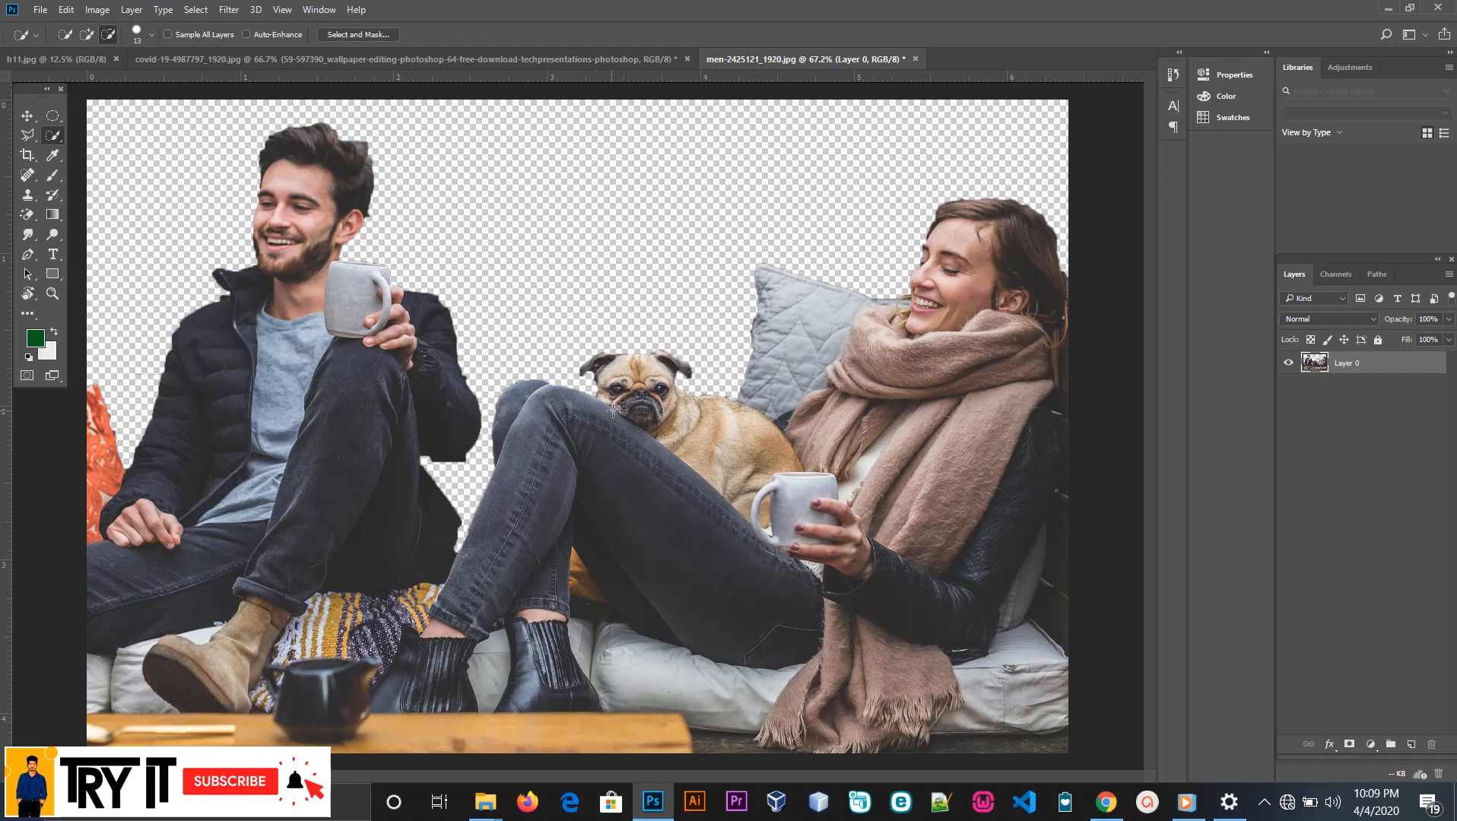
pyautogui.click(27, 117)
pyautogui.click(40, 10)
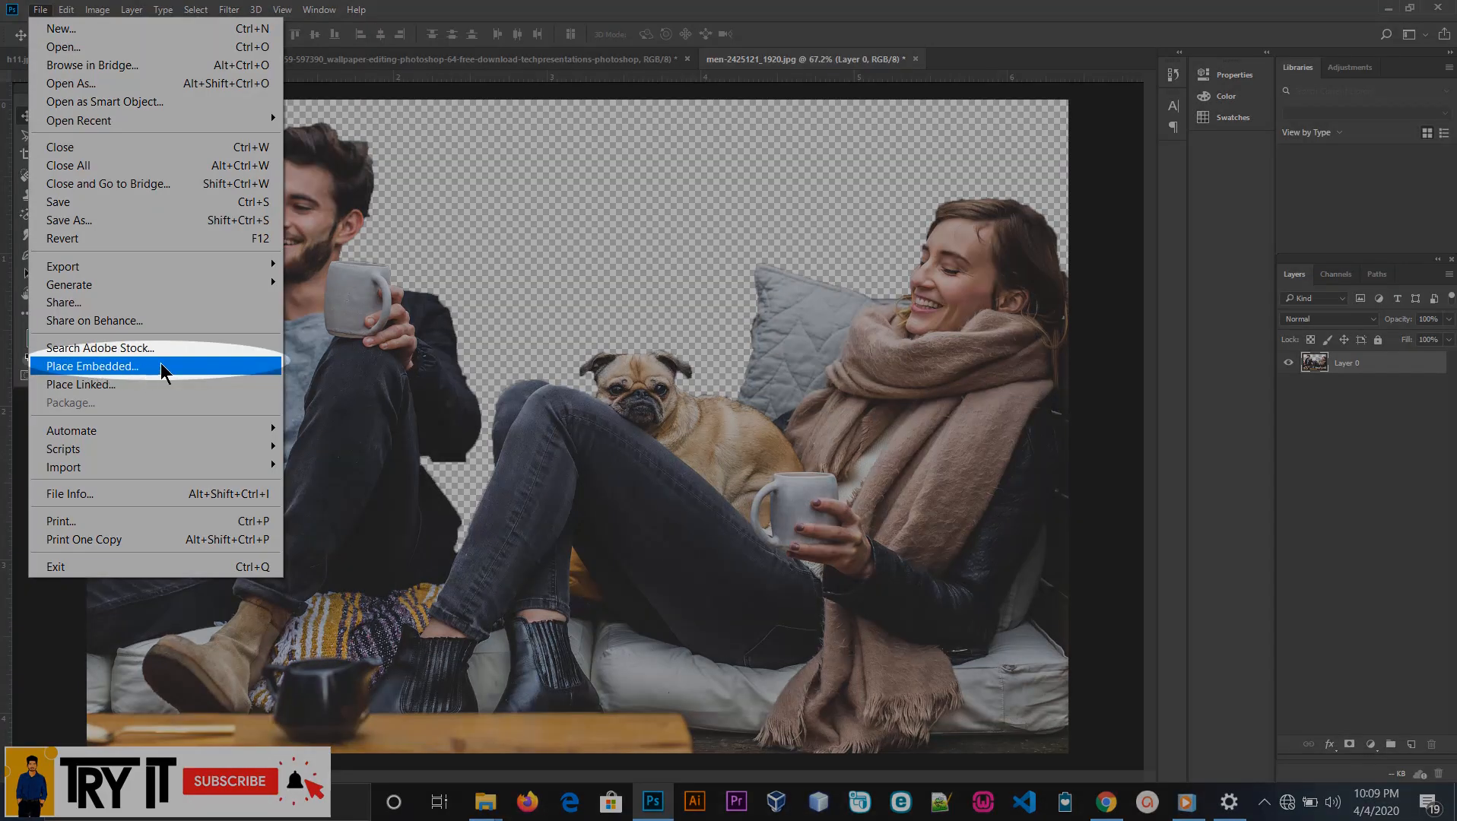
pyautogui.click(124, 367)
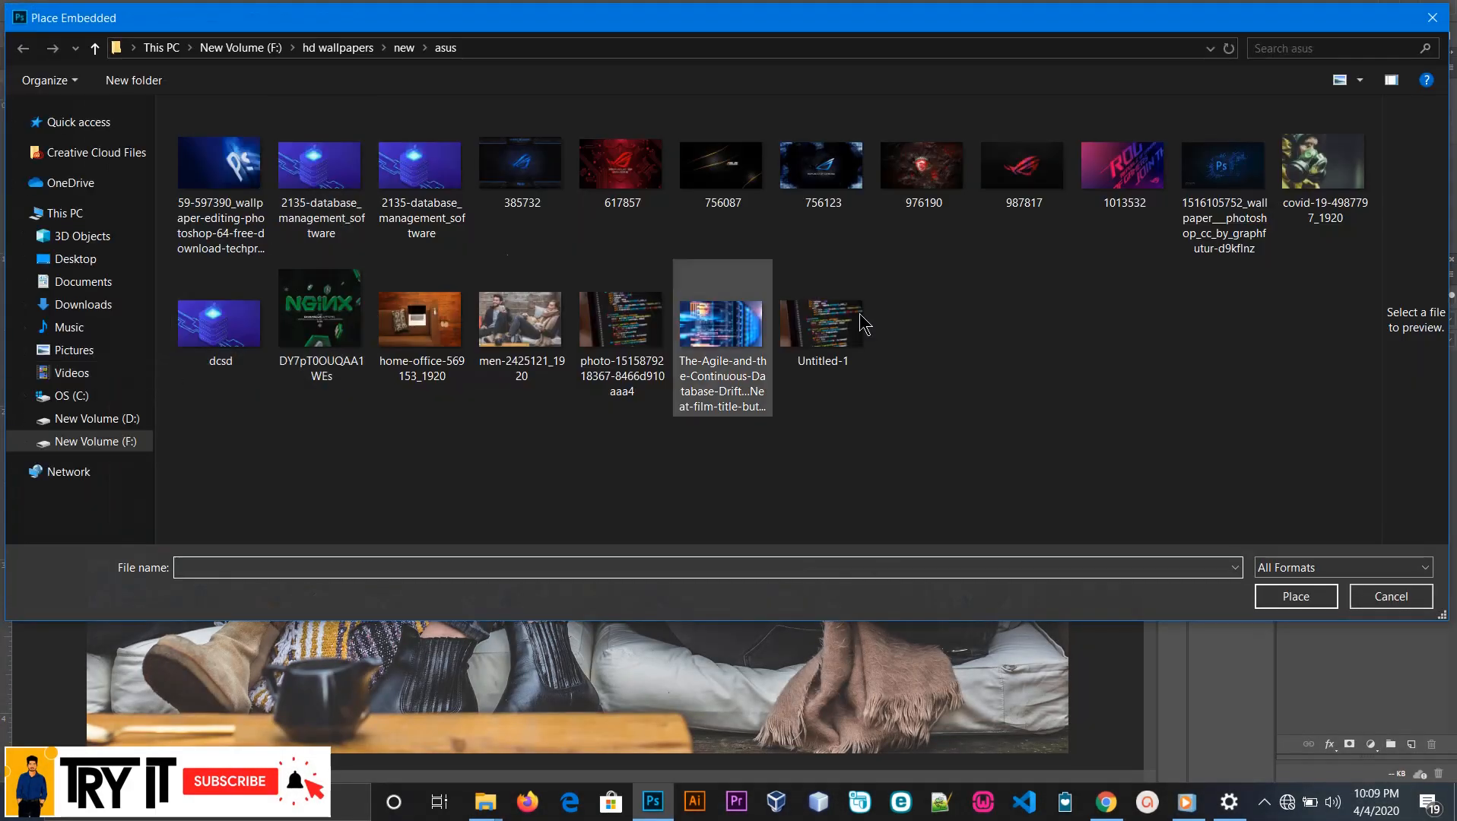
pyautogui.click(121, 449)
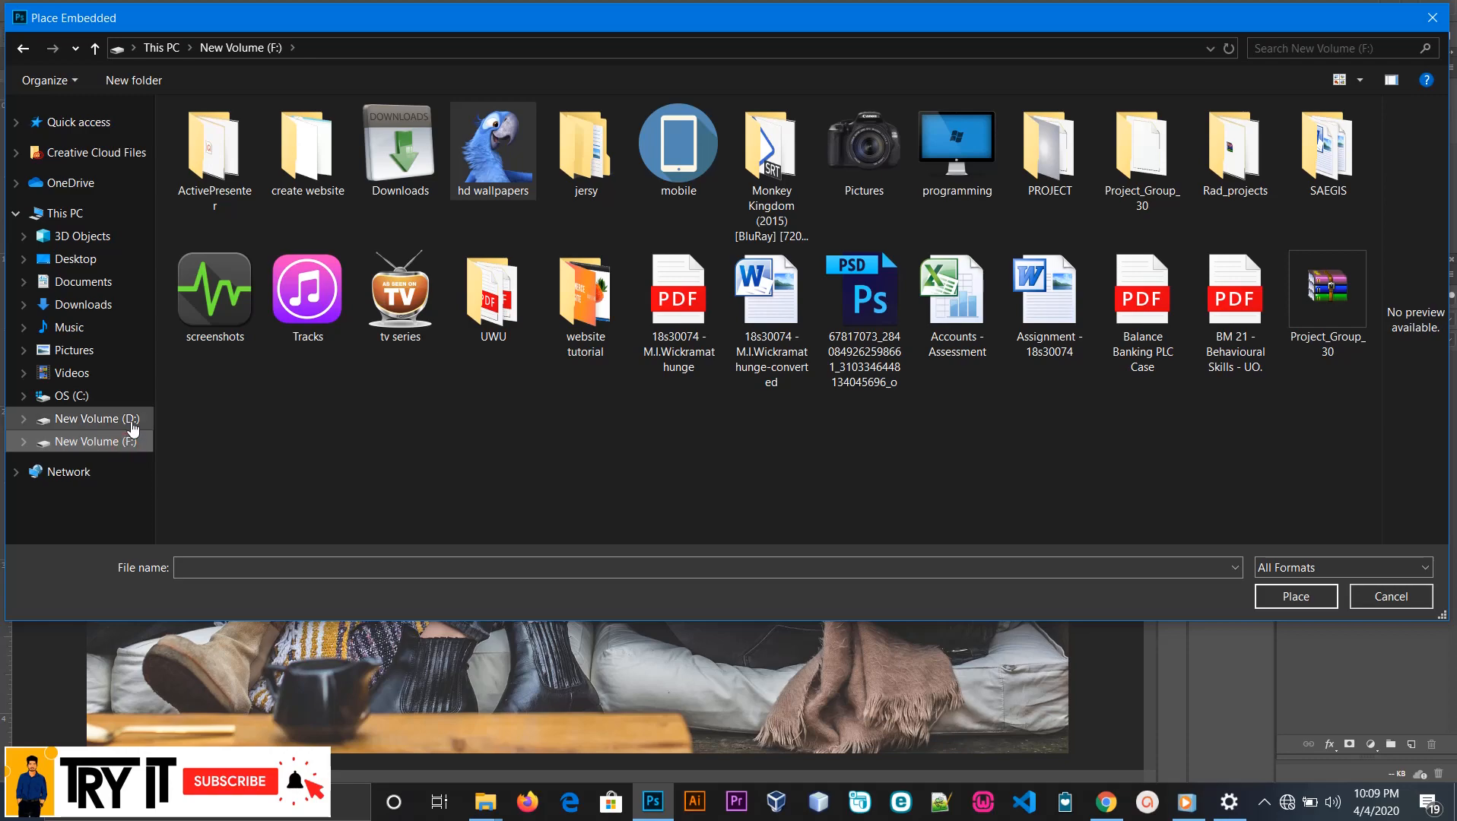
pyautogui.click(133, 426)
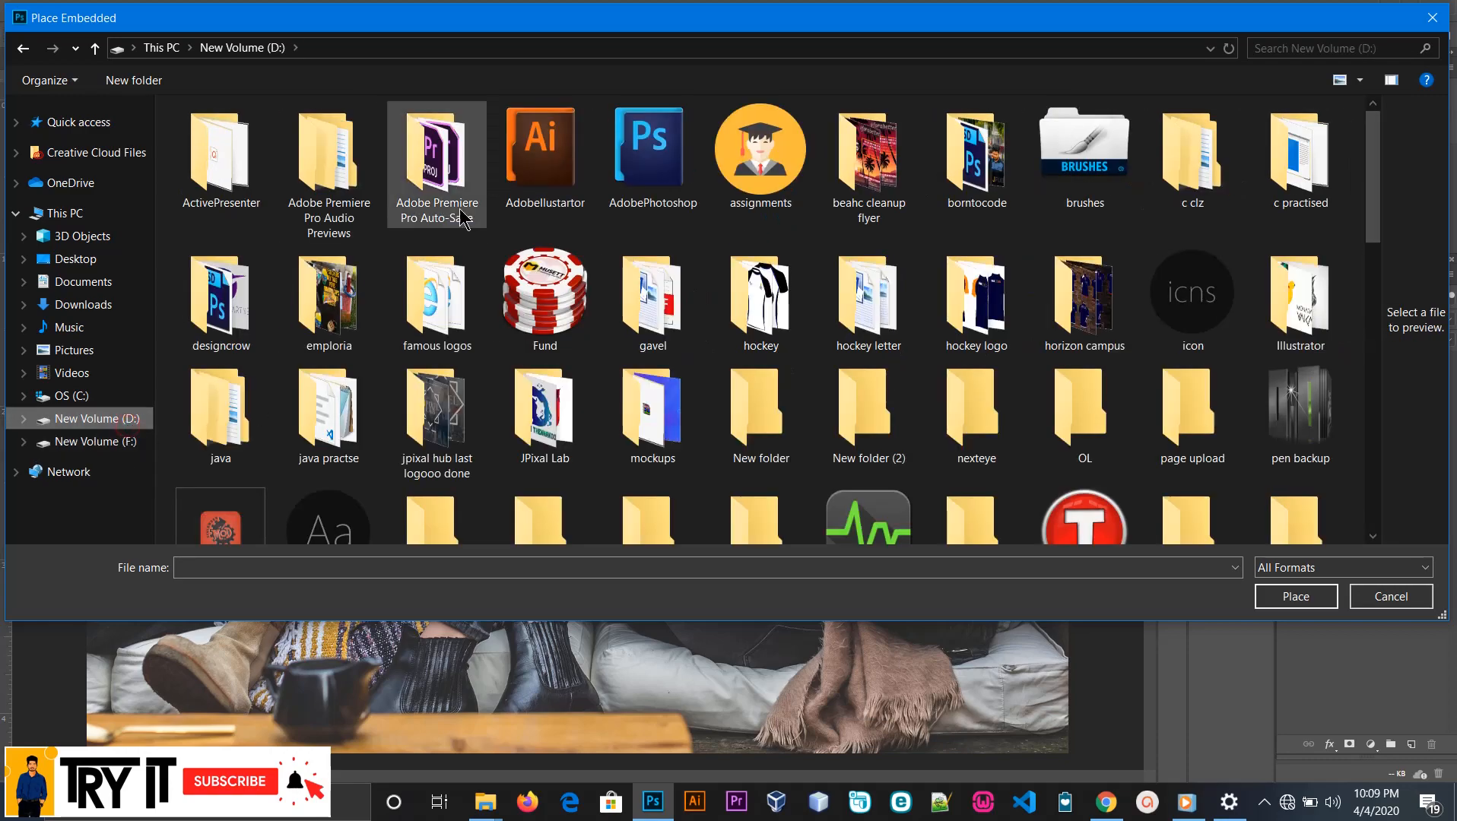
pyautogui.click(1389, 596)
pyautogui.click(41, 10)
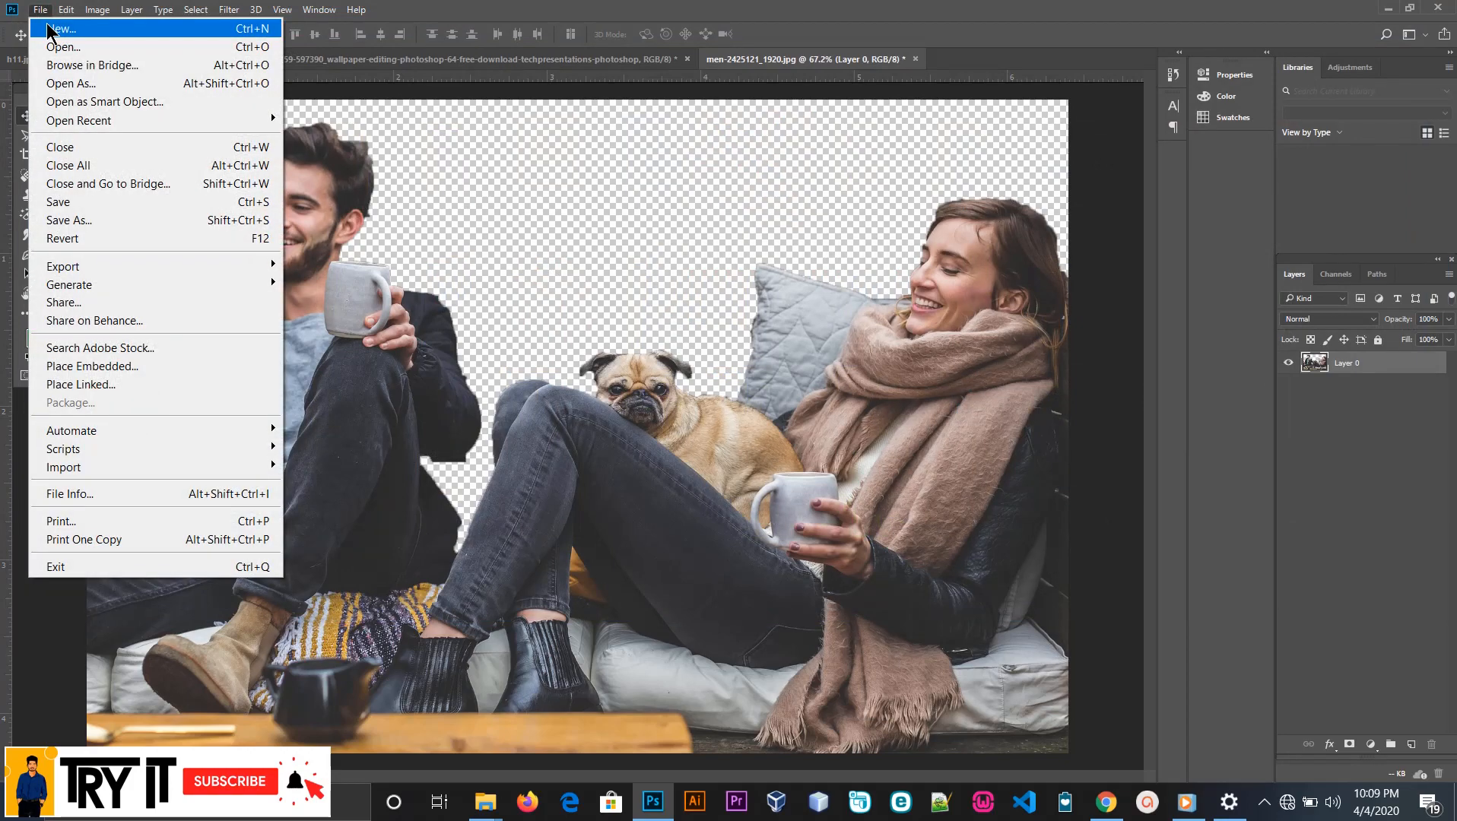
pyautogui.click(445, 59)
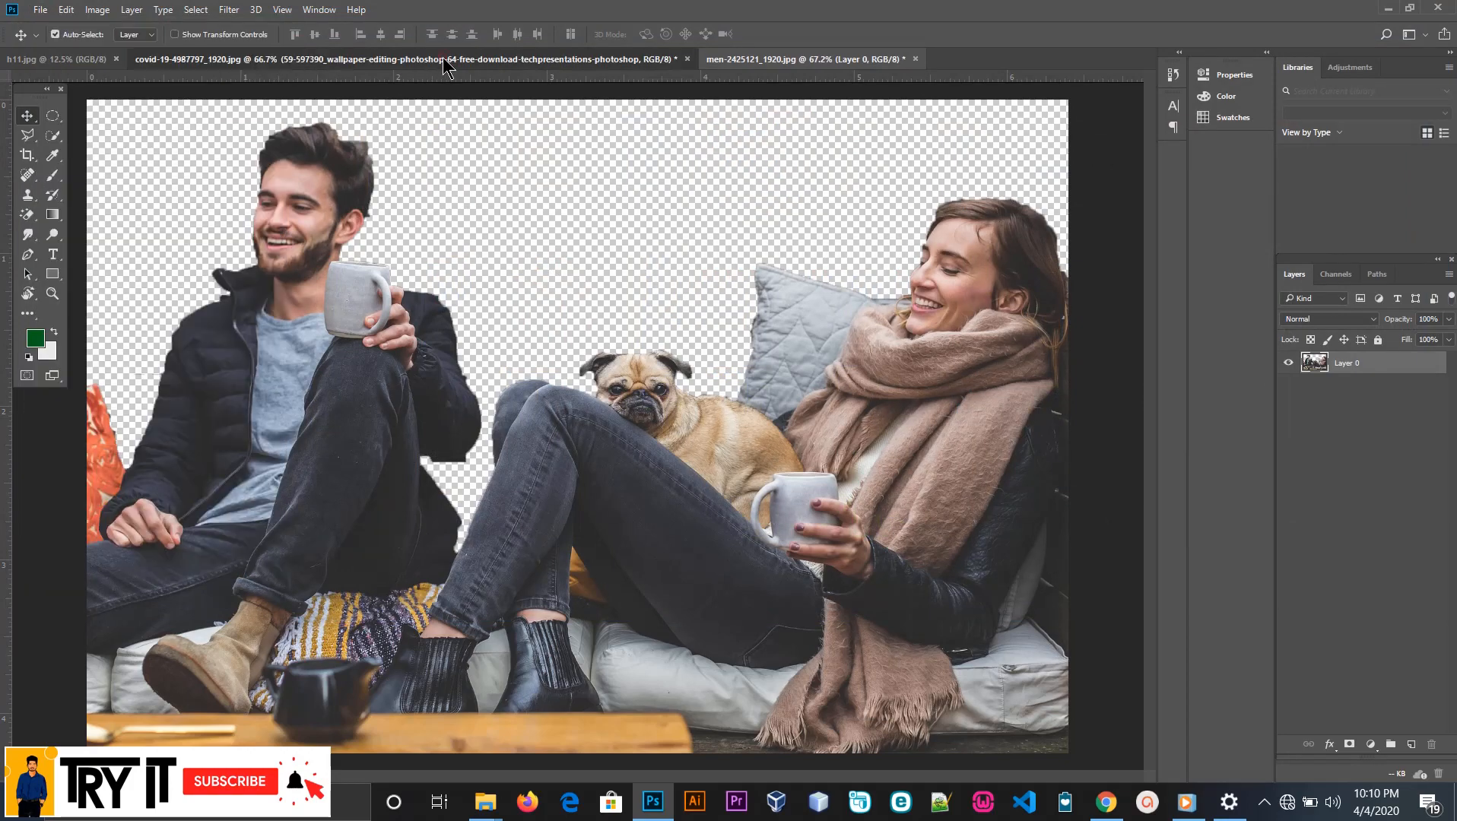
pyautogui.click(798, 65)
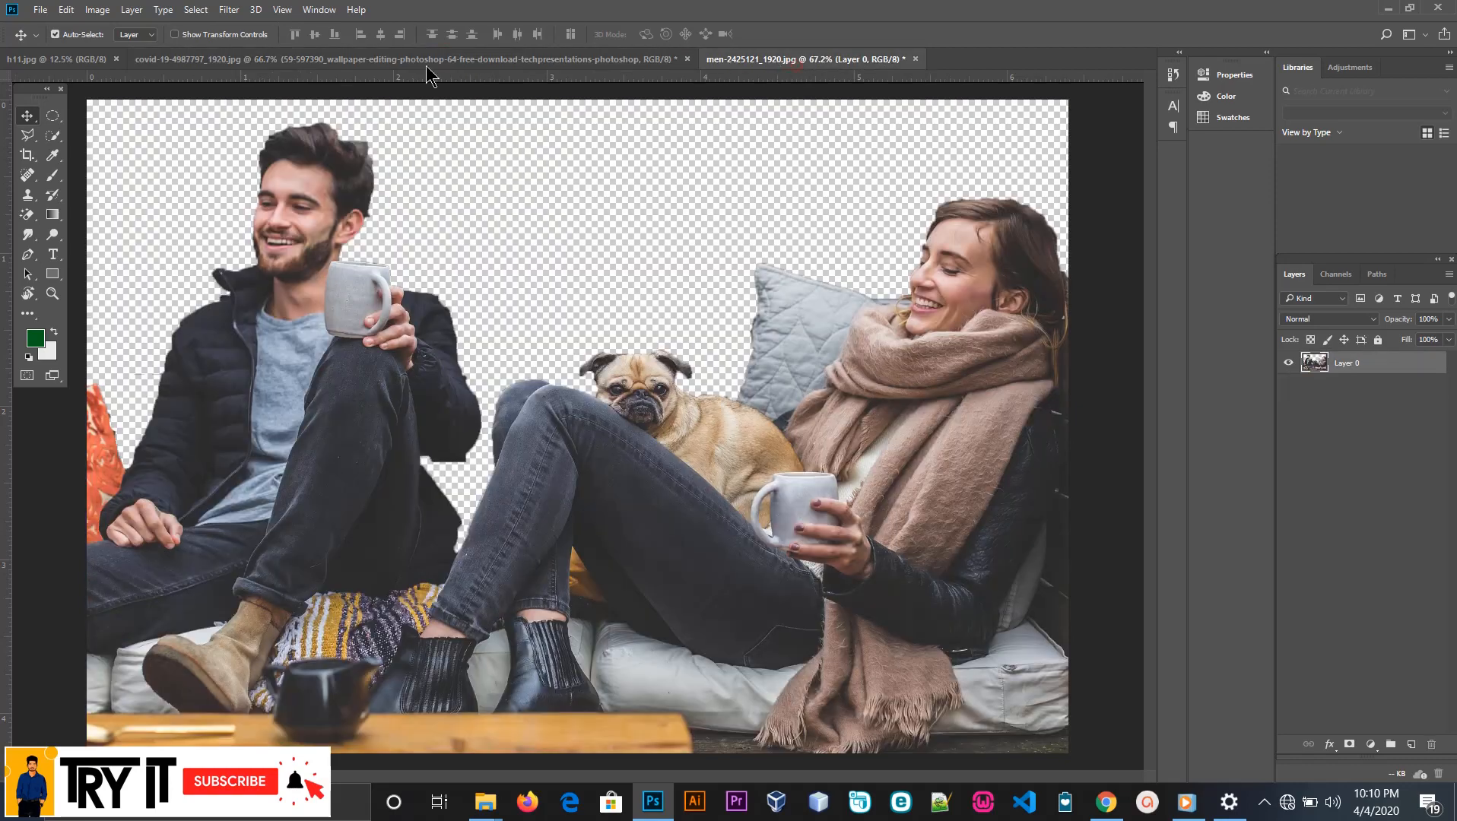
# Place the image home-office-569153_1920 as an embedded object in the couple photo
pyautogui.click(40, 9)
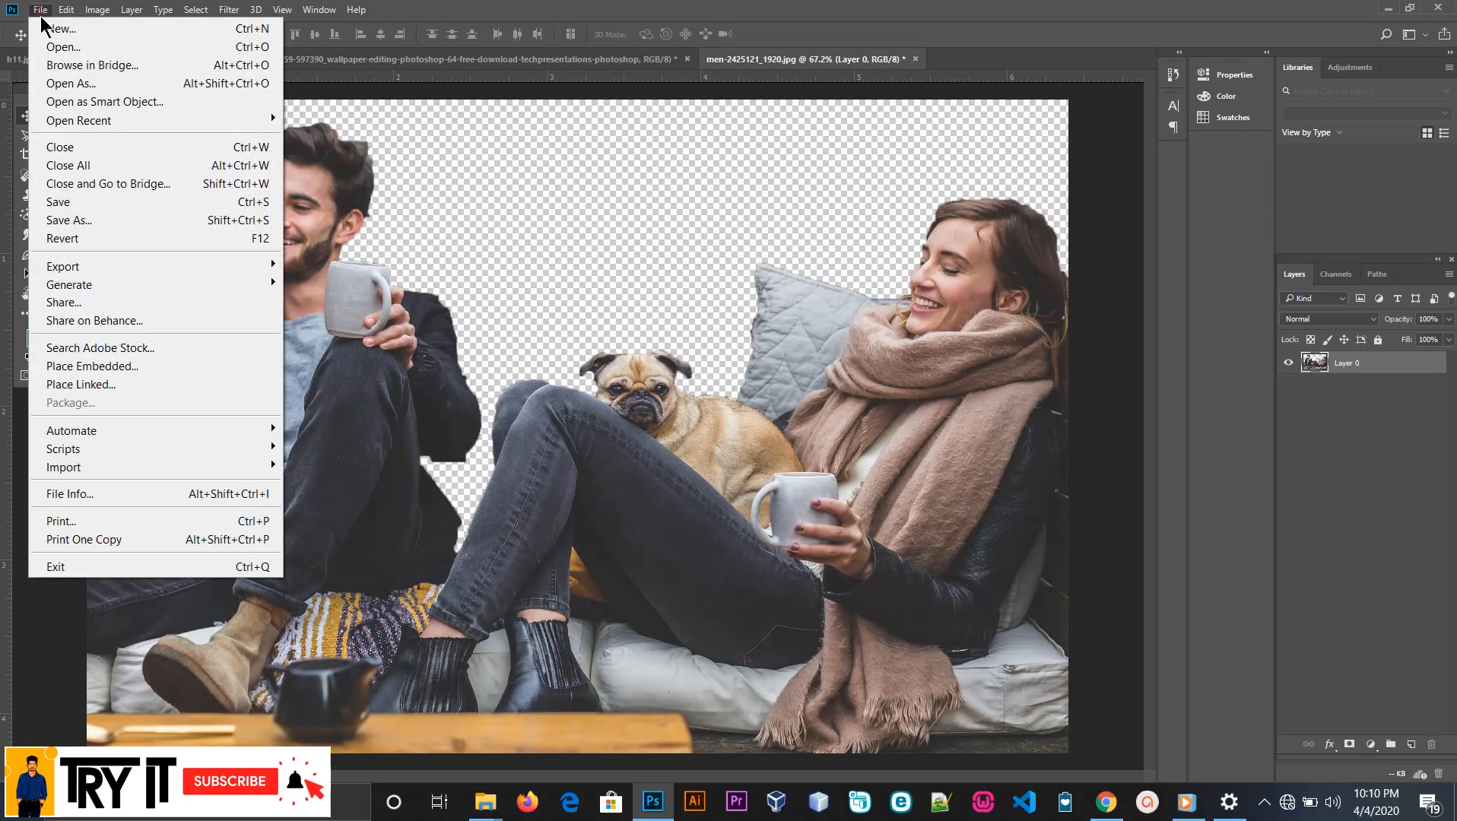
pyautogui.click(91, 367)
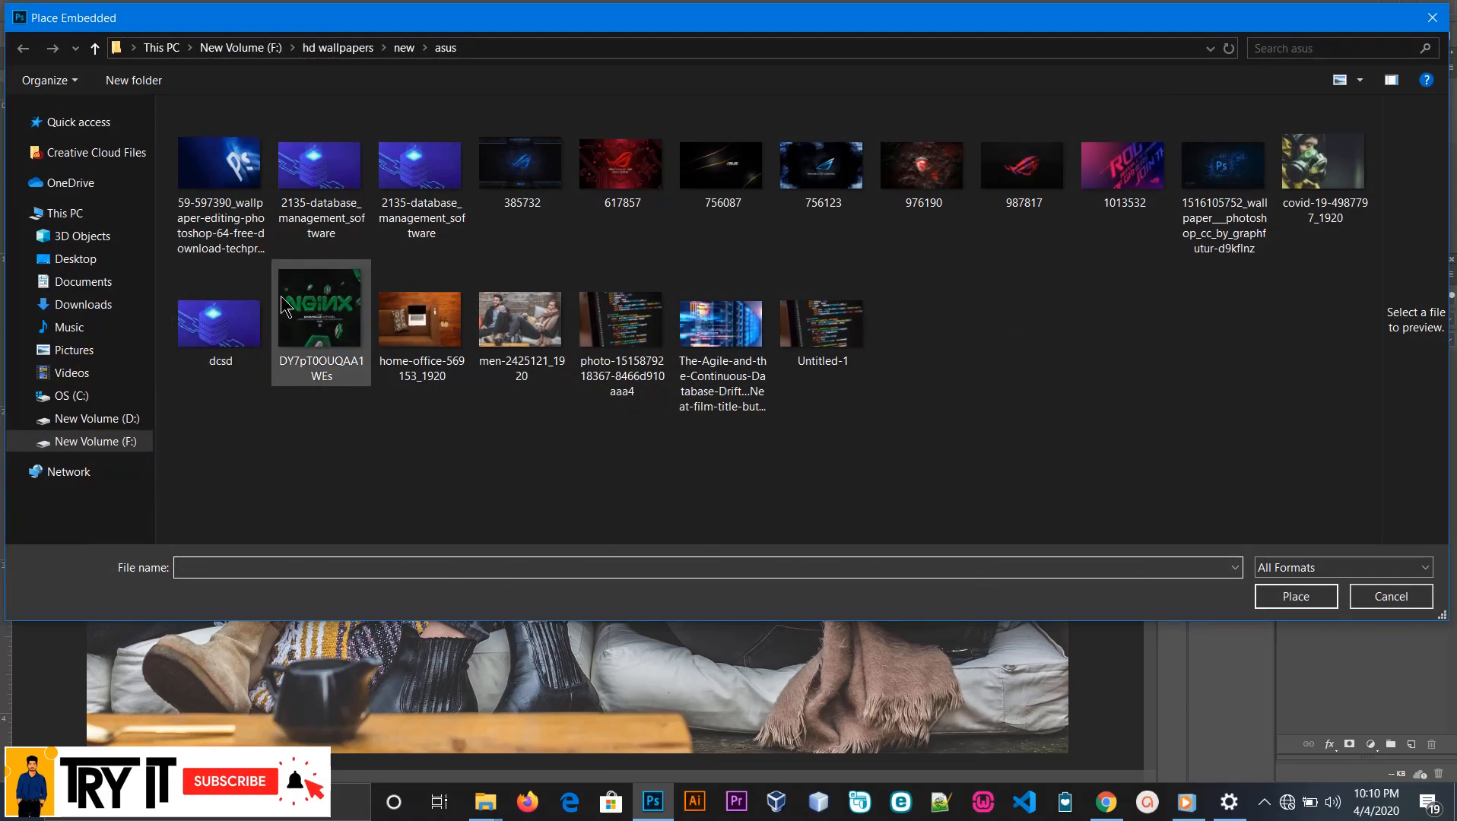
pyautogui.click(455, 355)
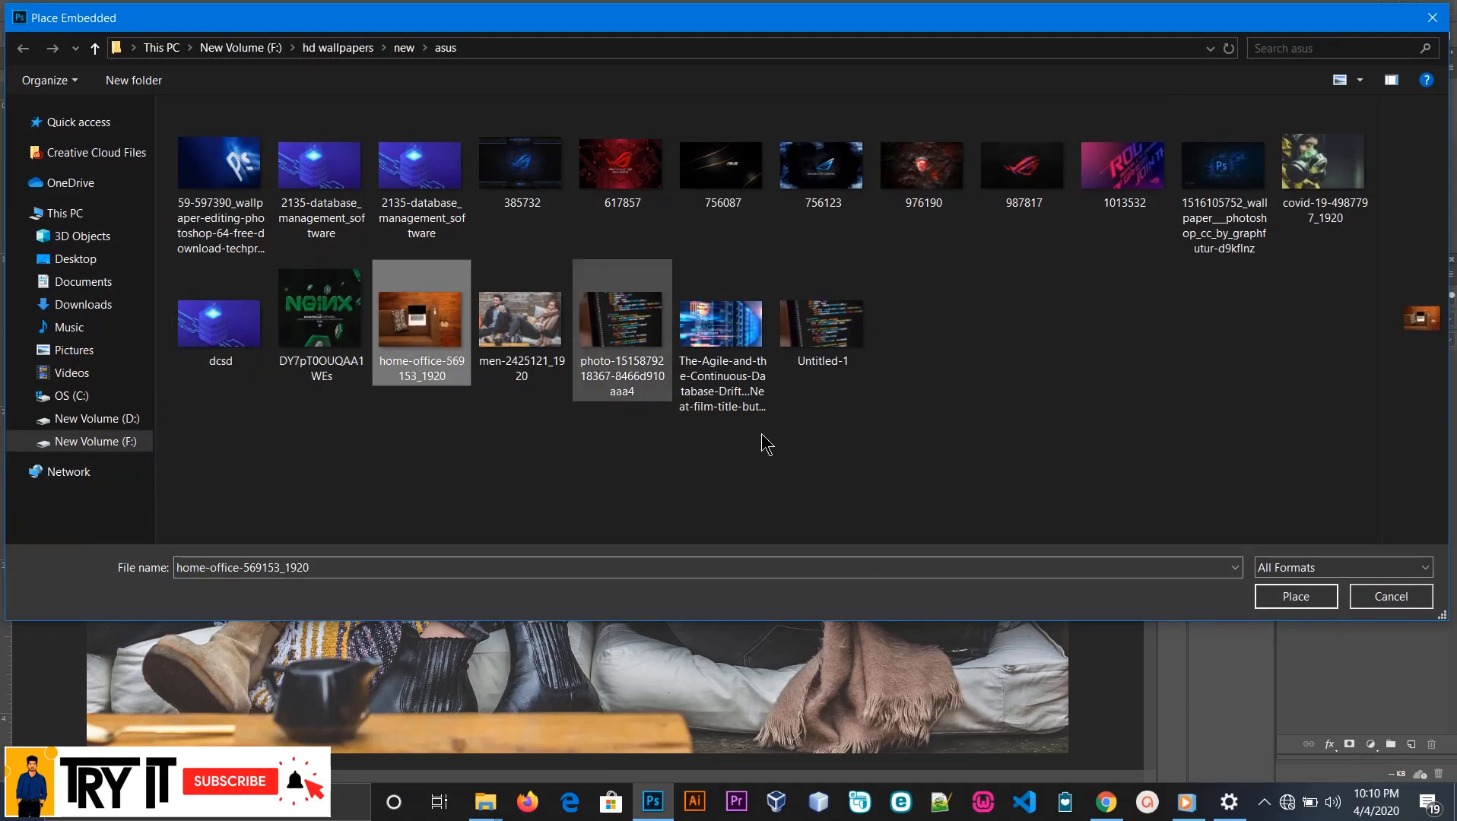
pyautogui.click(1295, 596)
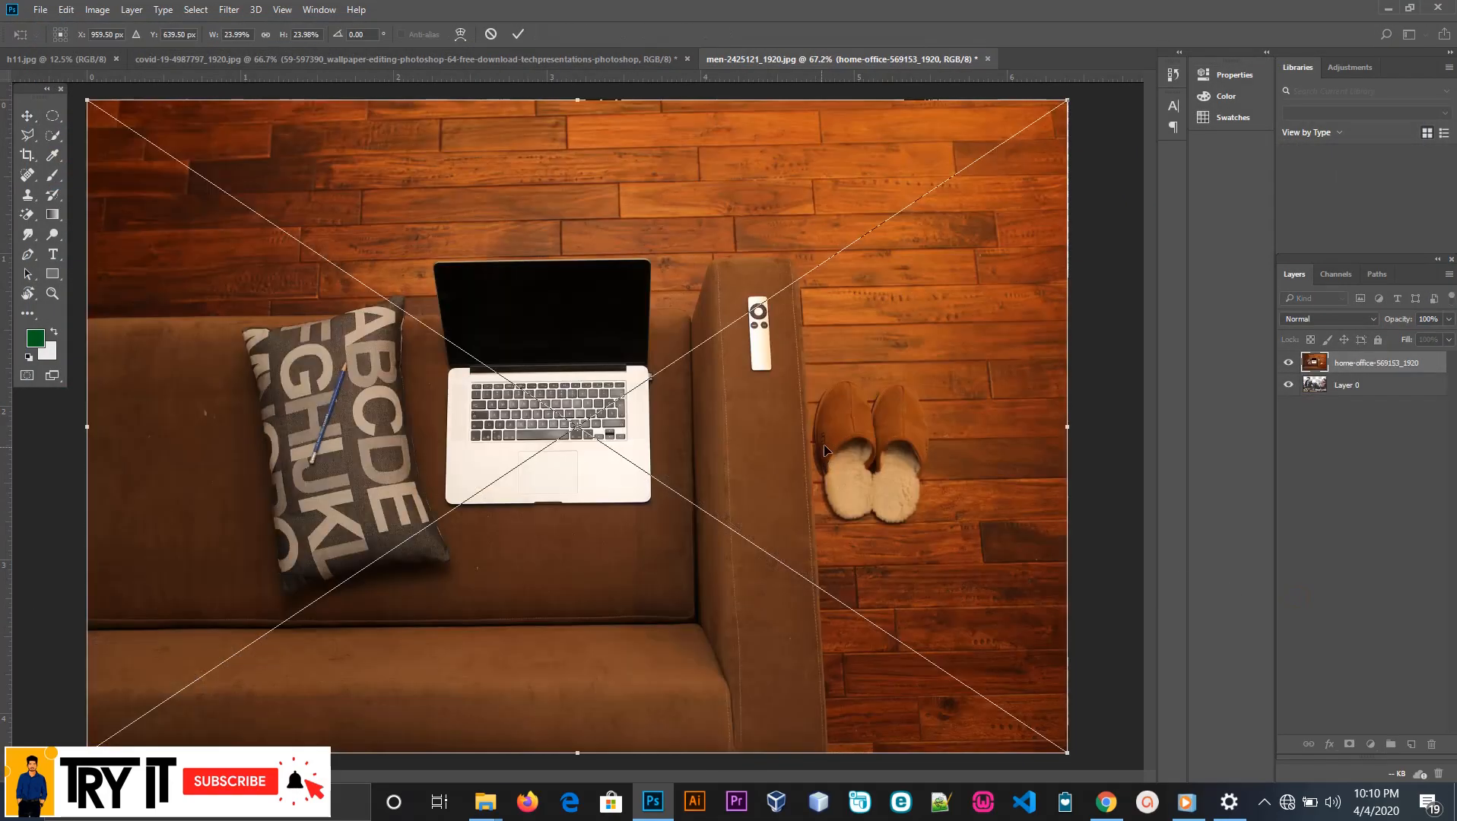
# Scale the placed home-office image up to about 47%, position its wooden planks across the upper canvas and commit the transform
pyautogui.moveTo(650, 311); pyautogui.dragTo(650, 346)
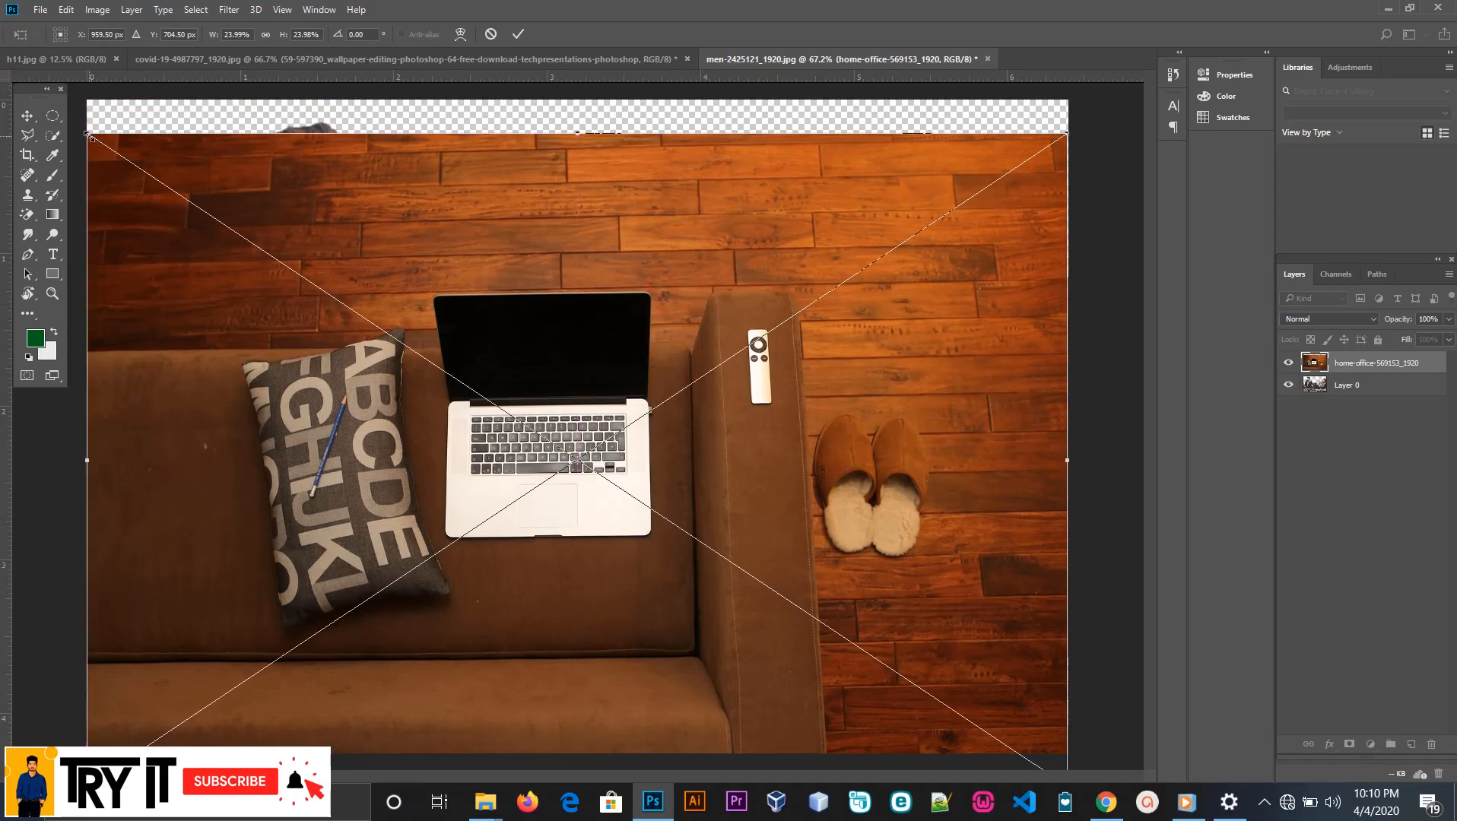
pyautogui.moveTo(90, 137); pyautogui.dragTo(1, 51)
pyautogui.moveTo(398, 256); pyautogui.dragTo(447, 366)
pyautogui.moveTo(304, 276); pyautogui.dragTo(398, 277)
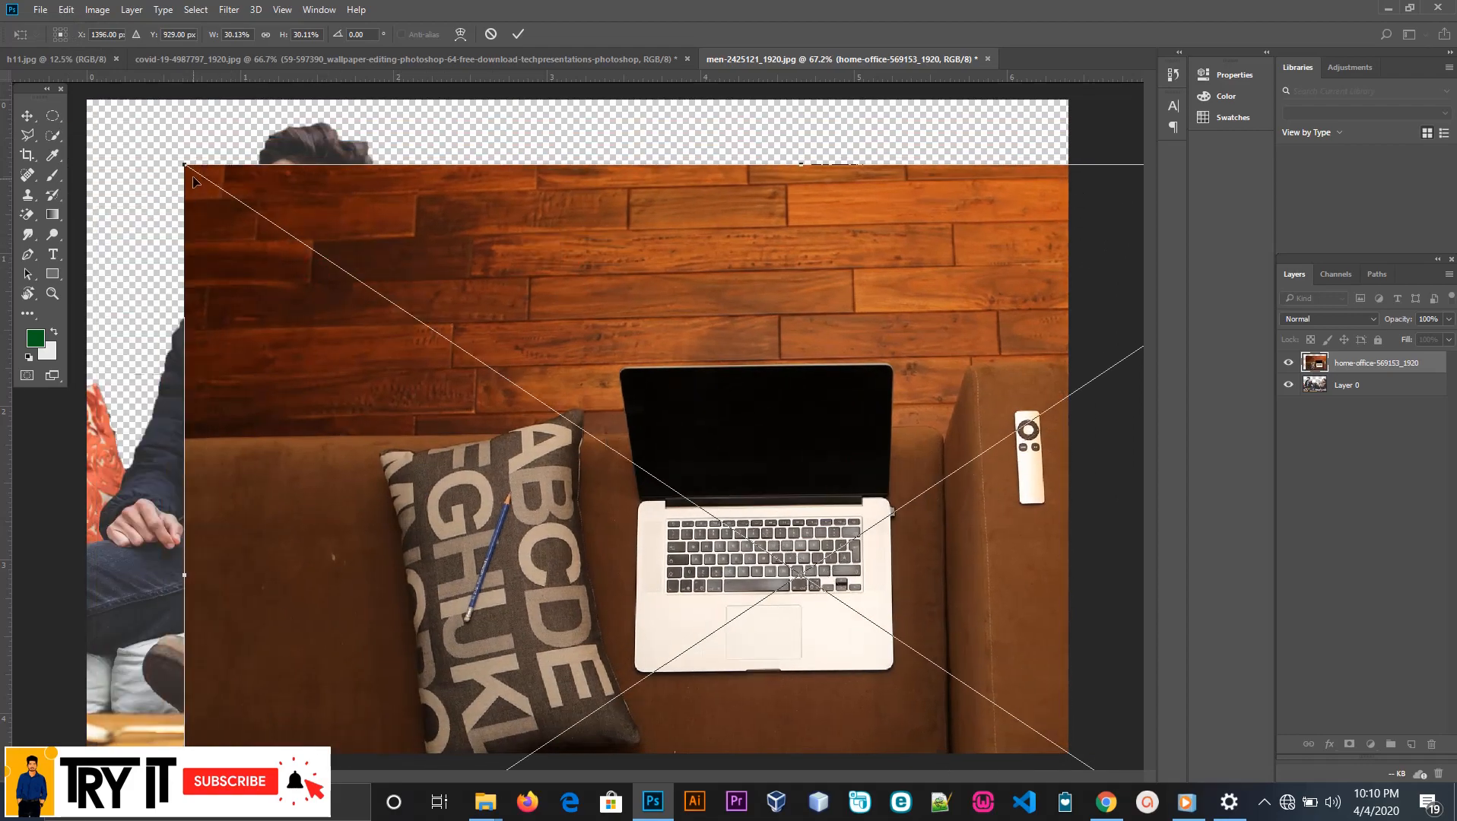
pyautogui.moveTo(169, 151); pyautogui.dragTo(30, 58)
pyautogui.moveTo(709, 262); pyautogui.dragTo(908, 366)
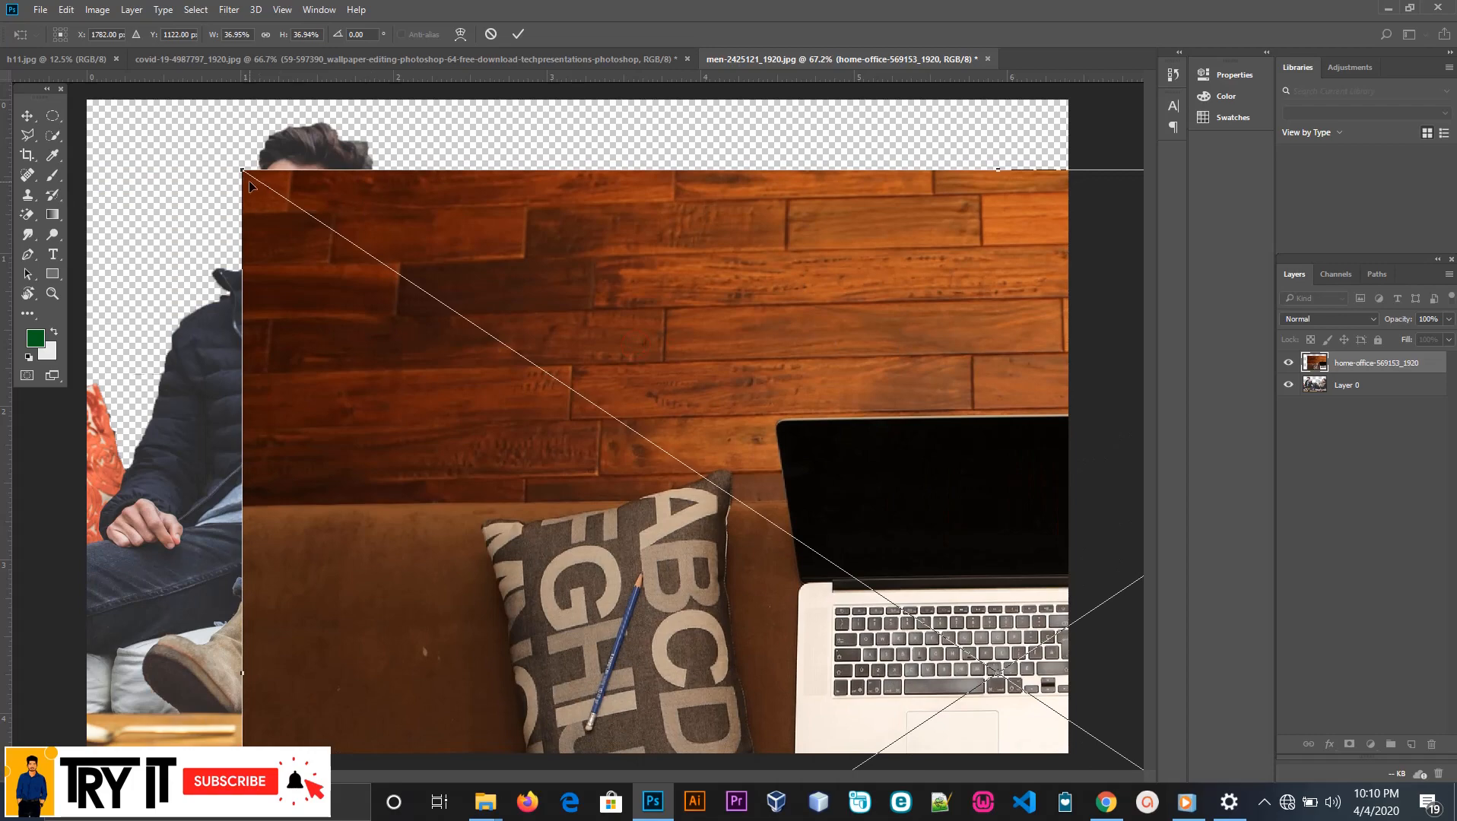
pyautogui.moveTo(238, 167); pyautogui.dragTo(37, 40)
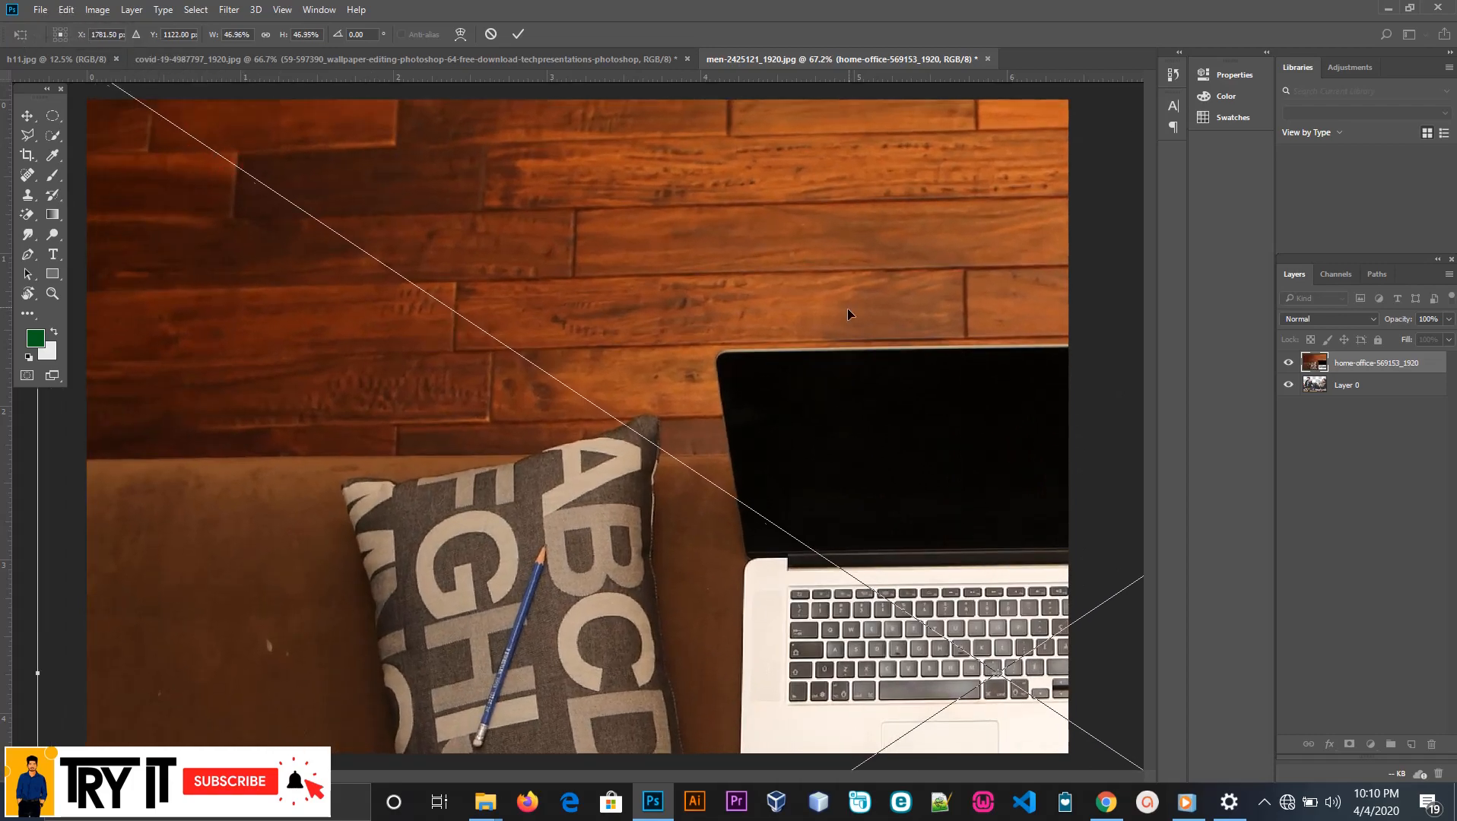
pyautogui.moveTo(847, 309); pyautogui.dragTo(529, 370)
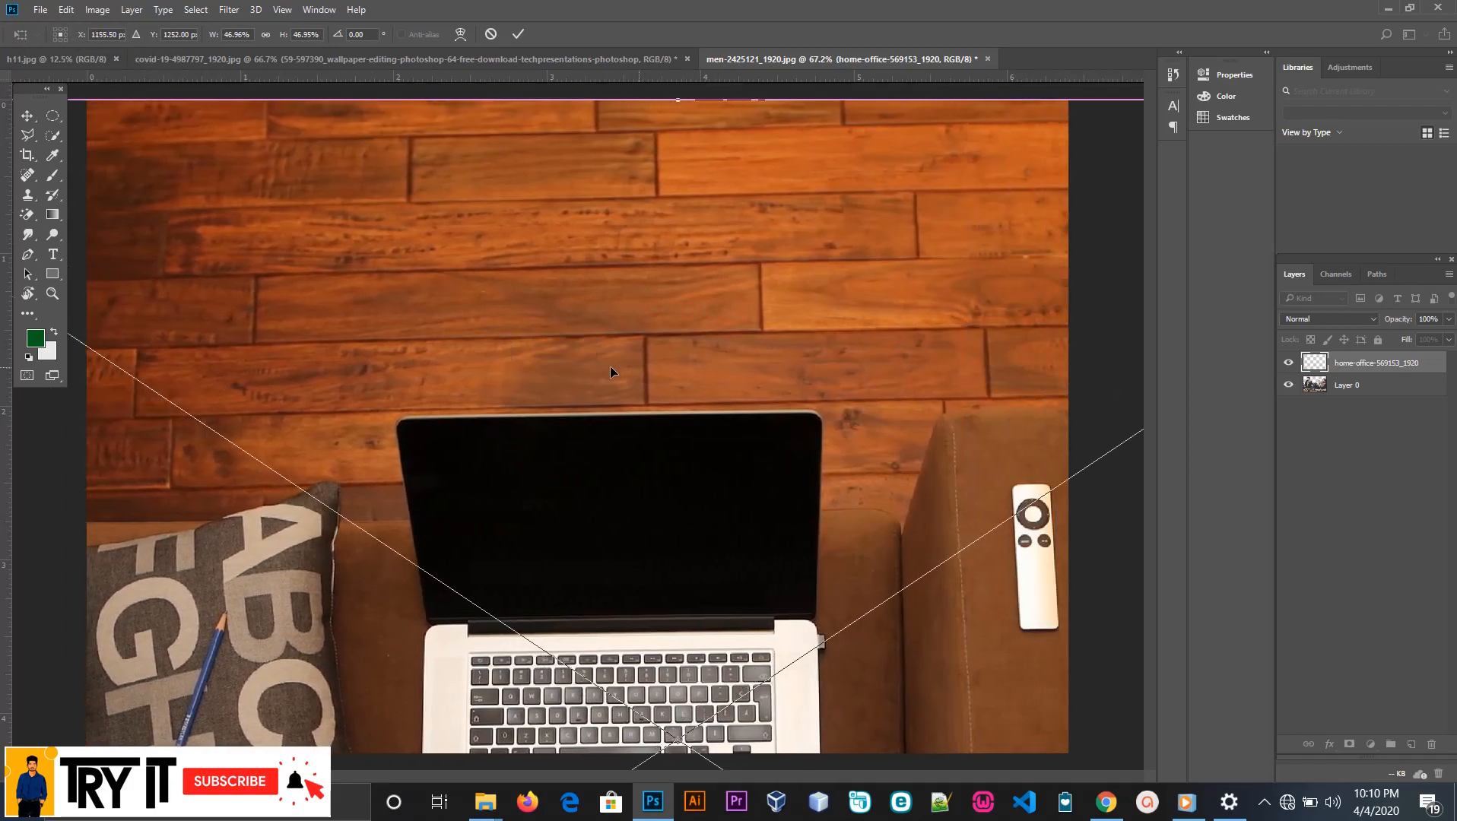
pyautogui.moveTo(712, 369); pyautogui.dragTo(693, 359)
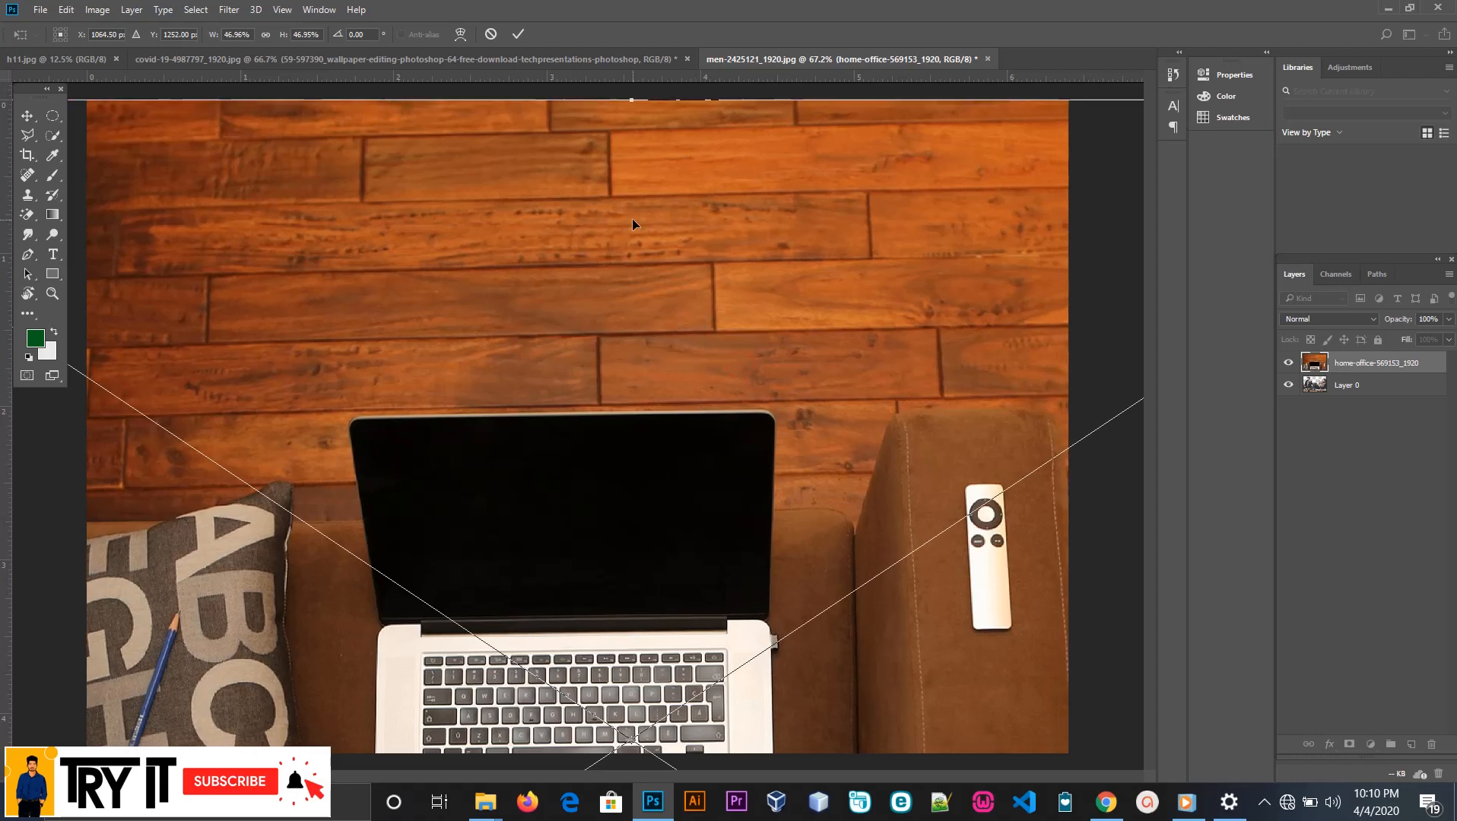
pyautogui.click(520, 34)
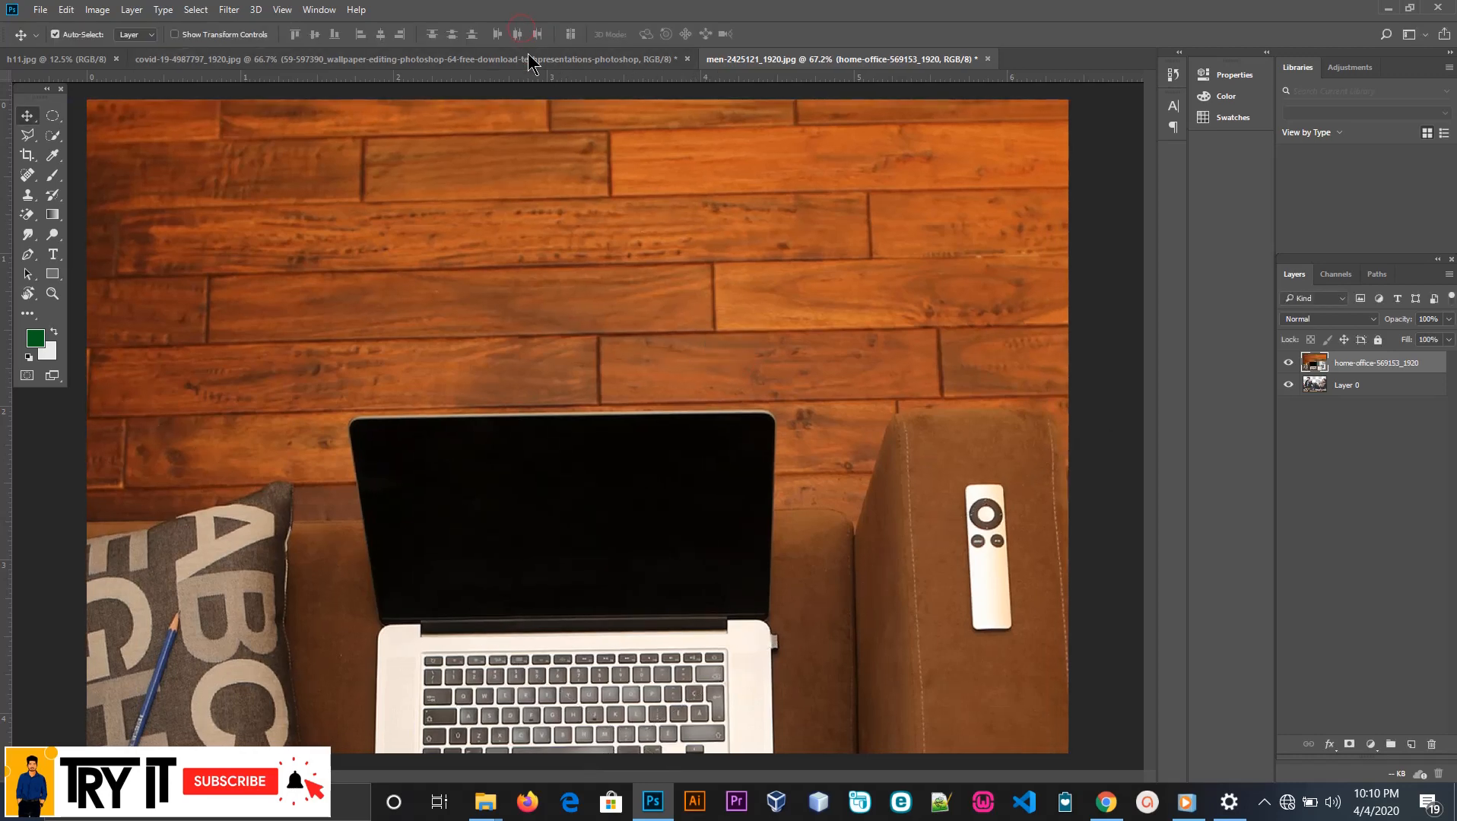
# Toggle the home-office layer's visibility to compare, and move that layer below Layer 0
pyautogui.click(1289, 365)
pyautogui.click(1290, 364)
pyautogui.click(1290, 365)
pyautogui.click(1289, 365)
pyautogui.moveTo(1352, 373); pyautogui.dragTo(1347, 409)
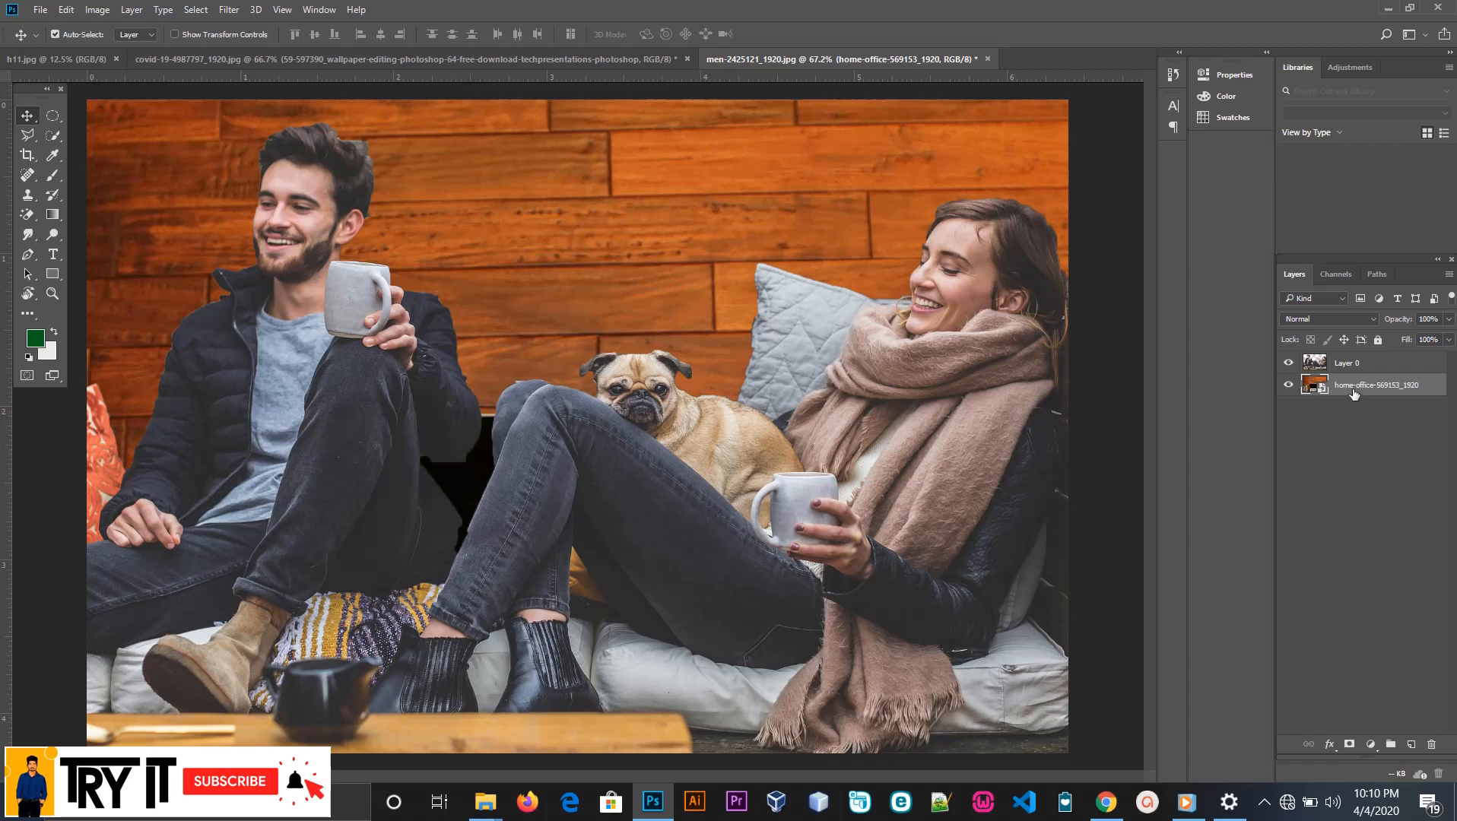
# Undo the layer reordering and the placement of the home-office image
pyautogui.hotkey('ctrl', ']')
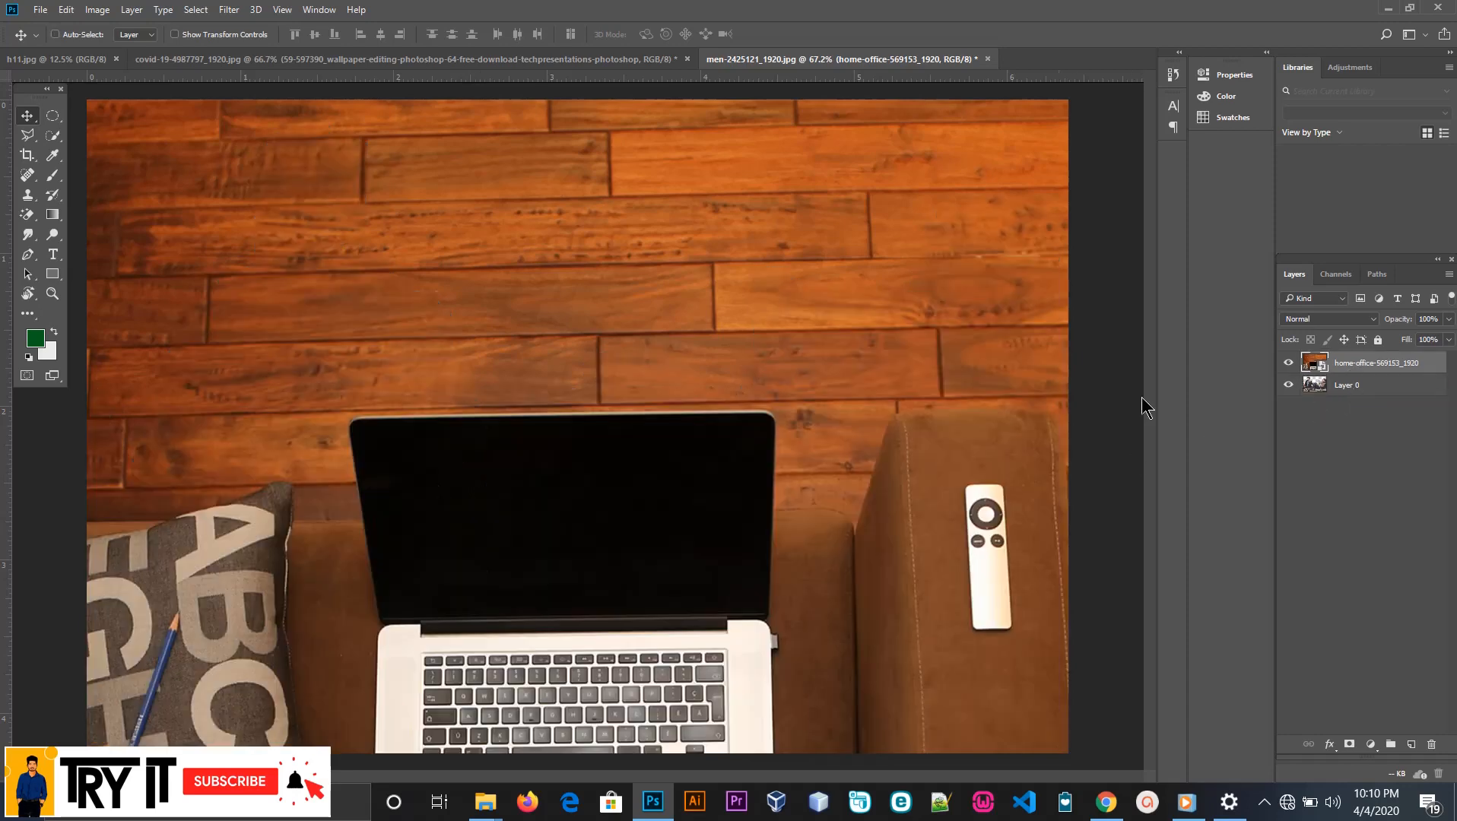
pyautogui.hotkey('ctrl', 'alt', 'z')
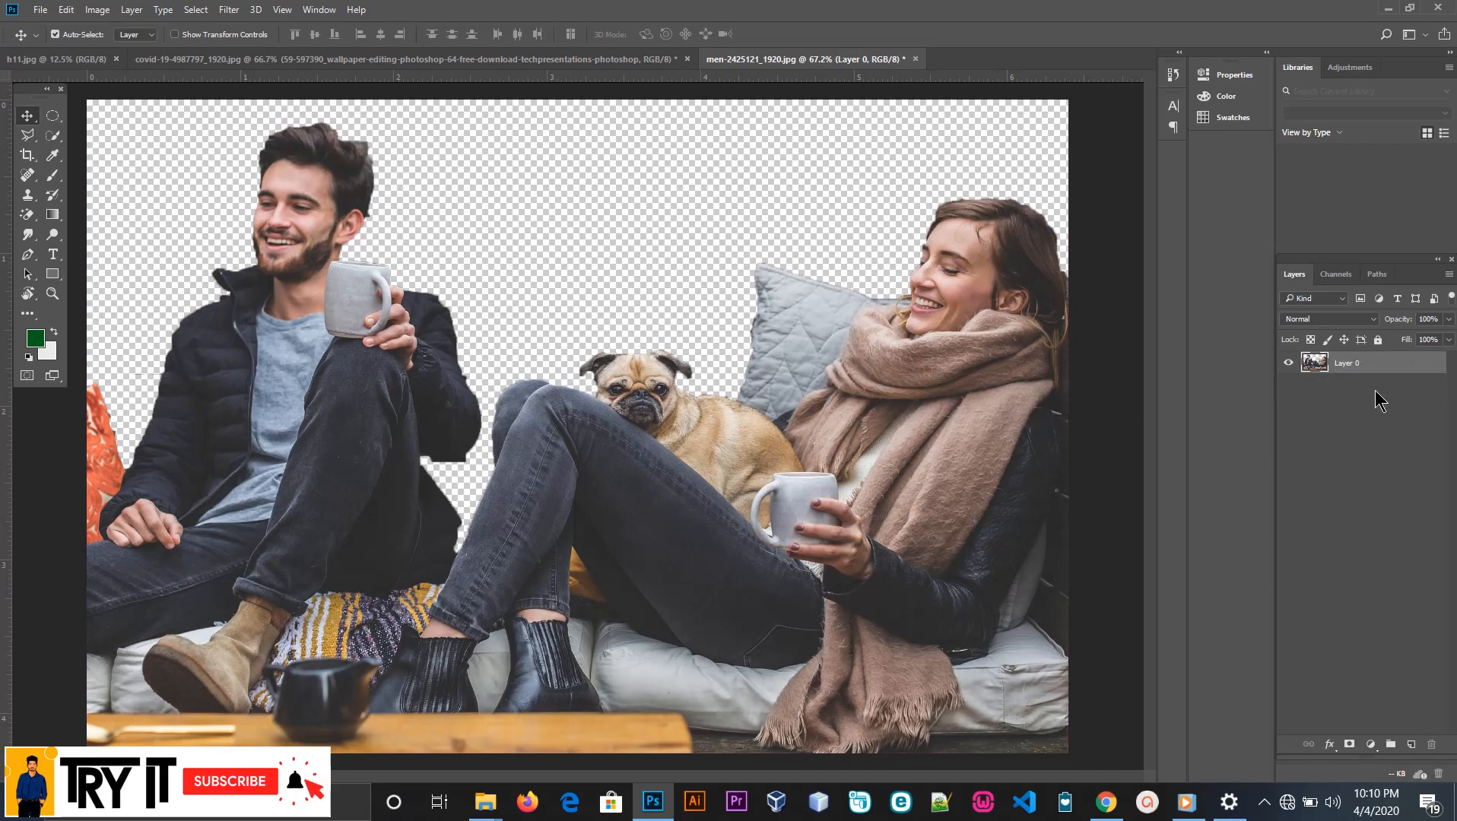
# Place the embedded image home-office-569153_1920 into the document again
pyautogui.click(38, 11)
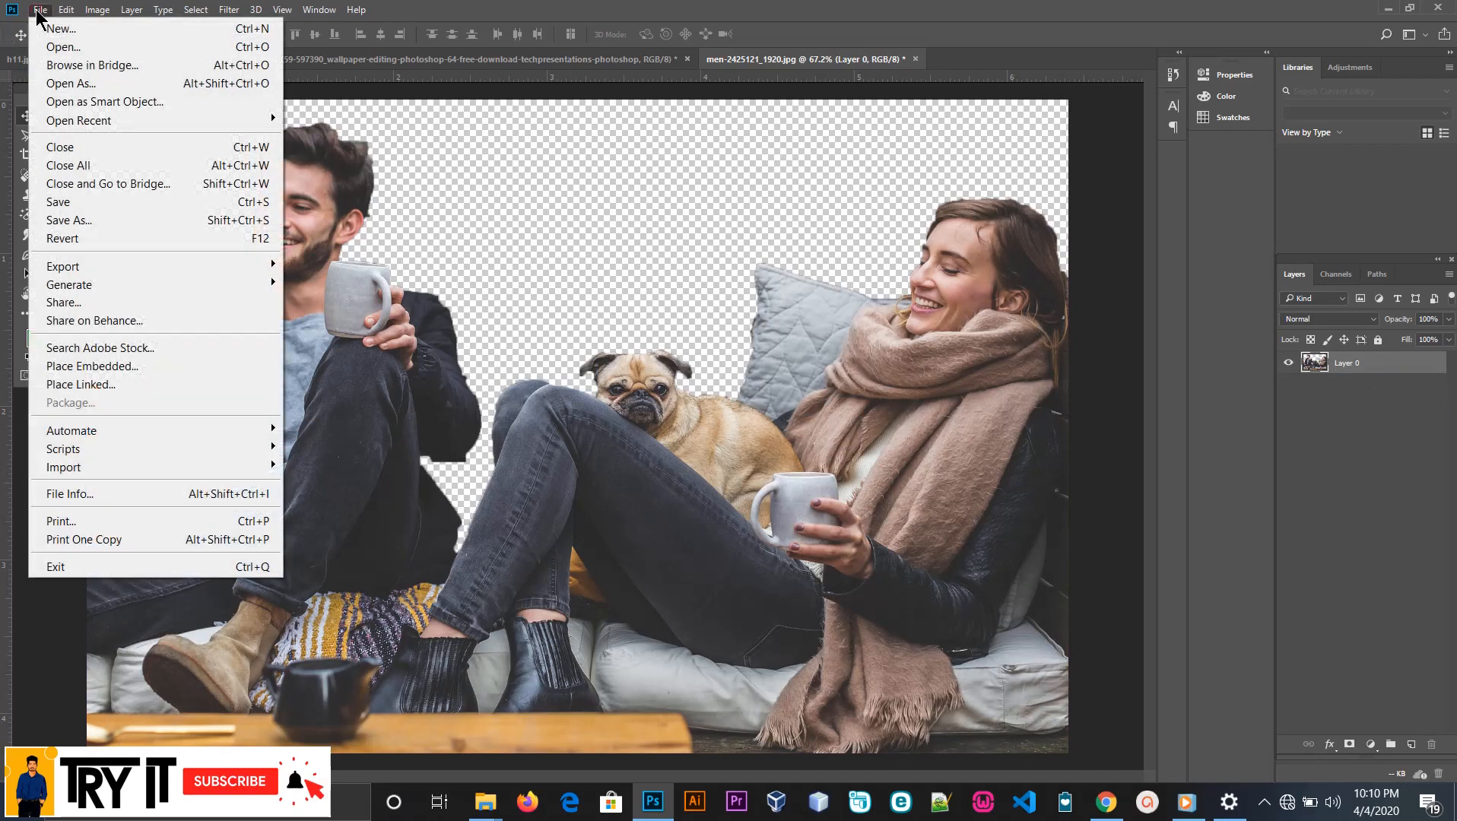
pyautogui.click(102, 365)
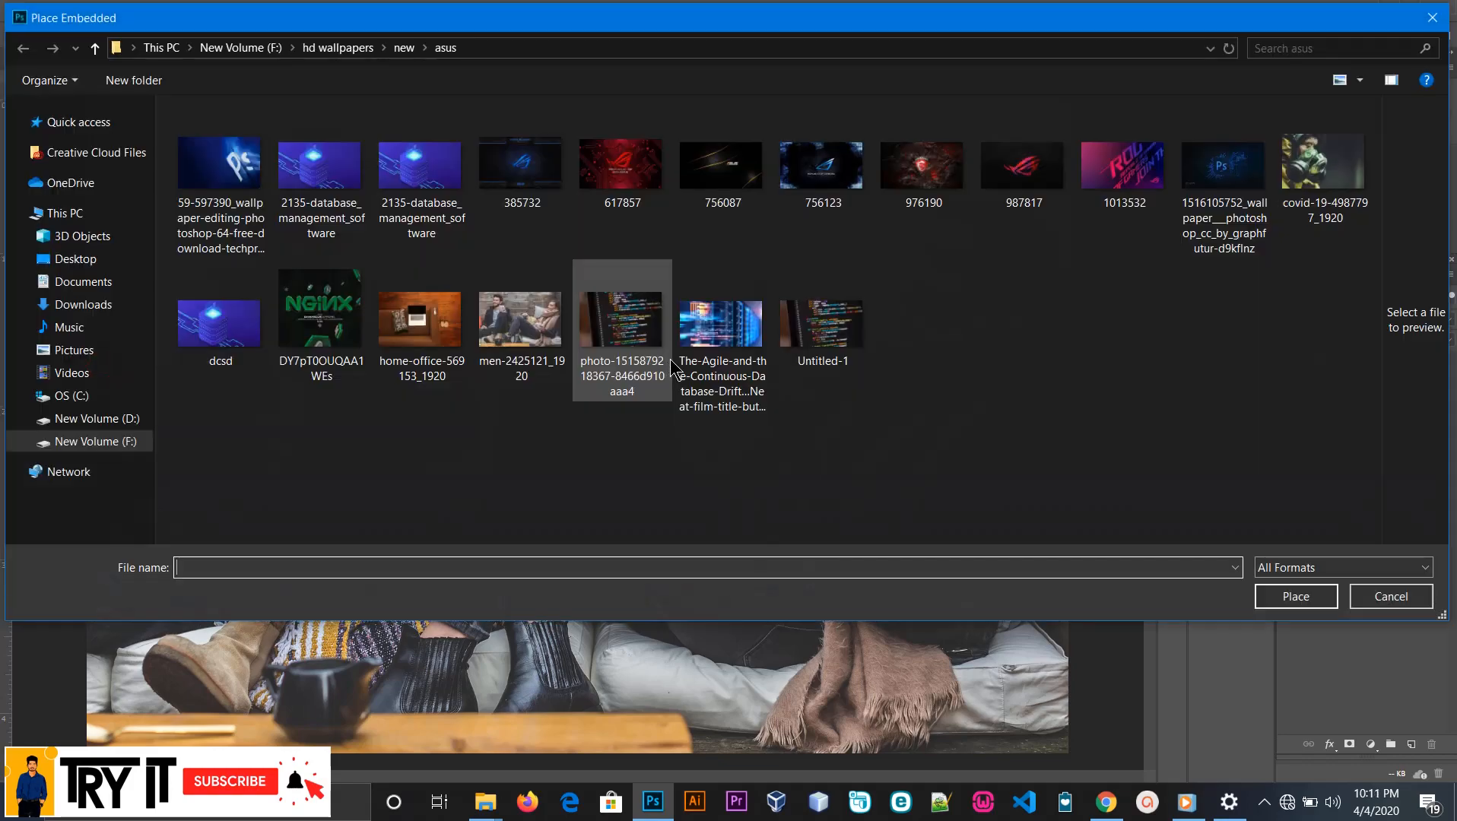
pyautogui.doubleClick(420, 319)
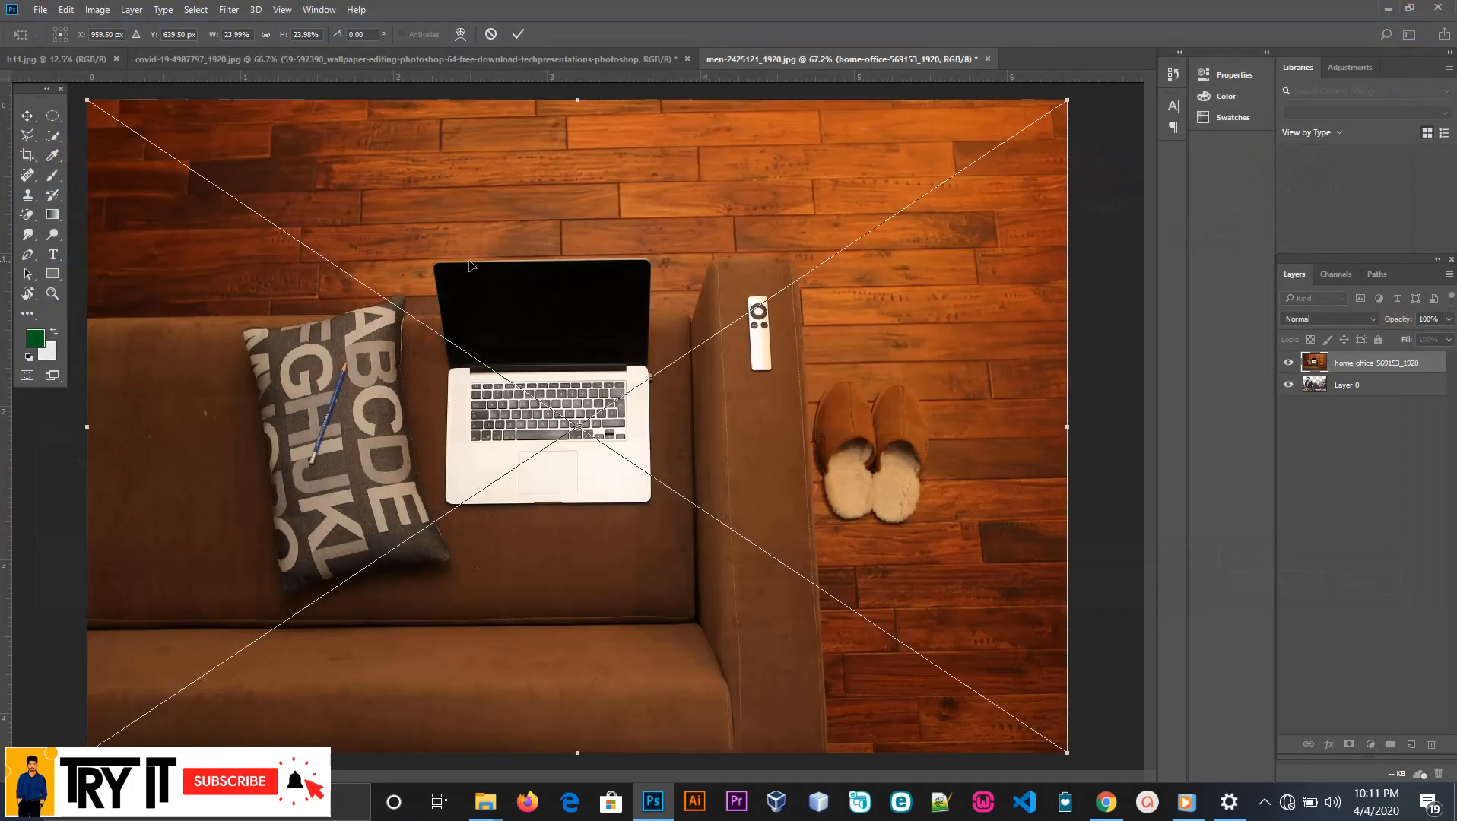
# Scale the placed image to about 61% width and 64% height, position its wooden planks to fill the backdrop area, and commit
pyautogui.moveTo(469, 264); pyautogui.dragTo(490, 318)
pyautogui.moveTo(108, 154); pyautogui.dragTo(0, 0)
pyautogui.moveTo(631, 266); pyautogui.dragTo(888, 473)
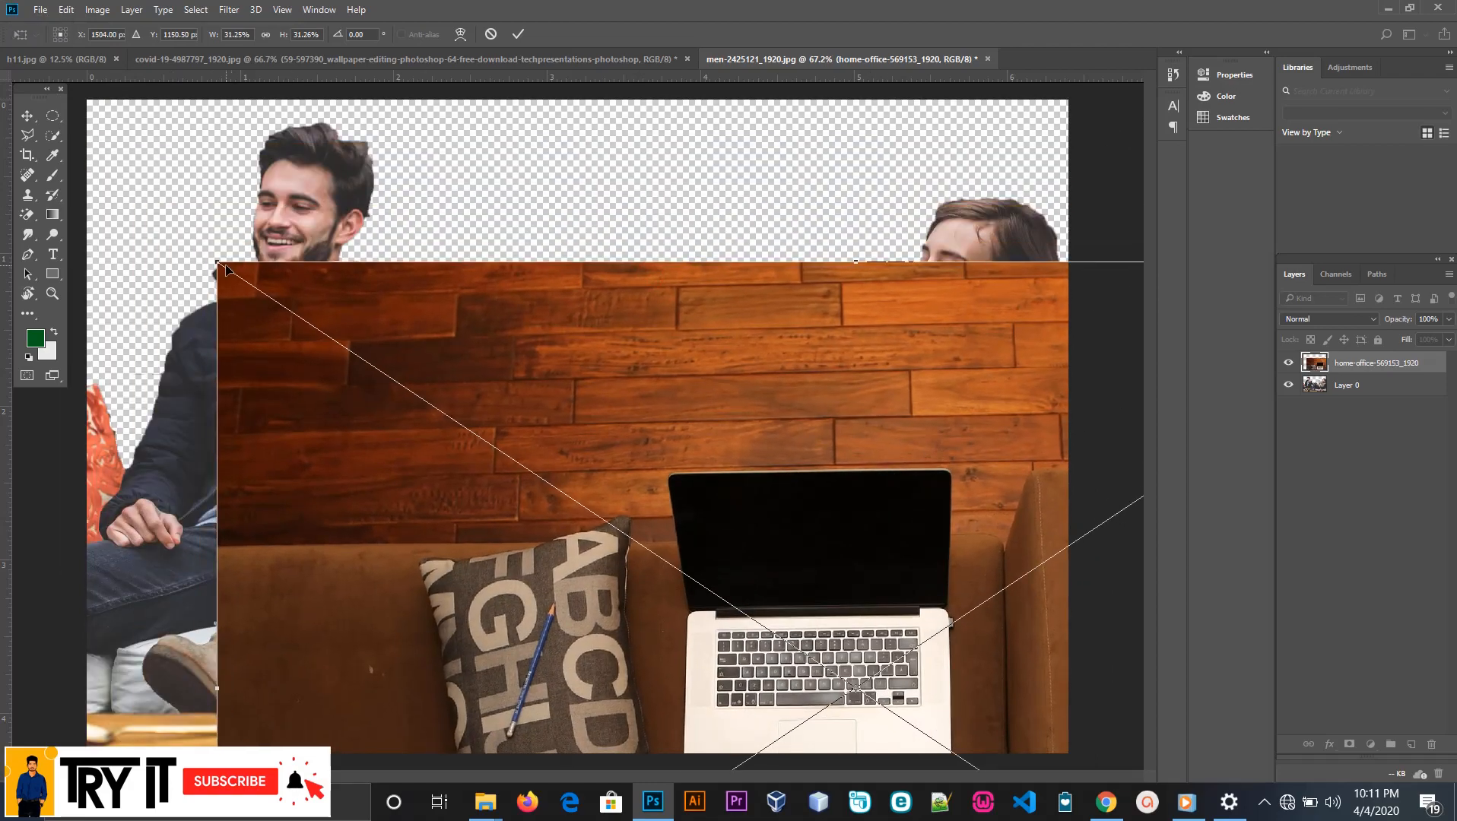
pyautogui.moveTo(217, 263); pyautogui.dragTo(0, 0)
pyautogui.moveTo(711, 300); pyautogui.dragTo(1032, 456)
pyautogui.moveTo(273, 241); pyautogui.dragTo(0, 44)
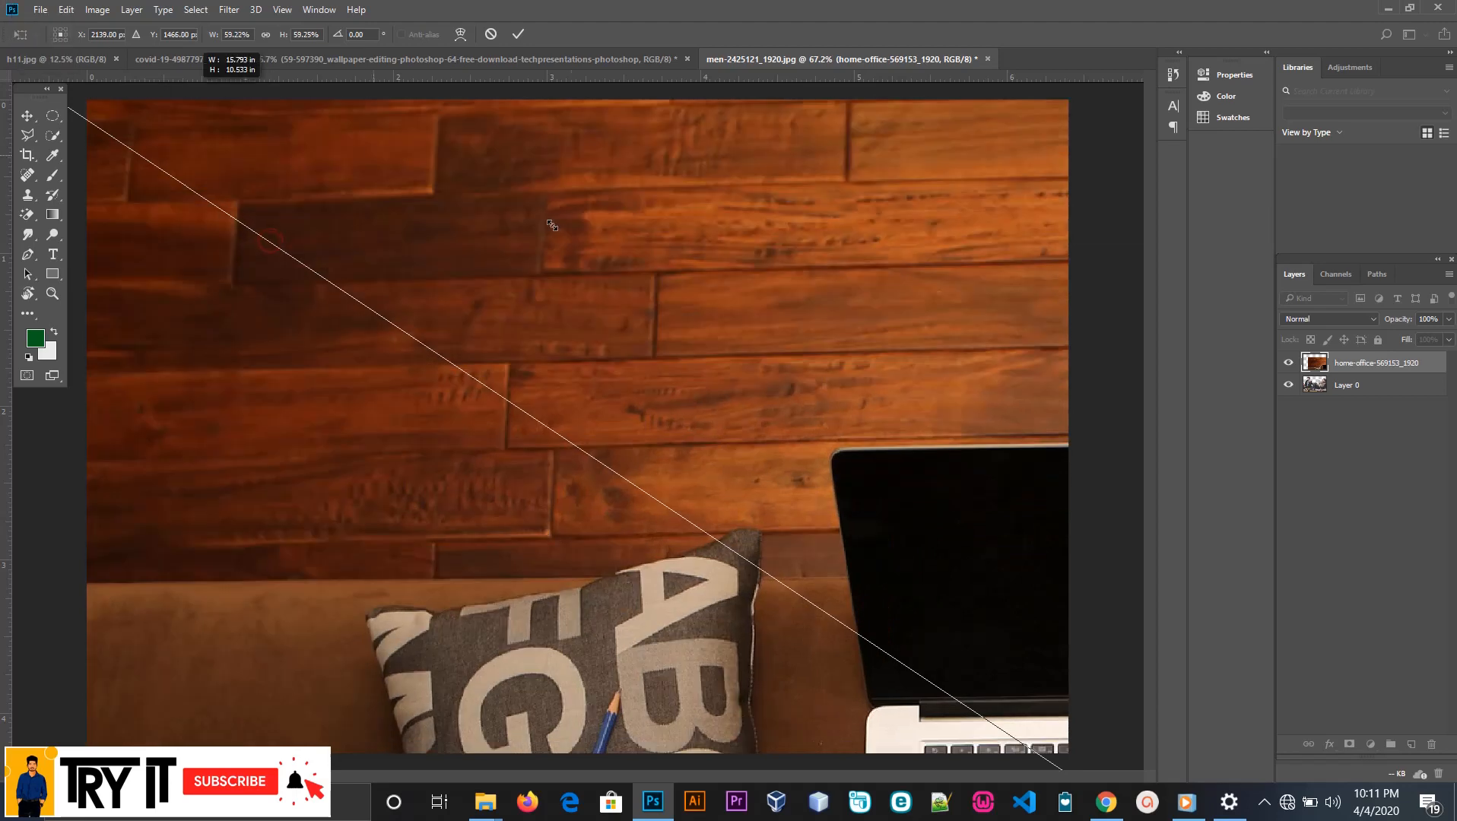
pyautogui.moveTo(579, 252); pyautogui.dragTo(857, 483)
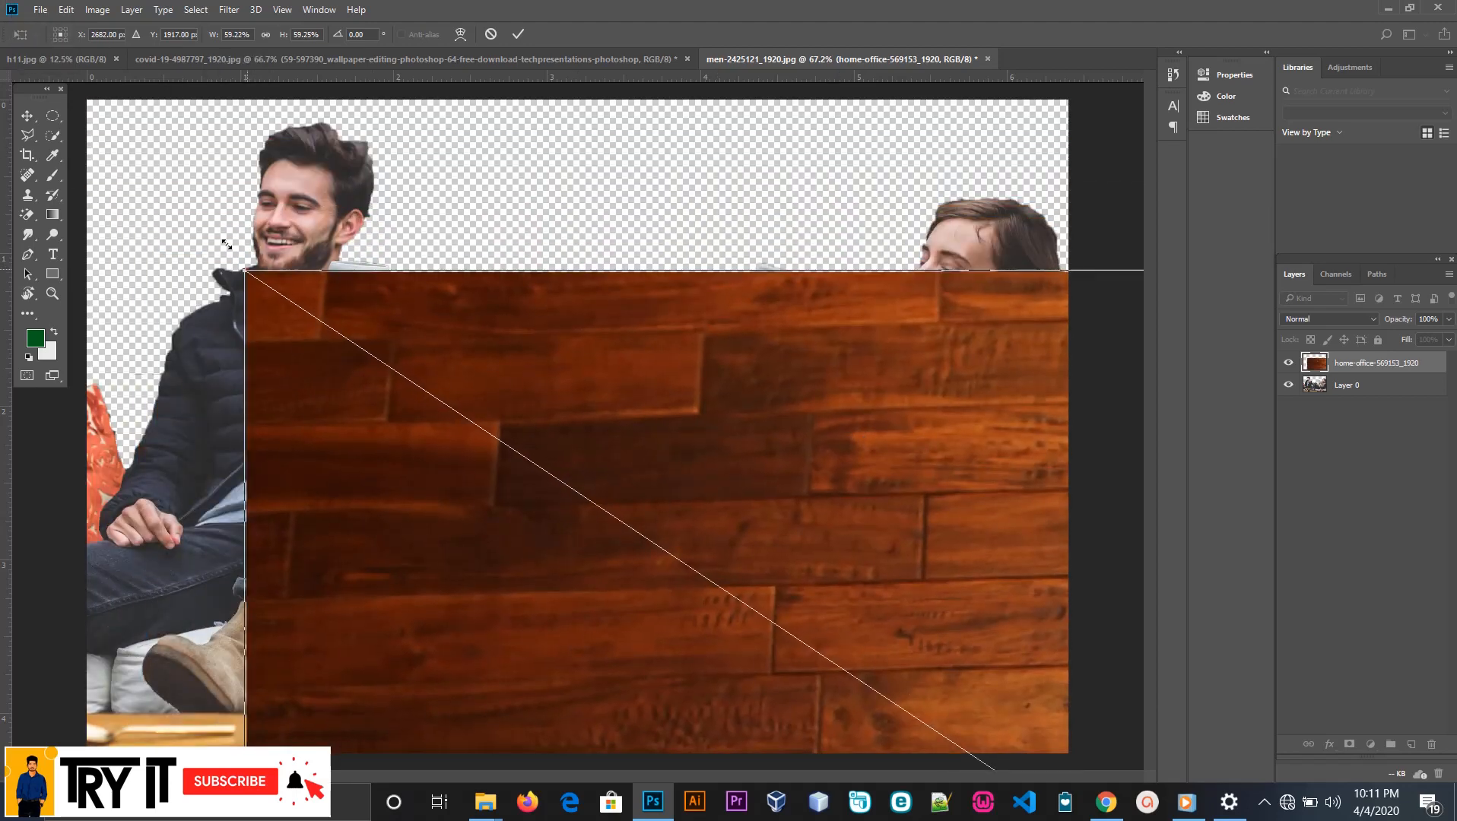
pyautogui.moveTo(246, 273); pyautogui.dragTo(67, 116)
pyautogui.moveTo(898, 525); pyautogui.dragTo(644, 503)
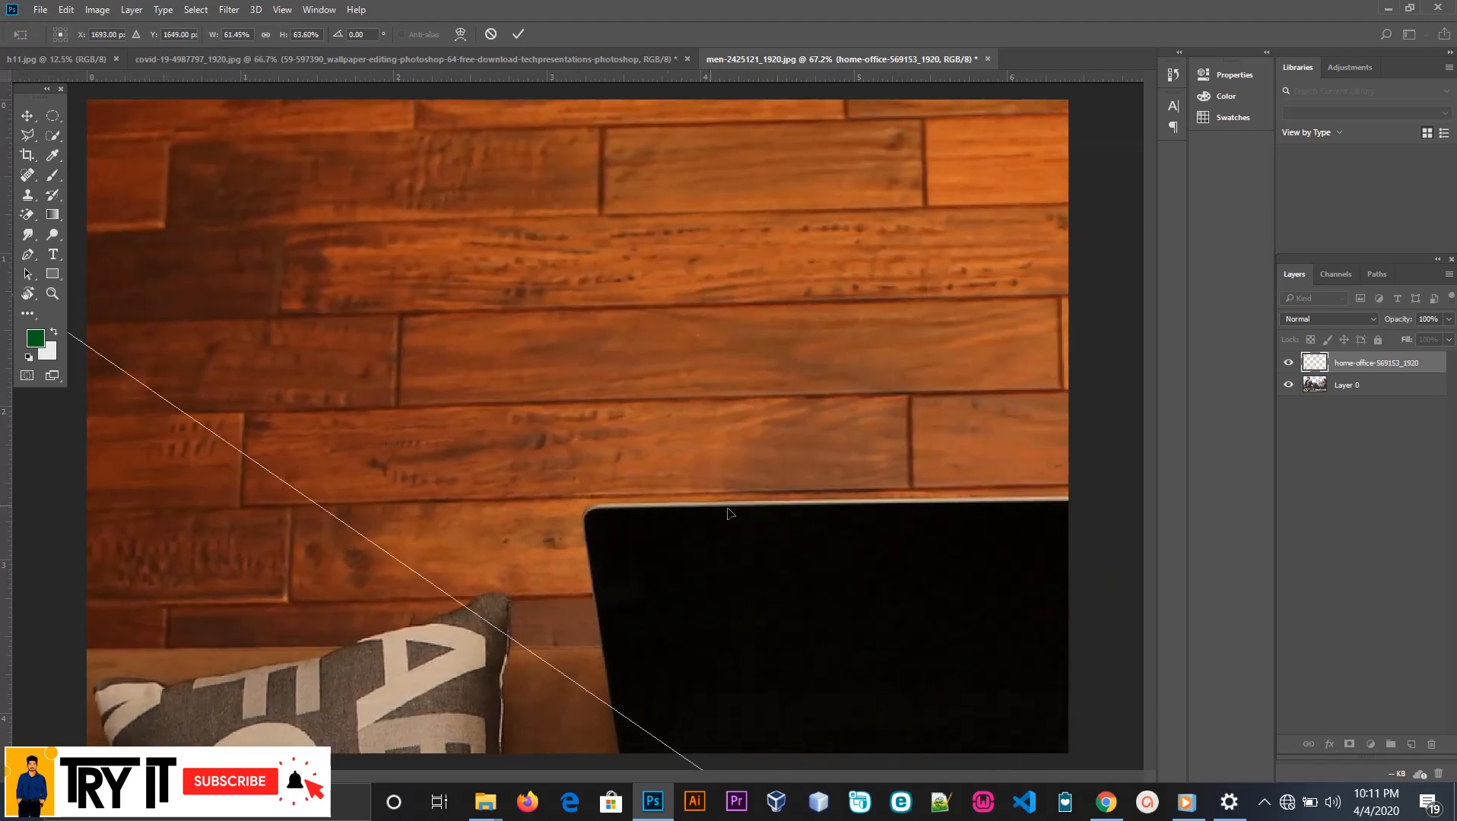
pyautogui.moveTo(798, 508); pyautogui.dragTo(840, 529)
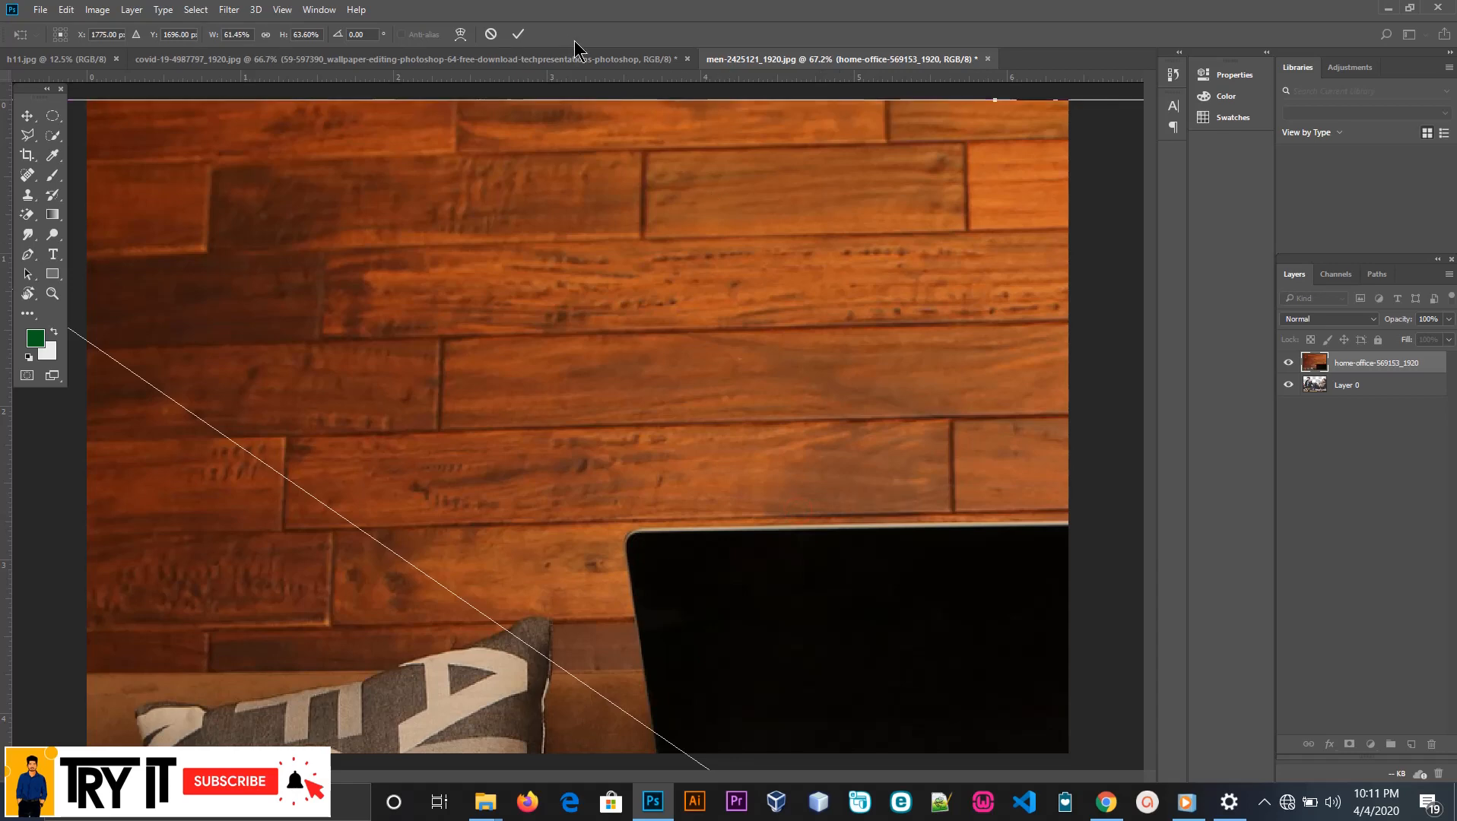
pyautogui.click(523, 34)
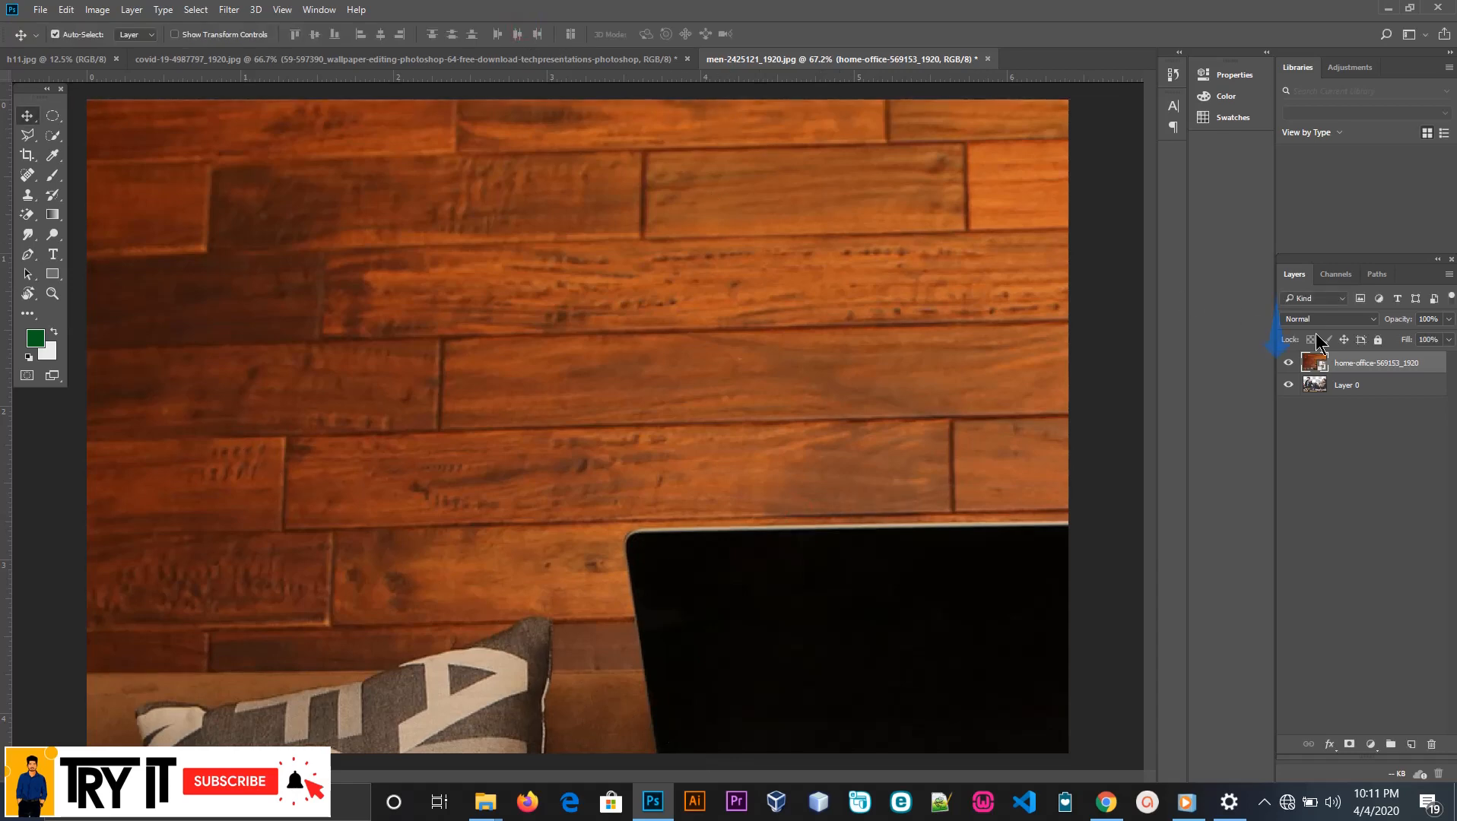
# Move the home-office layer below Layer 0 and stamp all visible layers into a new layer above Layer 0
pyautogui.moveTo(1368, 363); pyautogui.dragTo(1366, 396)
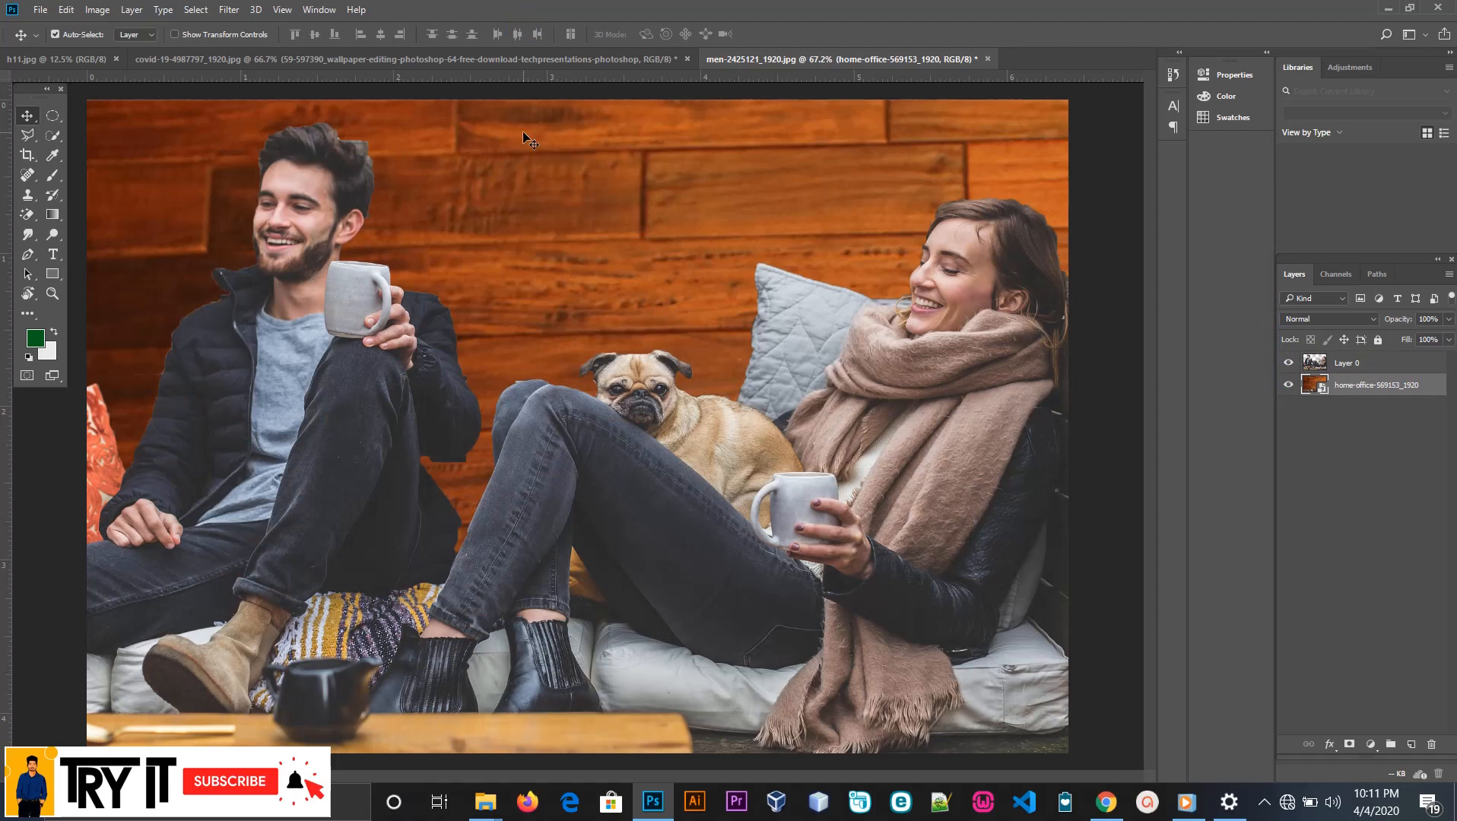
pyautogui.click(1391, 370)
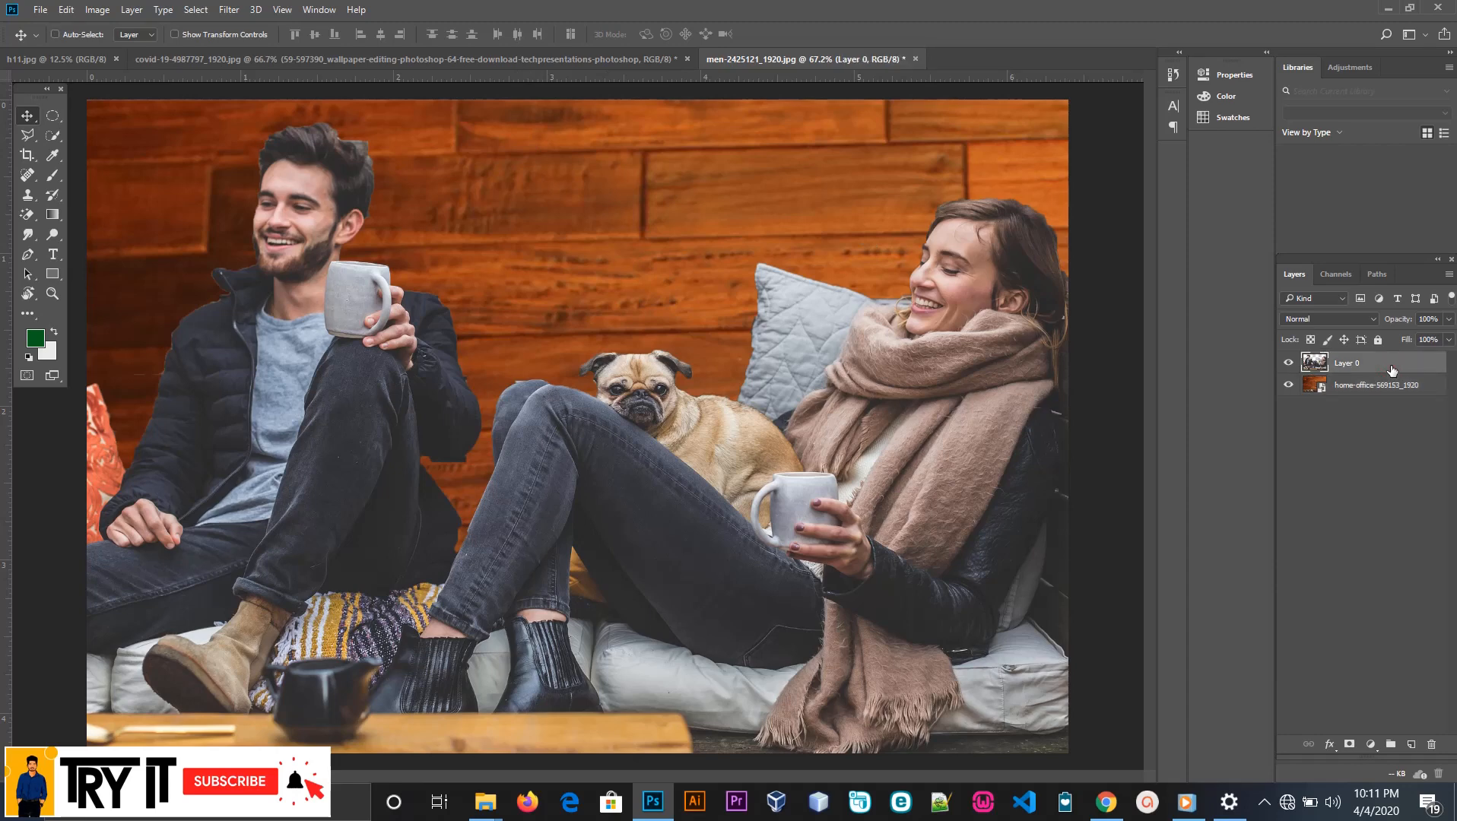
pyautogui.hotkey('ctrl', 'shift', 'alt', 'e')
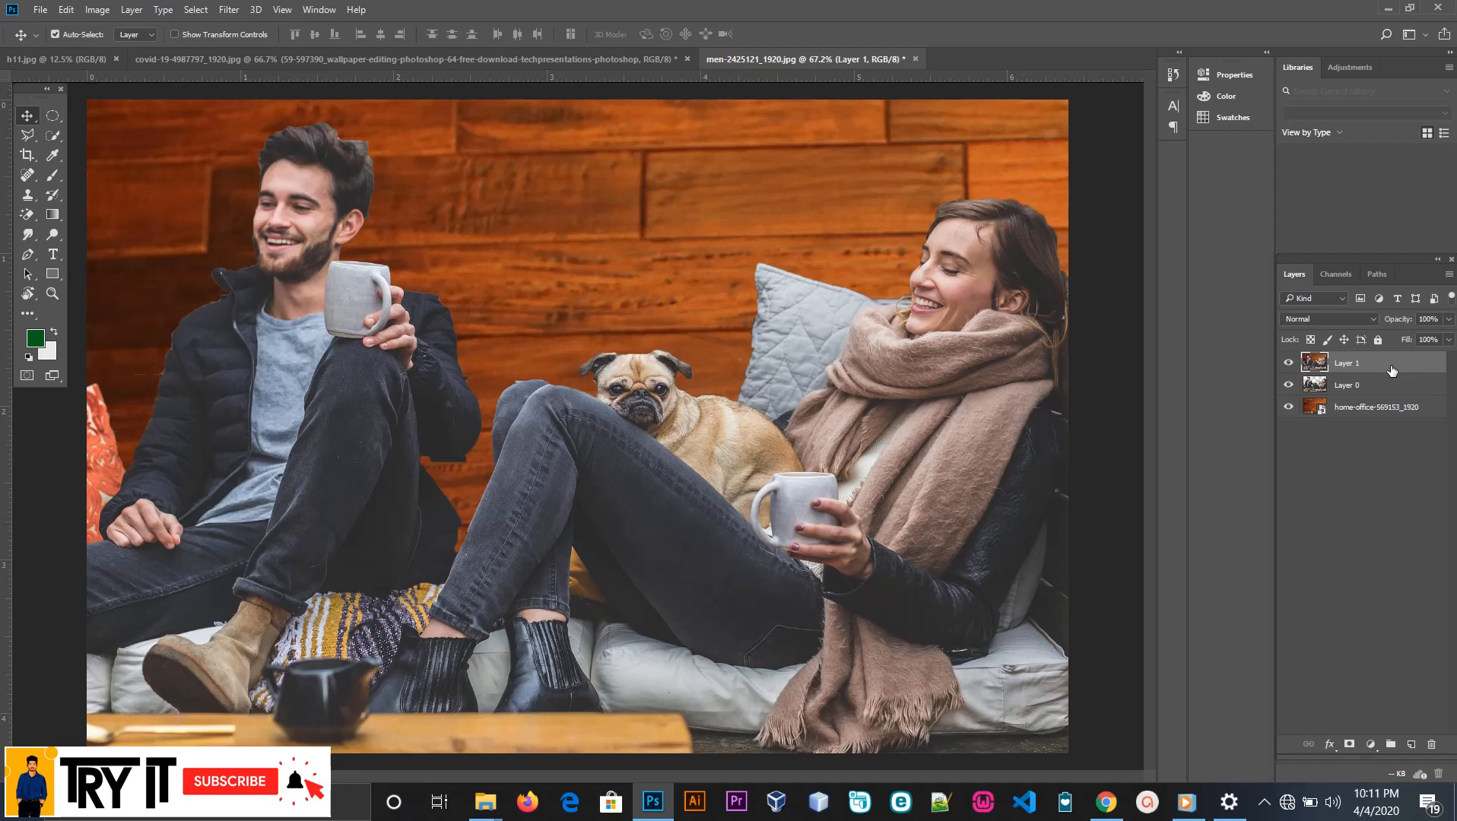
# Hide Layer 0 and the home-office layer to check the merged layer, show both again and select Layer 1
pyautogui.click(1288, 384)
pyautogui.click(1290, 408)
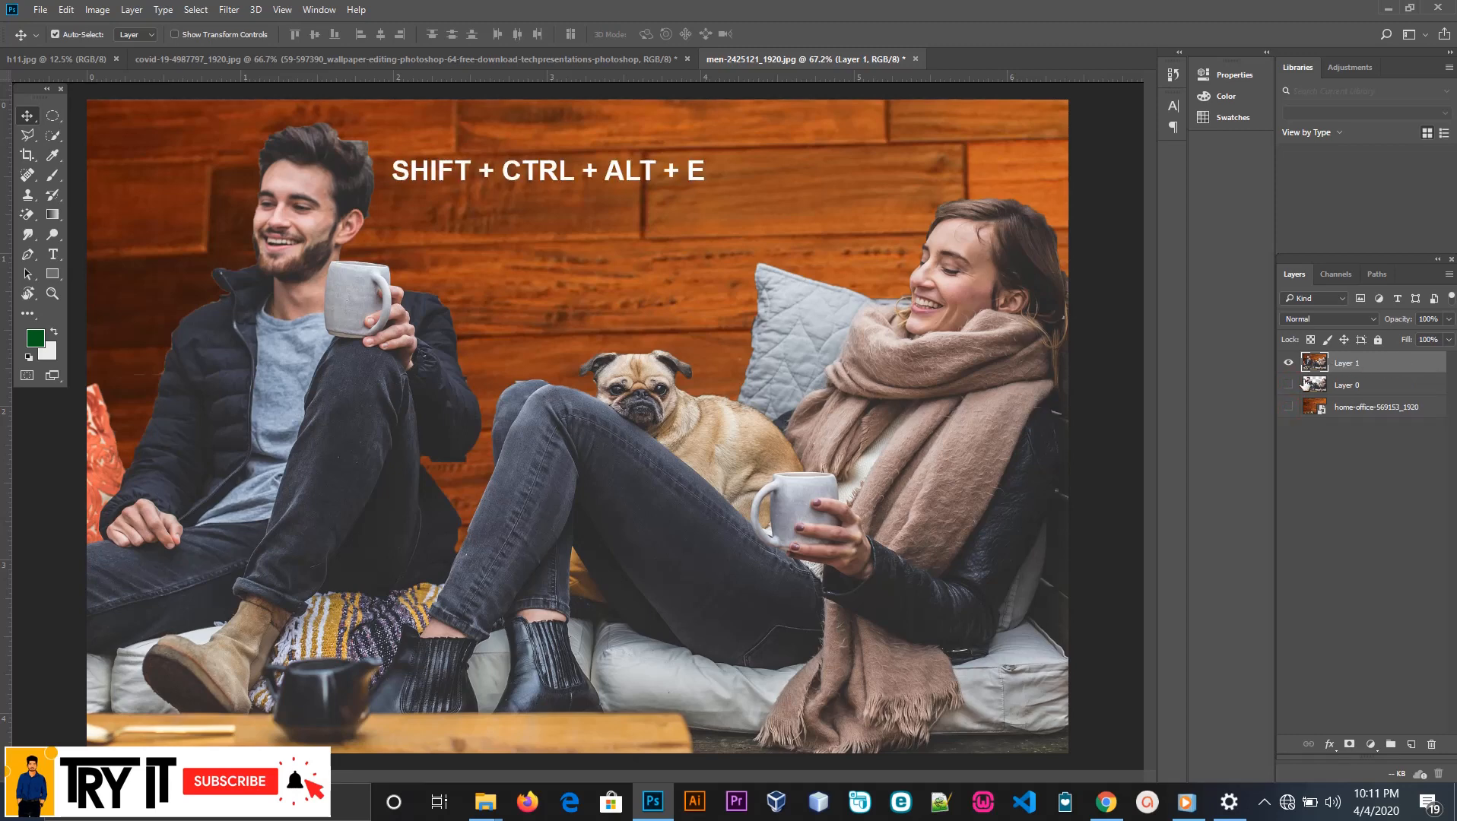
pyautogui.click(1288, 407)
pyautogui.click(1361, 364)
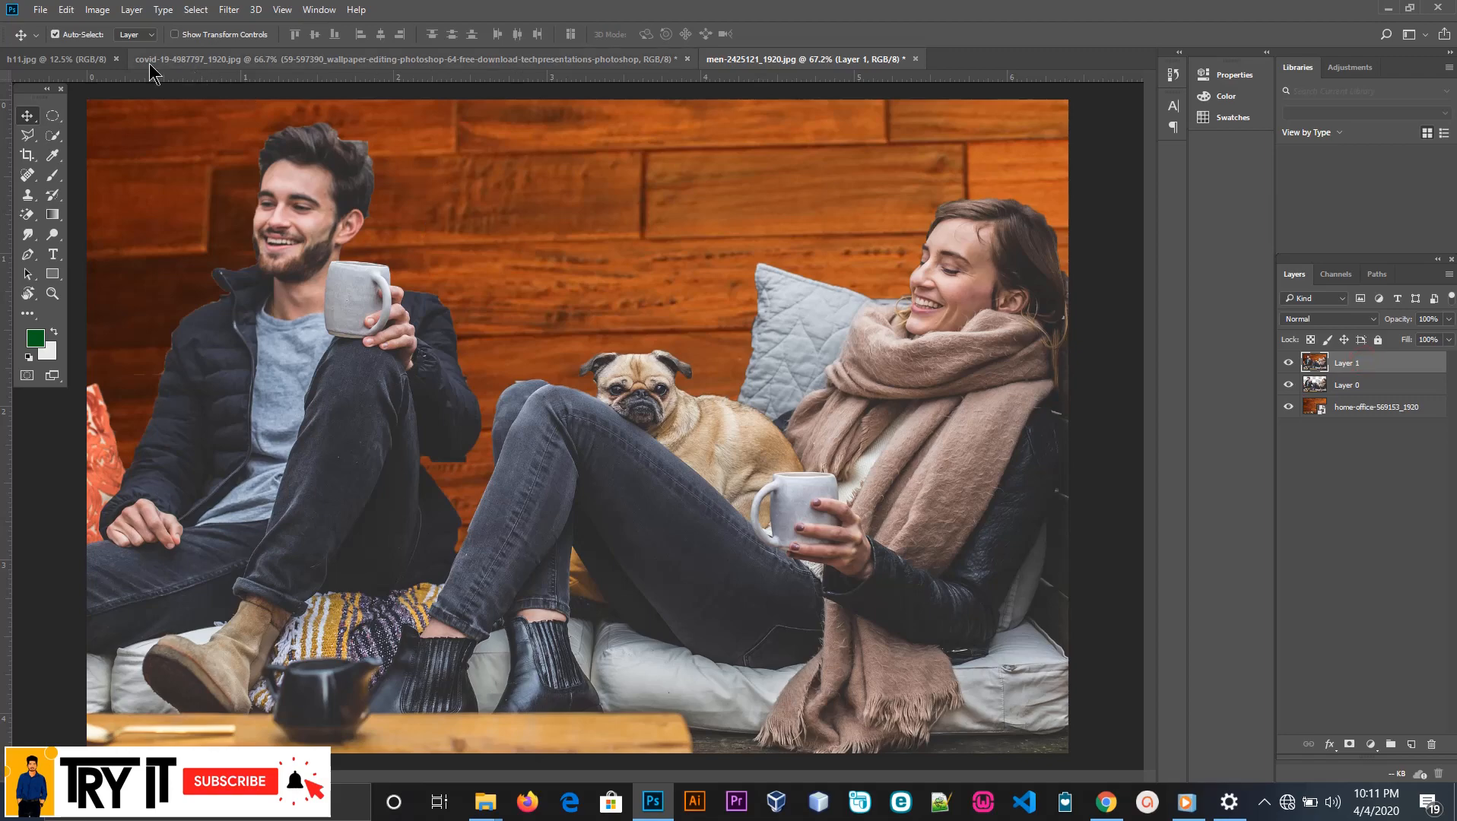
# Set the Save As file type to JPEG for men-2425121_1920 and cancel the save
pyautogui.click(40, 10)
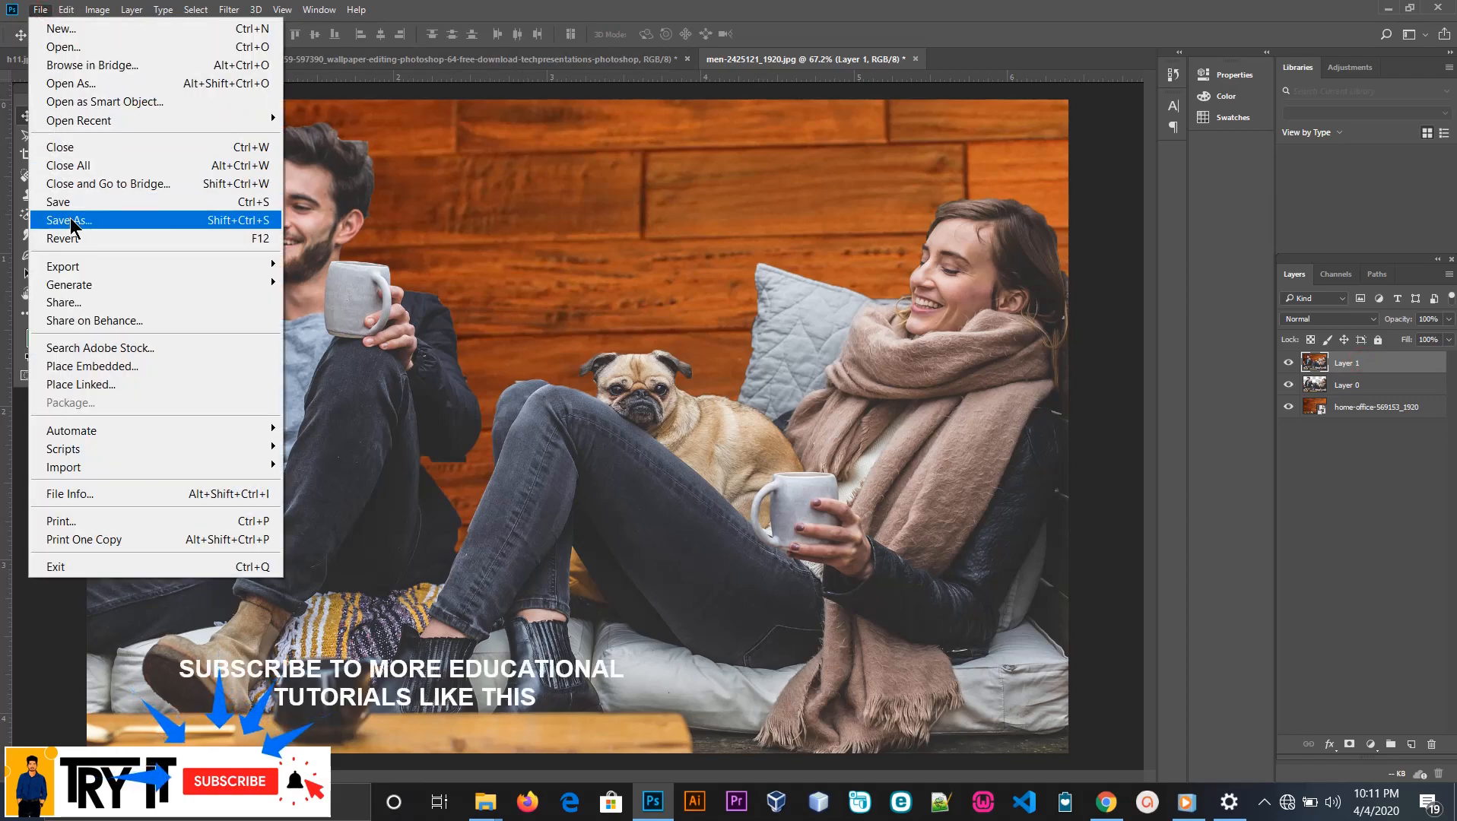
pyautogui.click(243, 219)
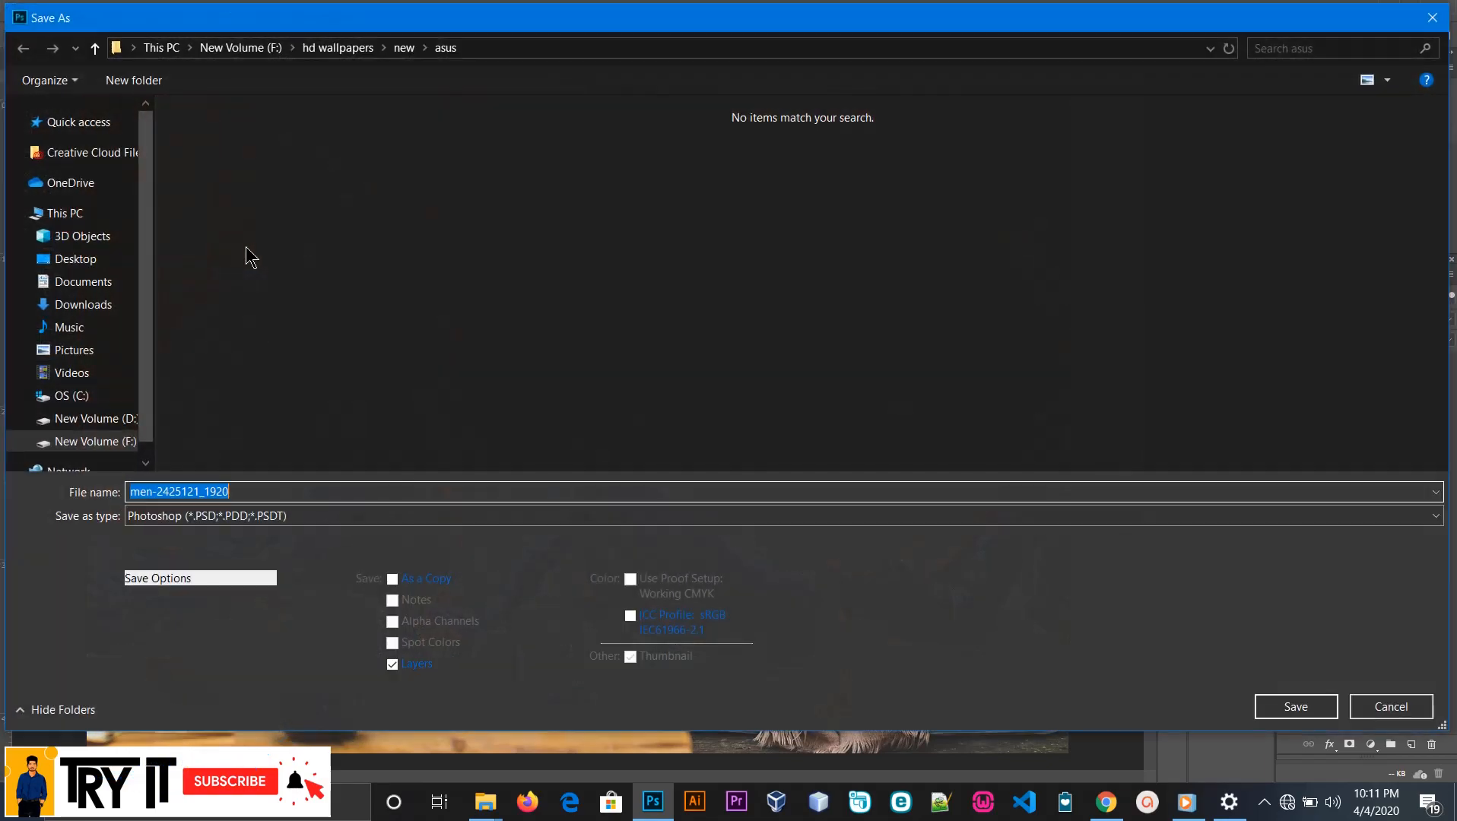
pyautogui.click(279, 517)
pyautogui.click(215, 314)
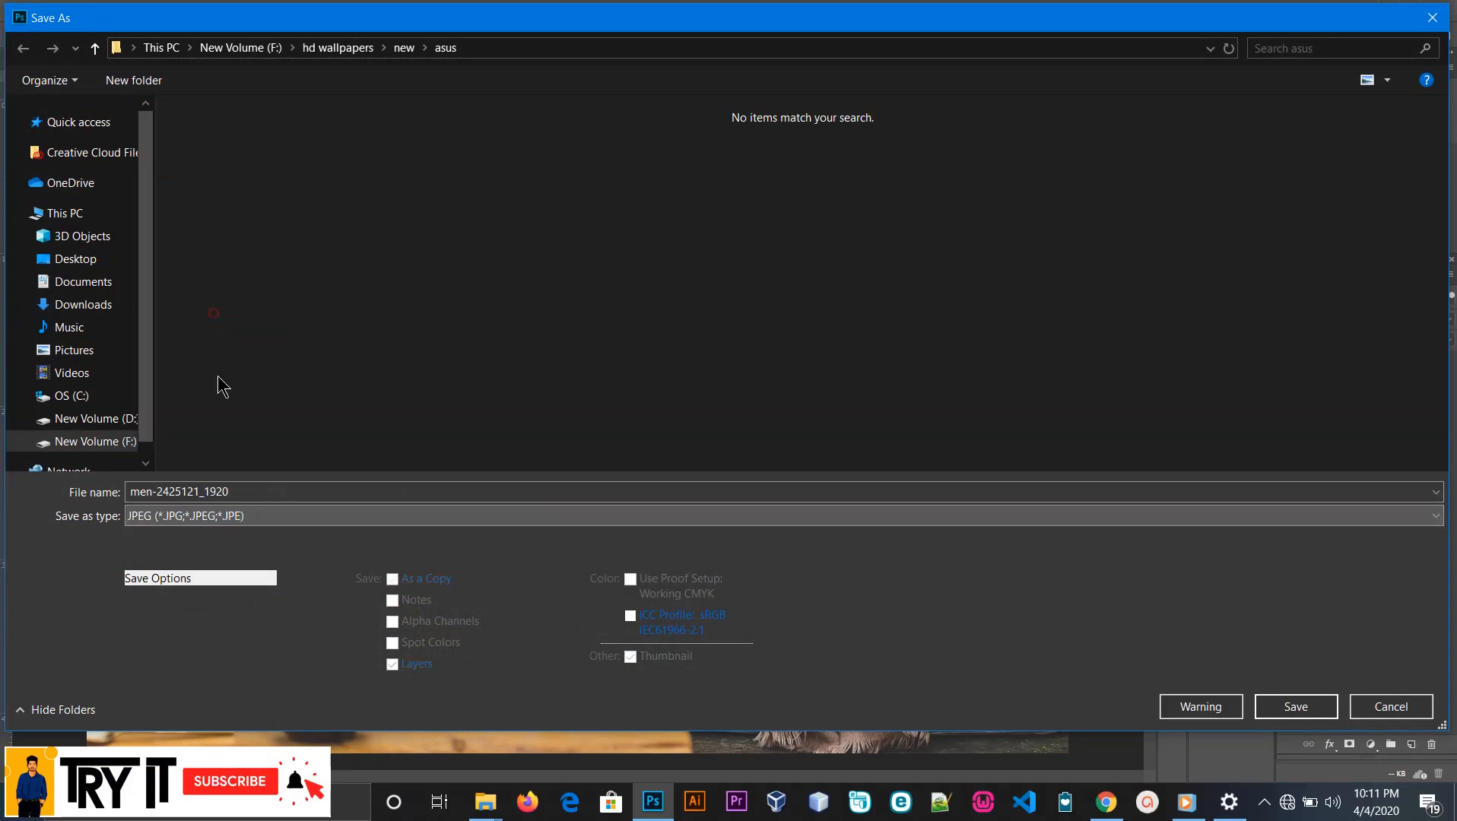
pyautogui.click(1369, 713)
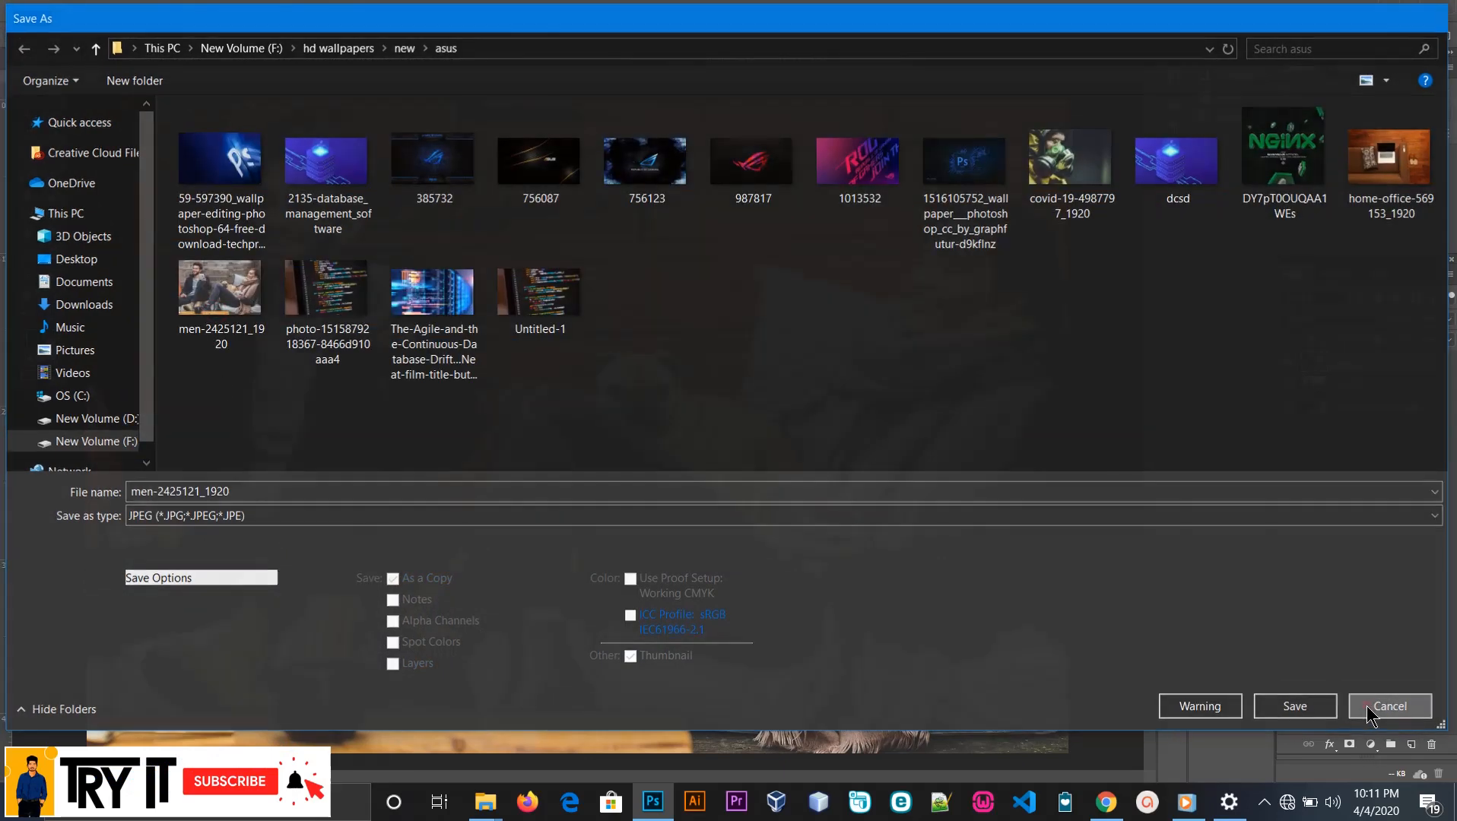